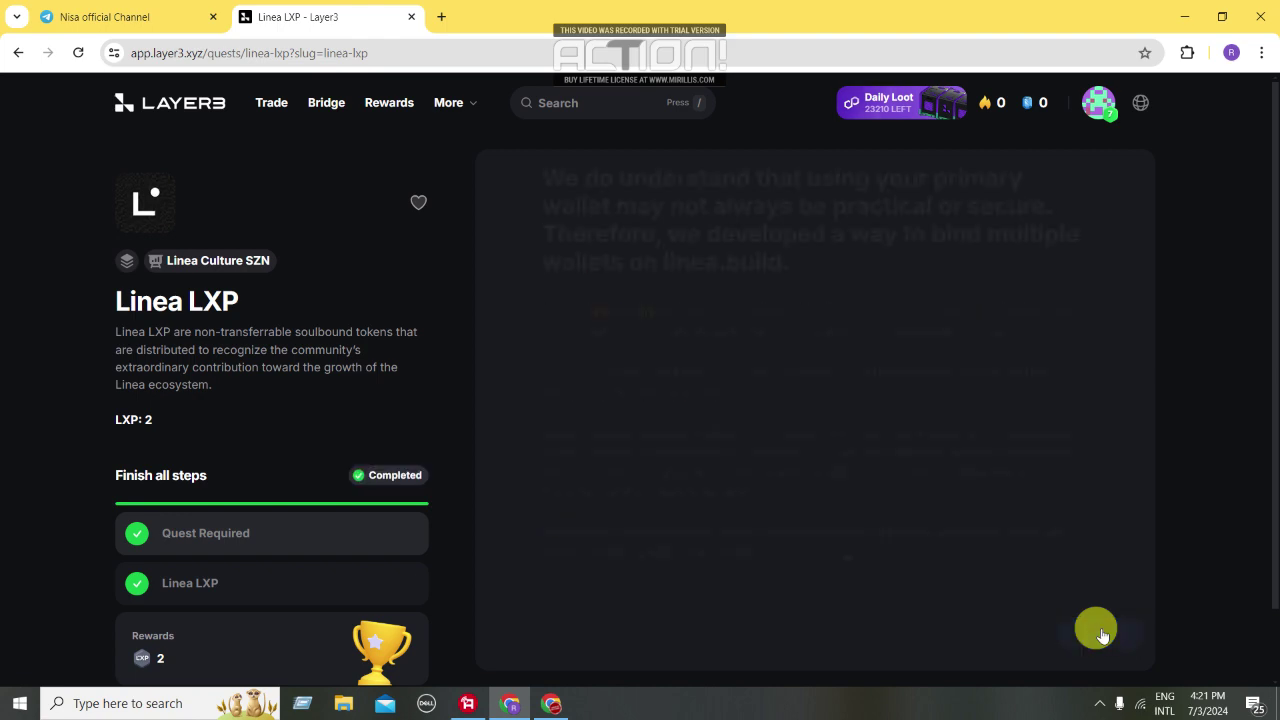
Continue past the reward panels to W1: OctoMos, then go back to the Linea Culture SZN campaign
{"action": "left_click", "coordinate": [1101, 633]}
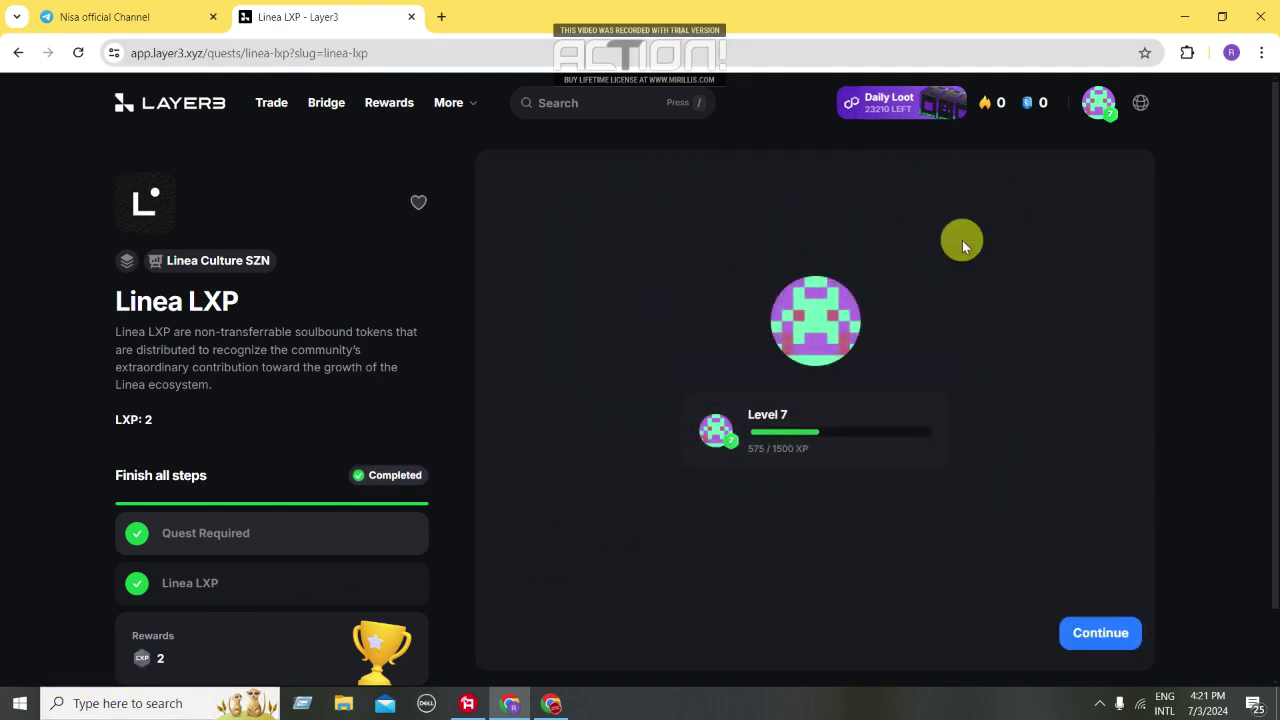
{"action": "left_click", "coordinate": [1093, 633]}
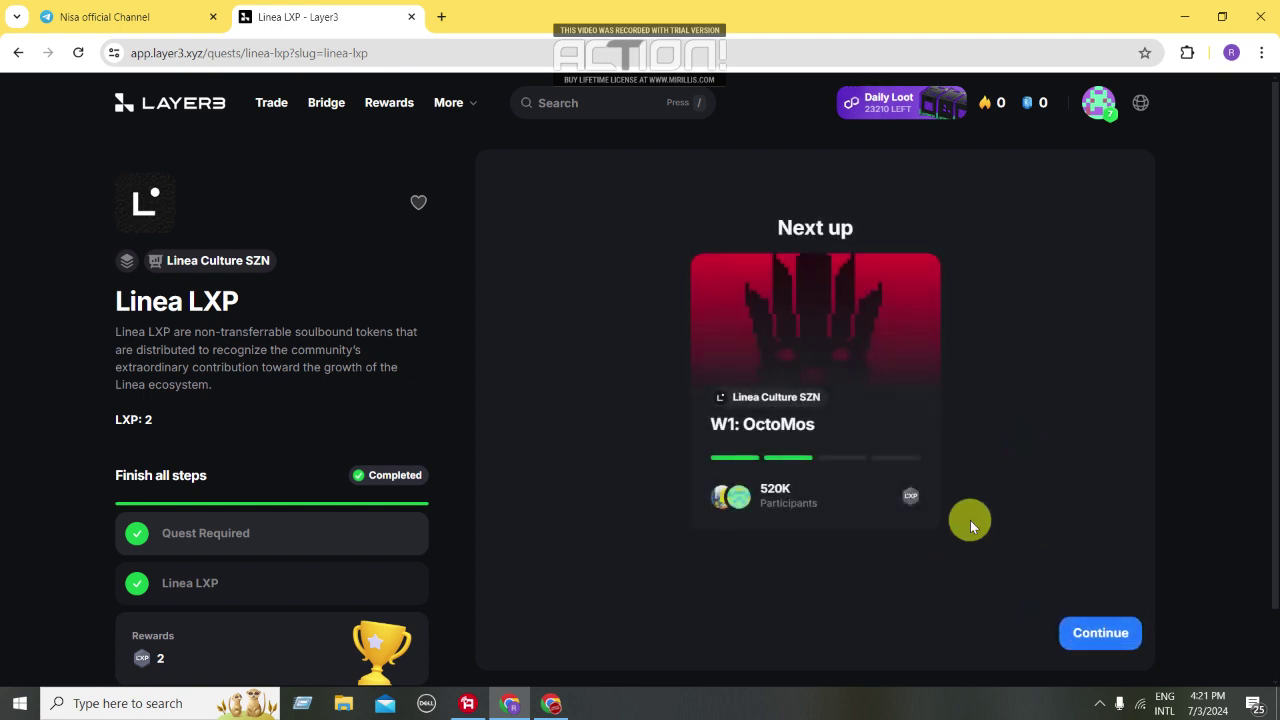
{"action": "left_click", "coordinate": [1099, 633]}
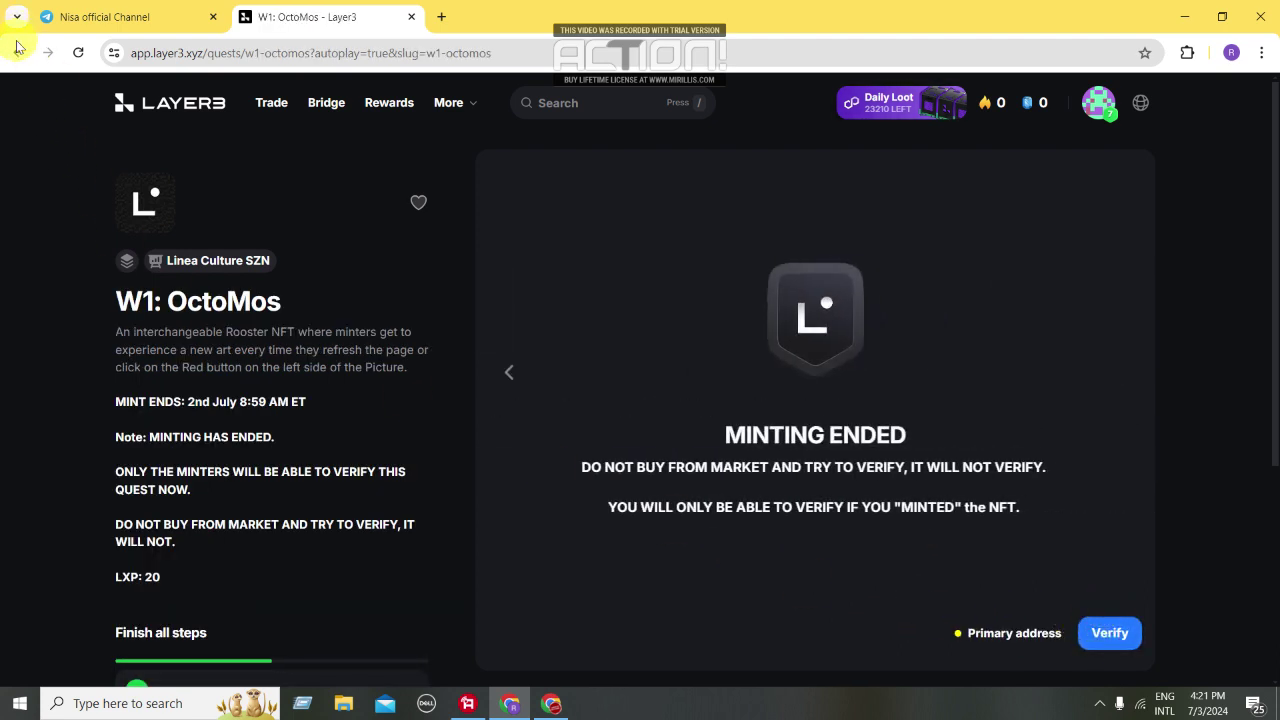
{"action": "left_click", "coordinate": [18, 51]}
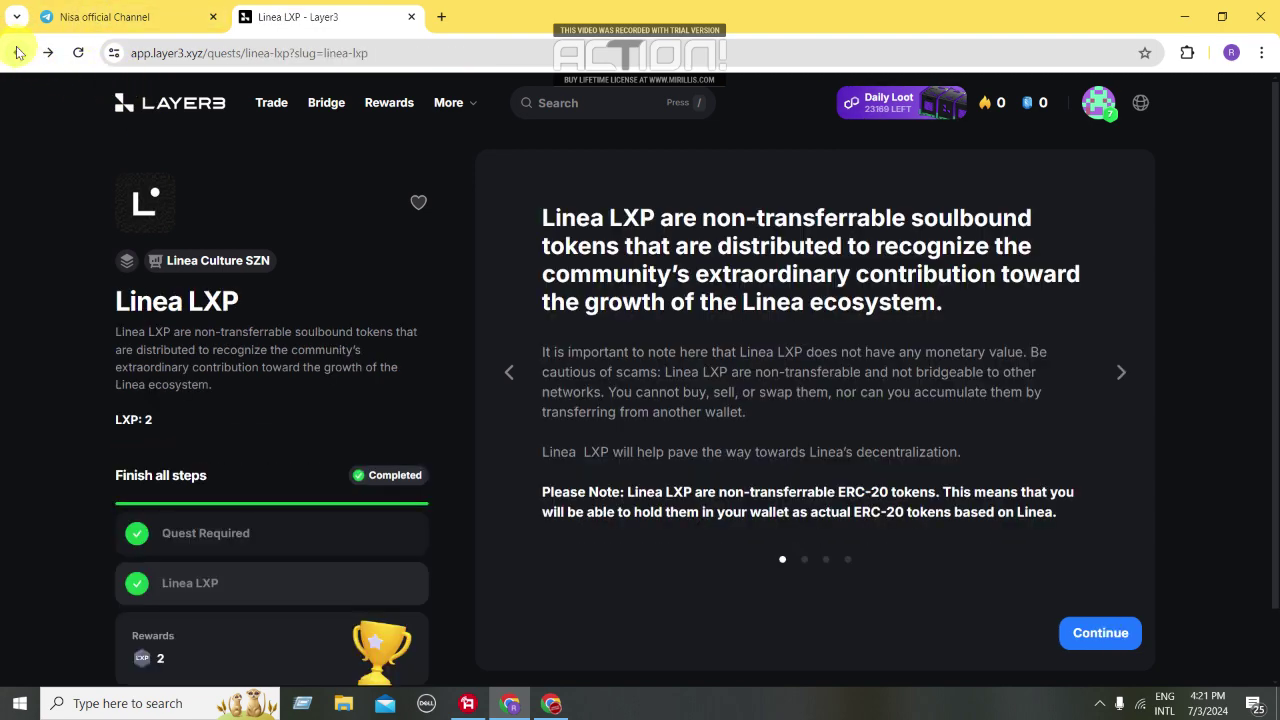
{"action": "left_click", "coordinate": [18, 51]}
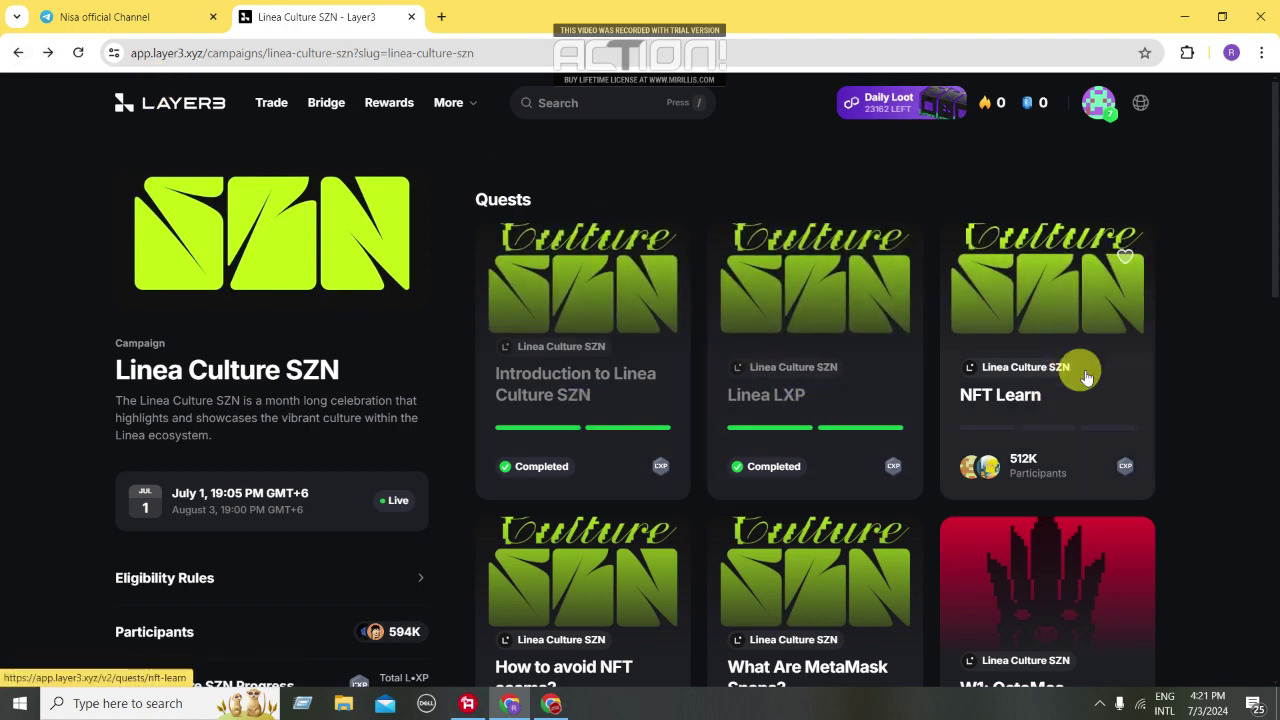
From How to avoid NFT scams?, open its prerequisite NFT Learn quest in a new tab
{"action": "scroll", "coordinate": [1080, 371], "scroll_direction": "down", "scroll_amount": 2}
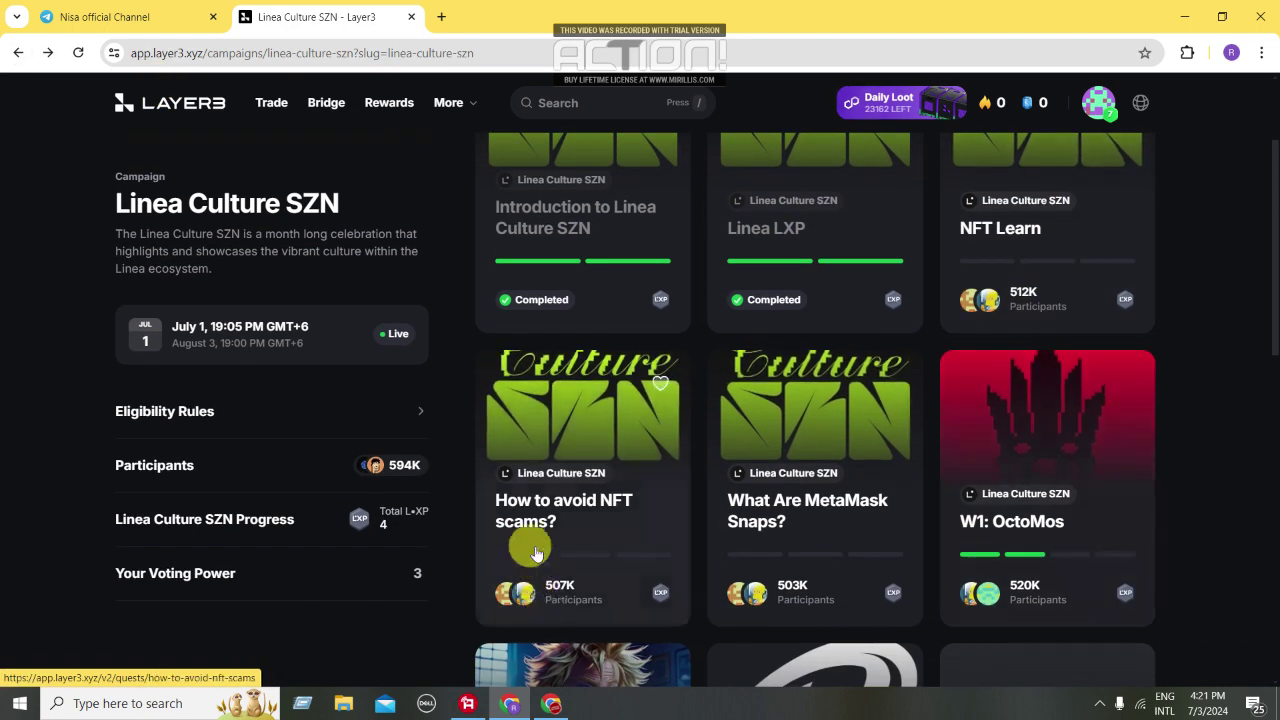
{"action": "left_click", "coordinate": [543, 463]}
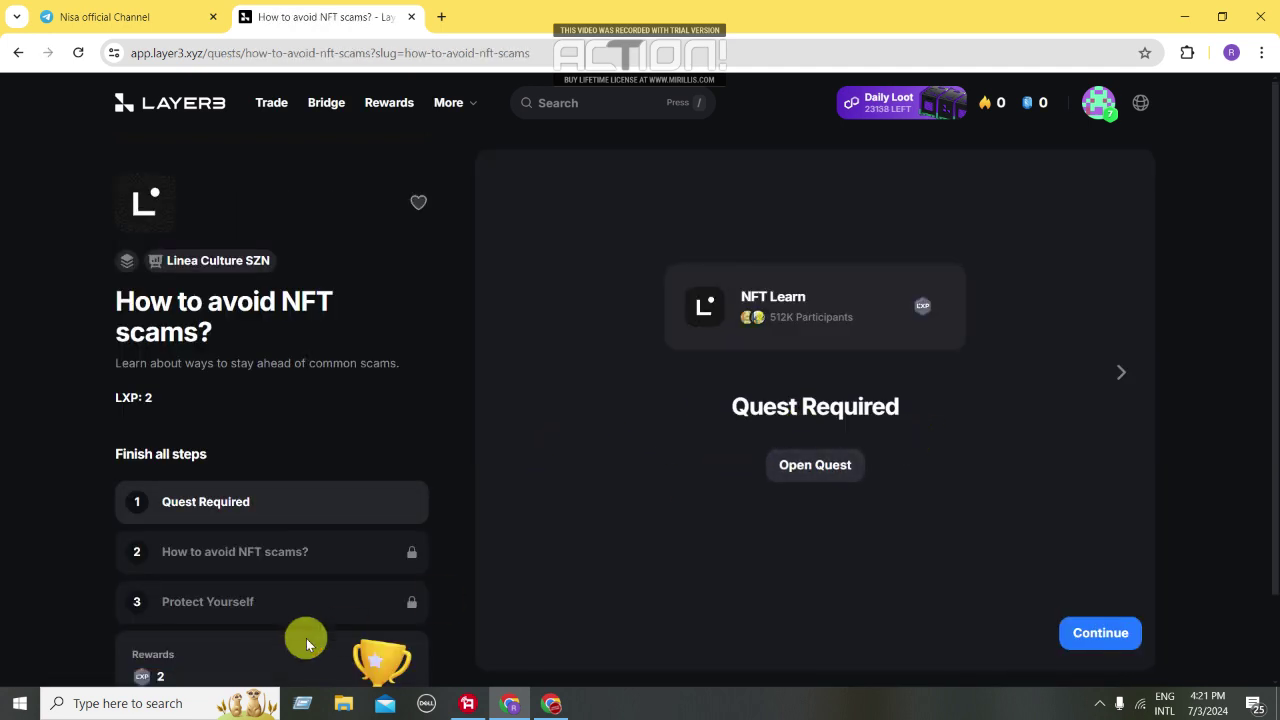
{"action": "scroll", "coordinate": [290, 605], "scroll_direction": "down", "scroll_amount": 1}
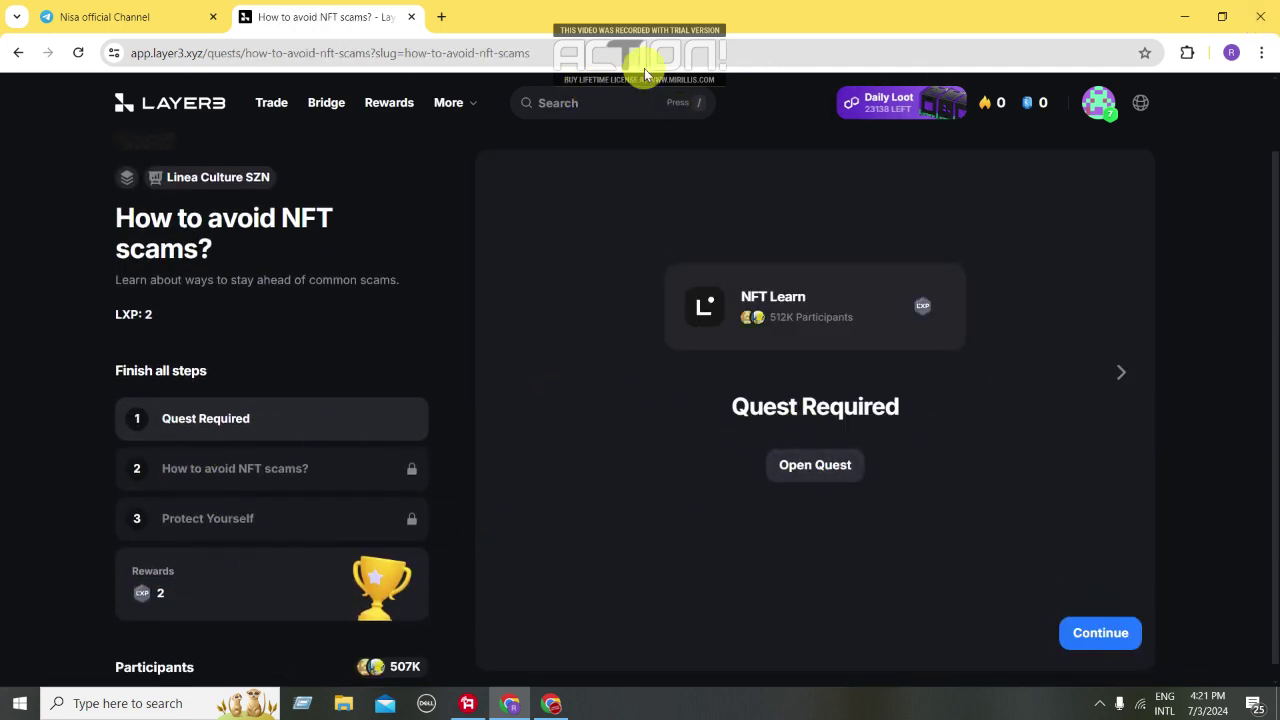
{"action": "left_click", "coordinate": [1105, 634]}
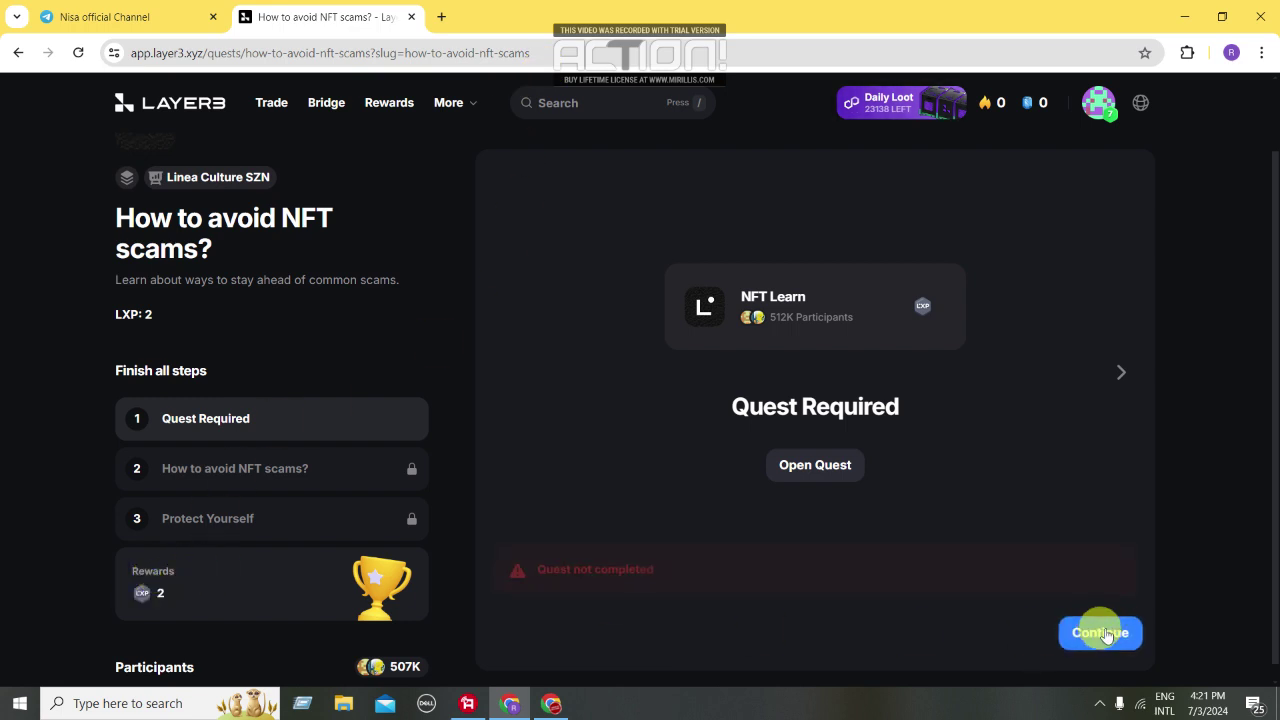
{"action": "left_click", "coordinate": [826, 462]}
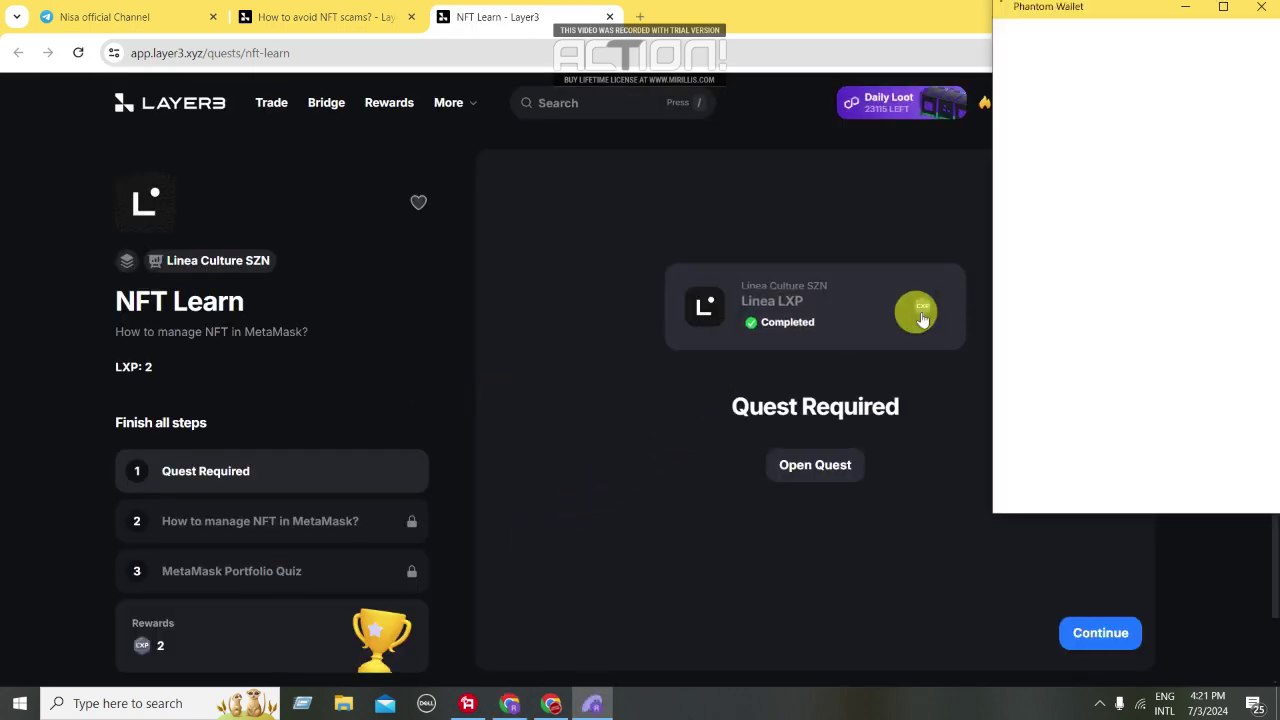
Connect with MetaMask instead of Phantom and advance through the NFT Learn lesson to its quiz
{"action": "left_click", "coordinate": [1113, 362]}
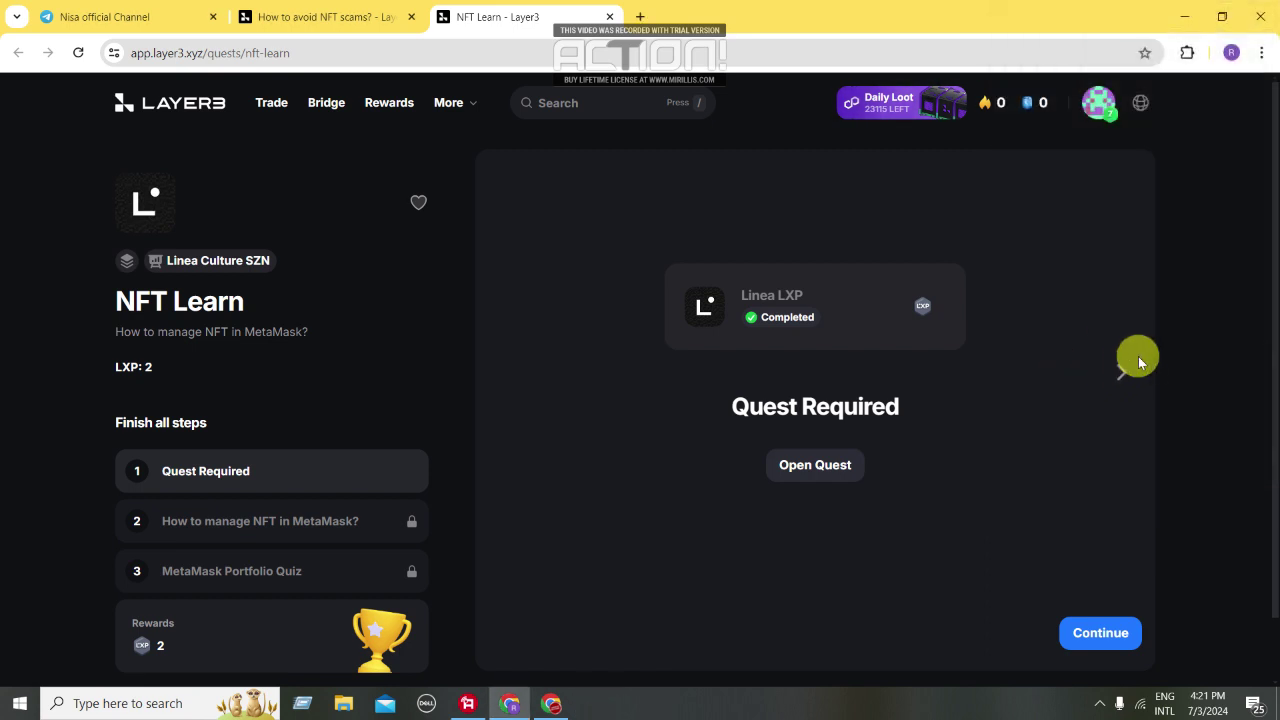
{"action": "left_click", "coordinate": [1114, 637]}
{"action": "left_click", "coordinate": [1112, 636]}
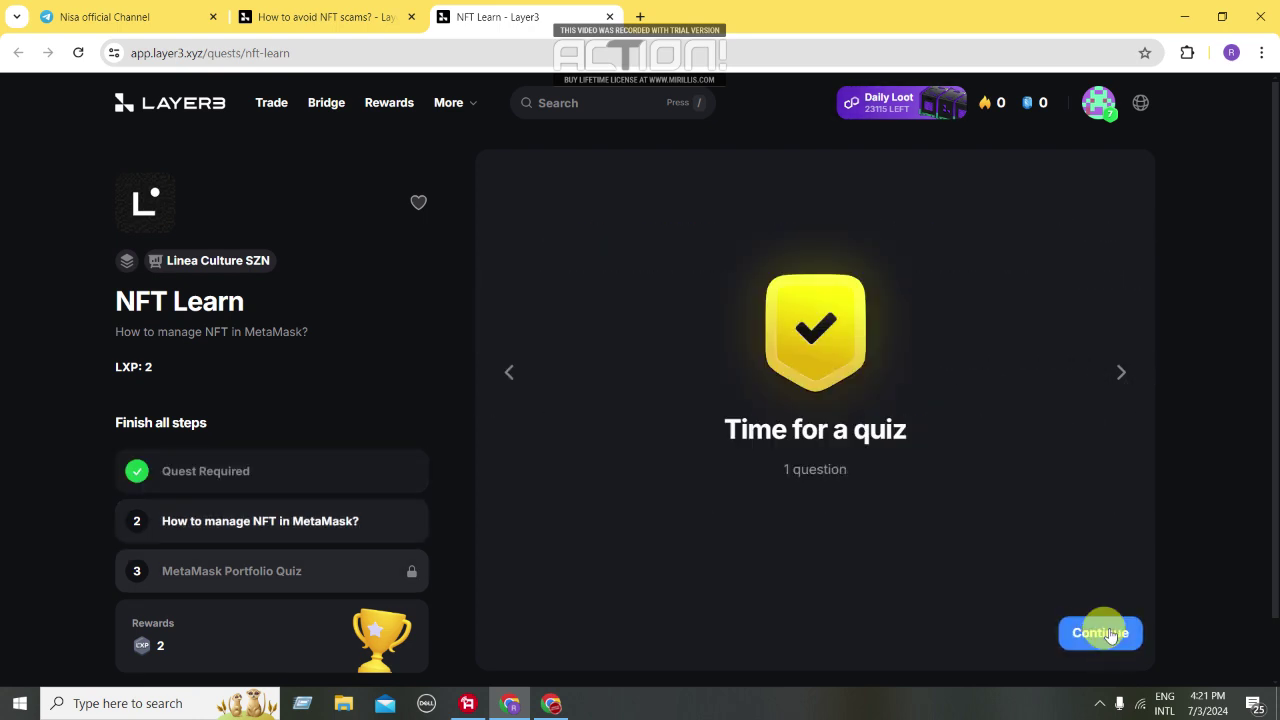
{"action": "left_click", "coordinate": [1112, 636]}
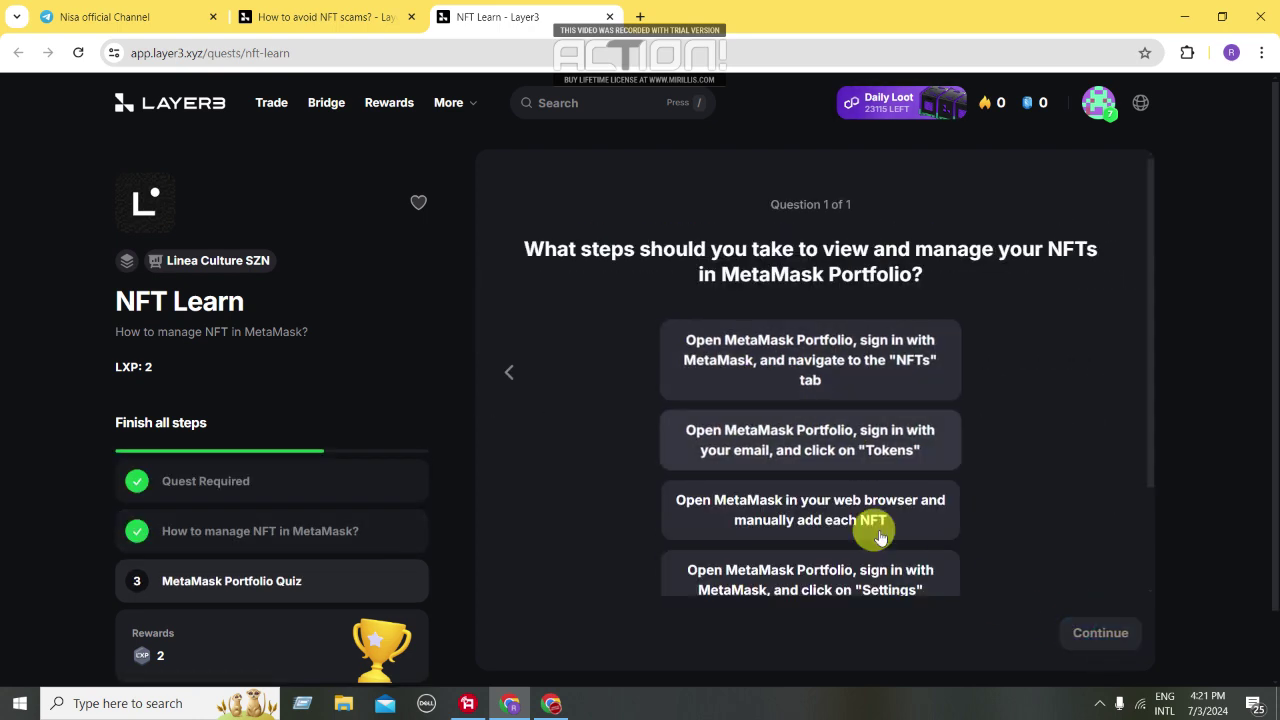
Answer the quiz with the NFTs tab option and continue past the reward summaries
{"action": "left_click", "coordinate": [805, 365]}
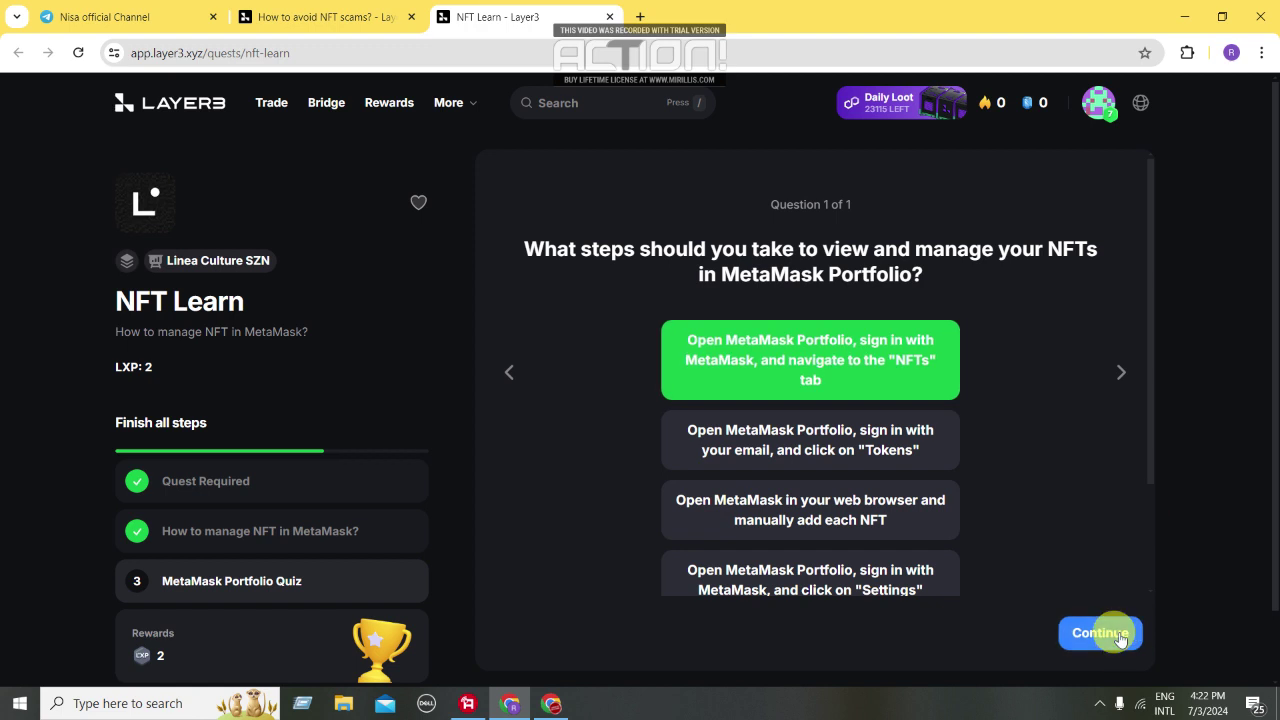
{"action": "left_click", "coordinate": [1088, 638]}
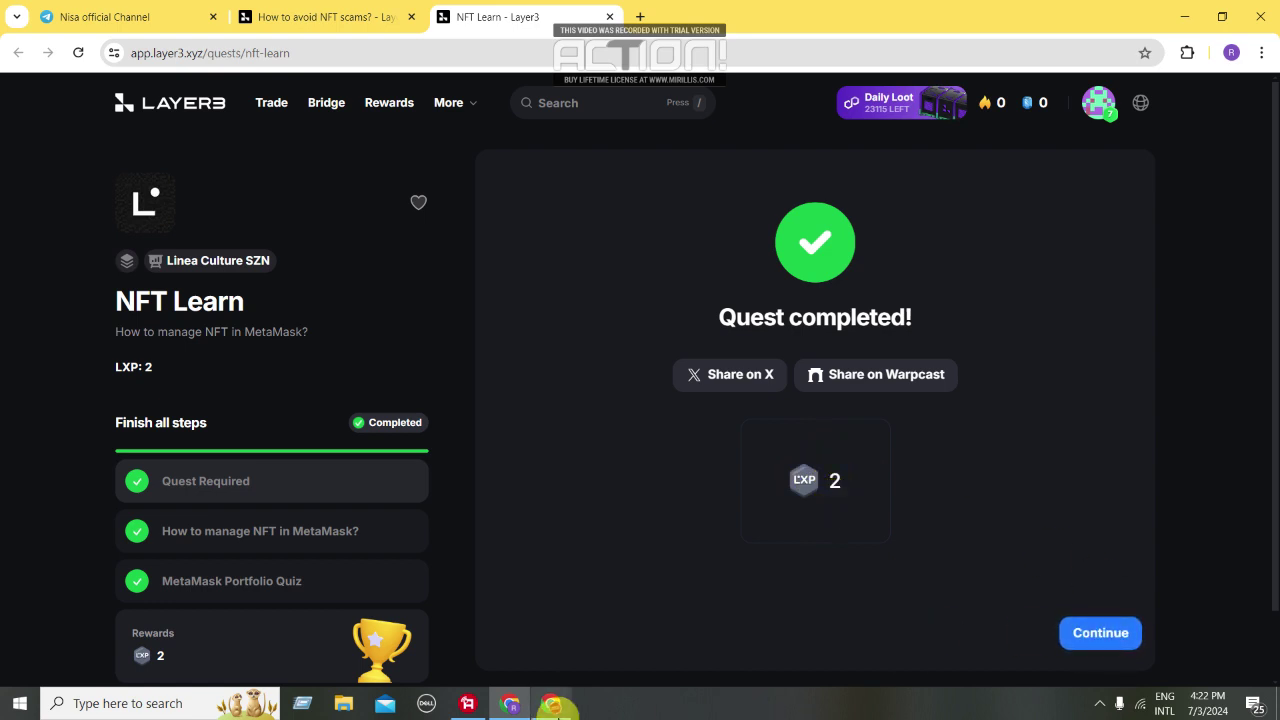
{"action": "left_click", "coordinate": [1100, 633]}
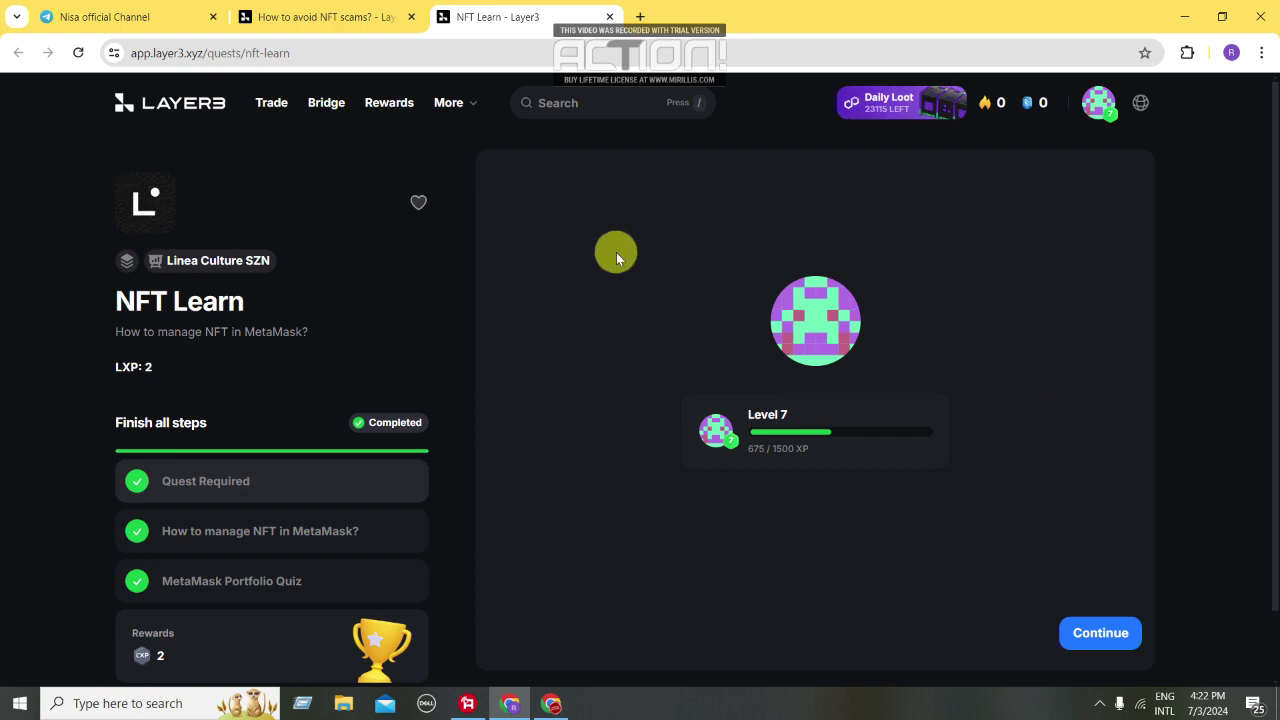
{"action": "left_click", "coordinate": [1100, 630]}
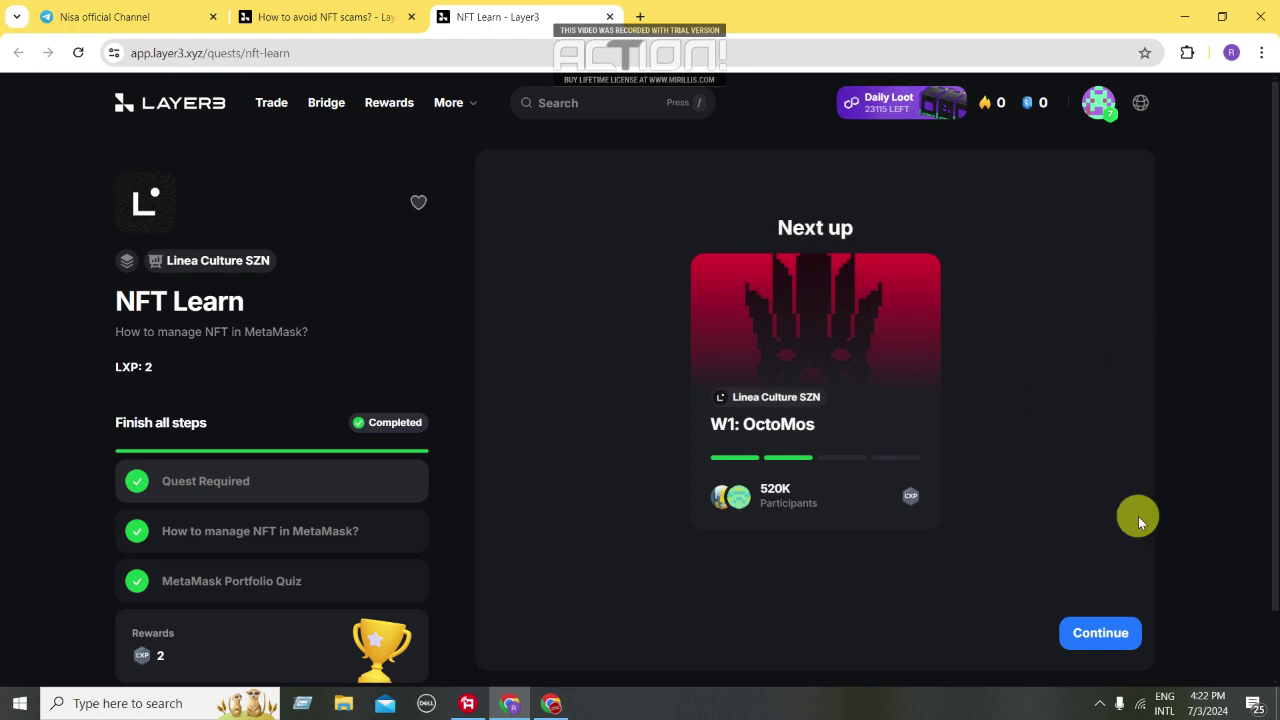
Go back via the Layer3 home page and Linea Culture SZN to the How to avoid NFT scams? quest
{"action": "left_click", "coordinate": [1097, 634]}
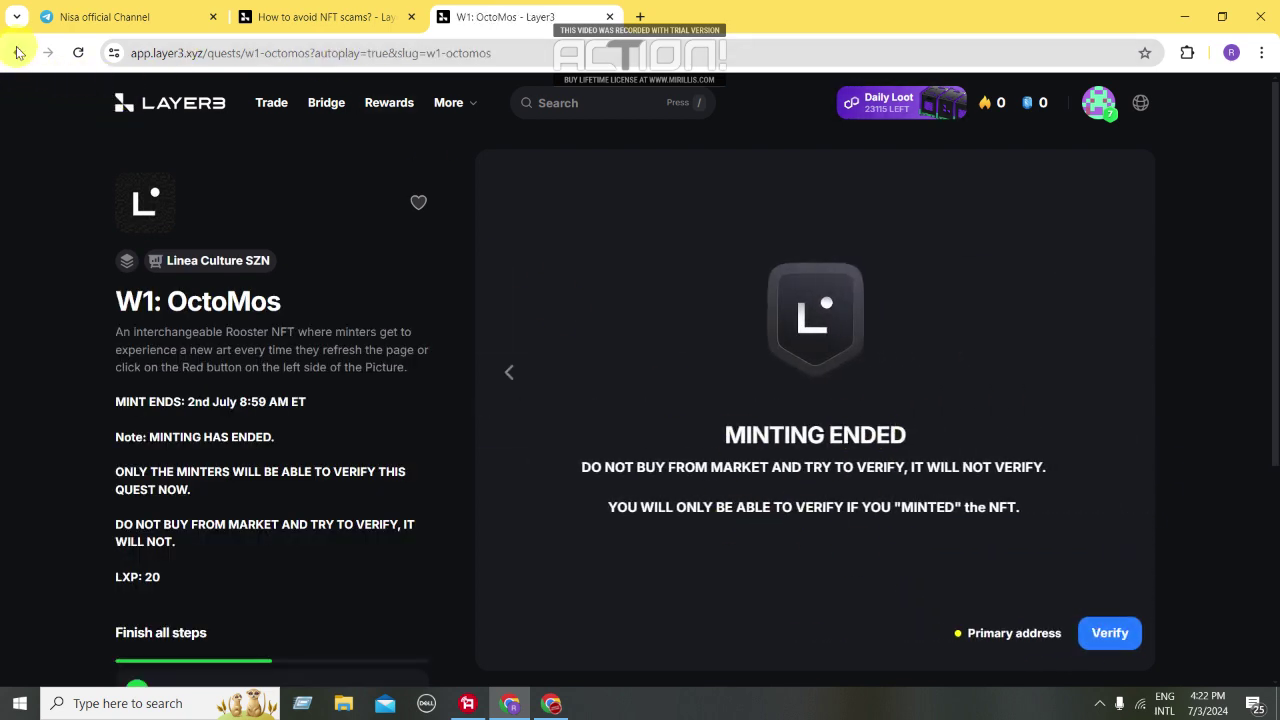
{"action": "left_click", "coordinate": [190, 106]}
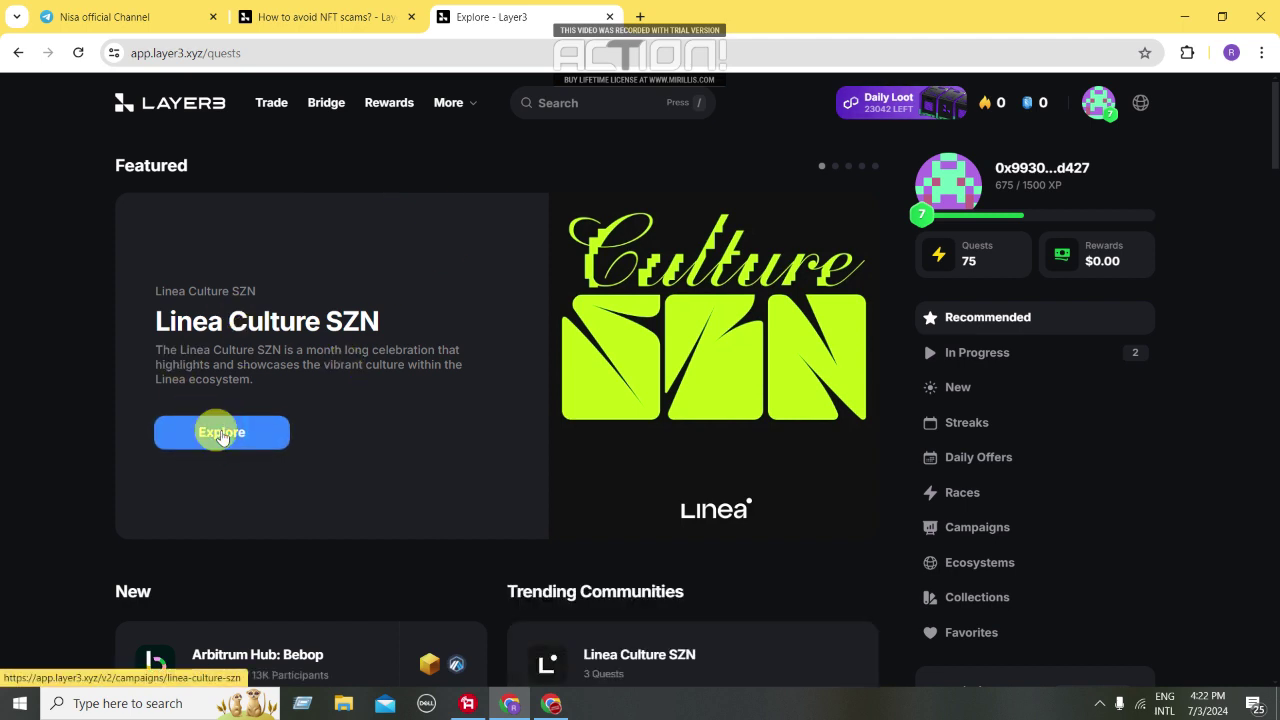
{"action": "left_click", "coordinate": [222, 433]}
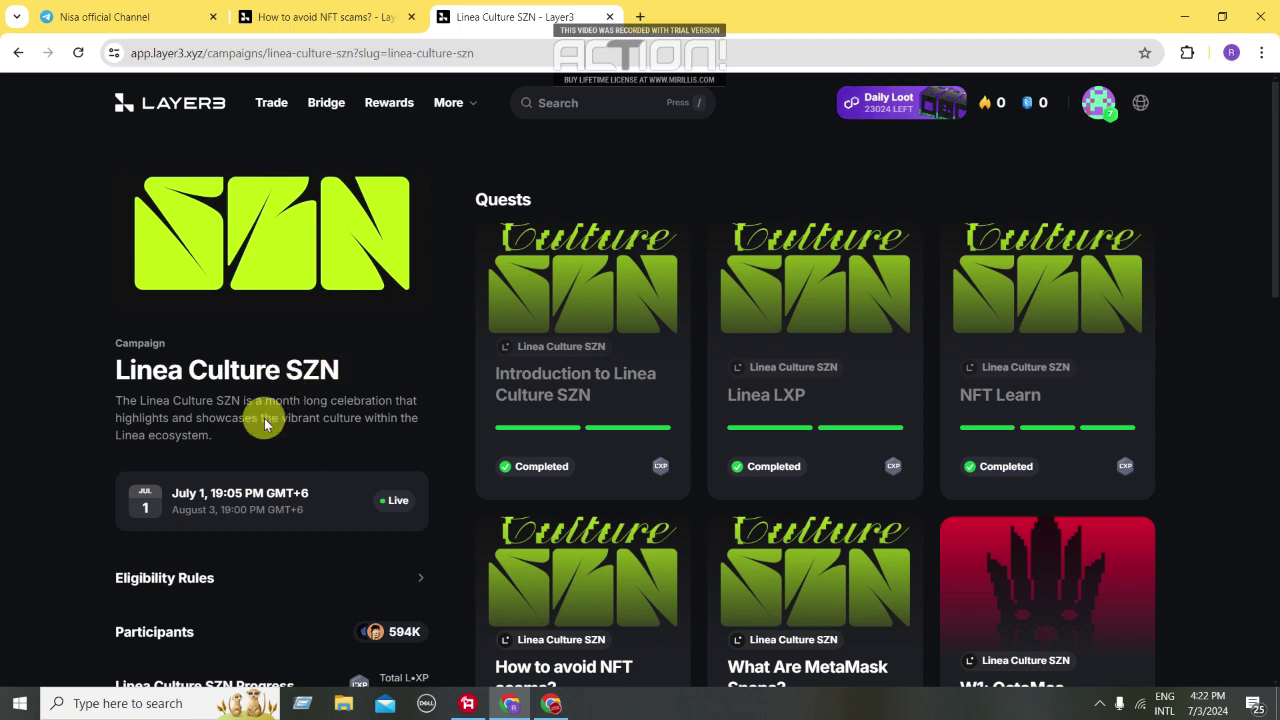
{"action": "scroll", "coordinate": [617, 429], "scroll_direction": "down", "scroll_amount": 2}
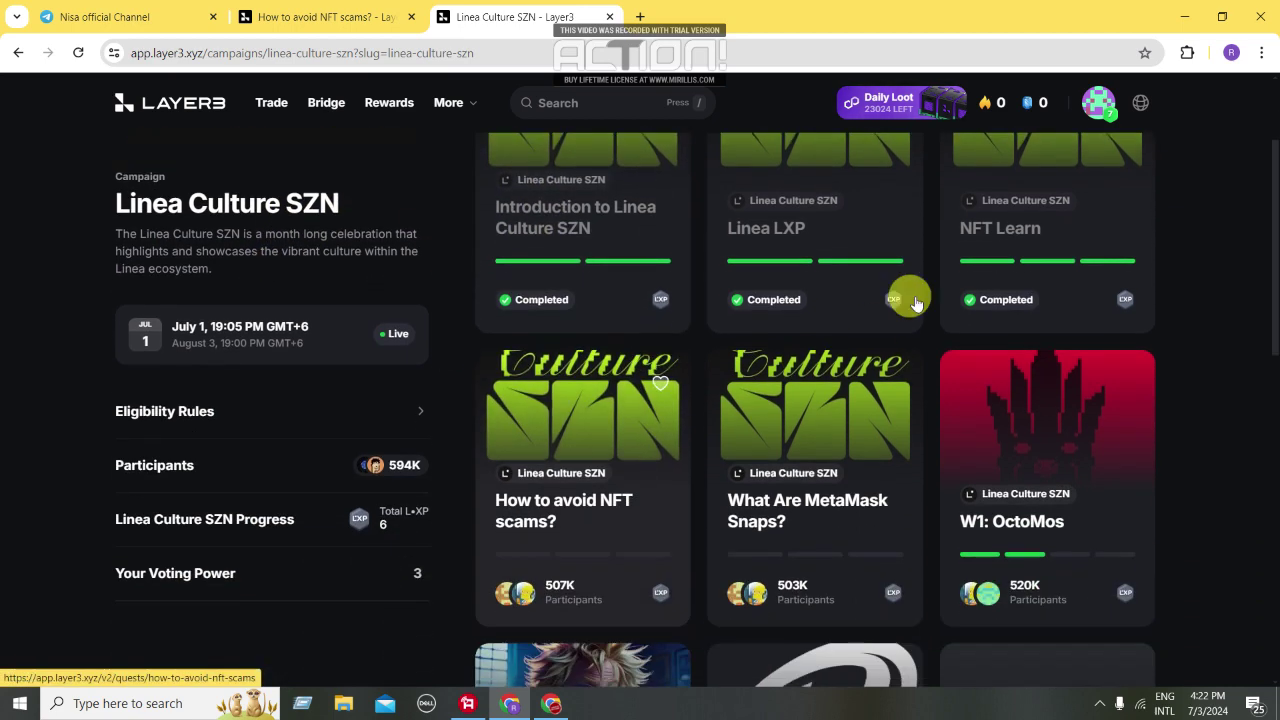
{"action": "scroll", "coordinate": [800, 420], "scroll_direction": "down", "scroll_amount": 2}
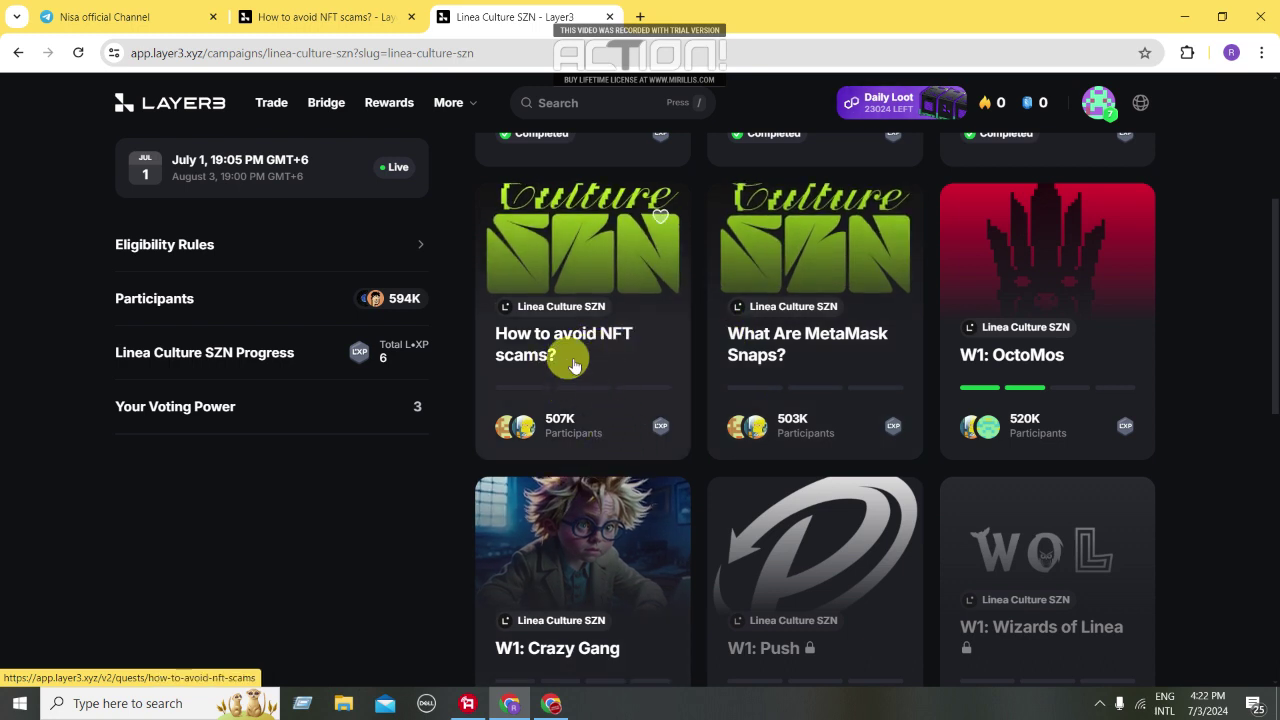
{"action": "left_click", "coordinate": [575, 366]}
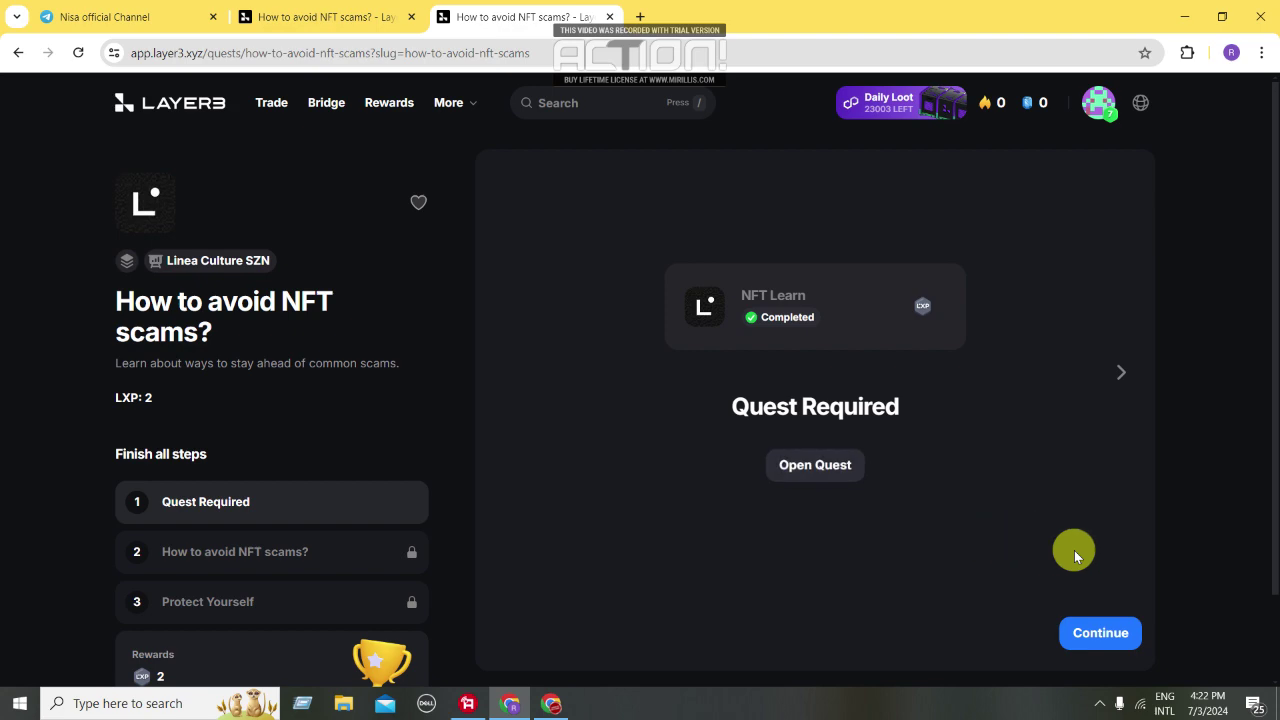
Advance through the scam-awareness article slides to the quiz question
{"action": "left_click", "coordinate": [1095, 635]}
{"action": "left_click", "coordinate": [1114, 630]}
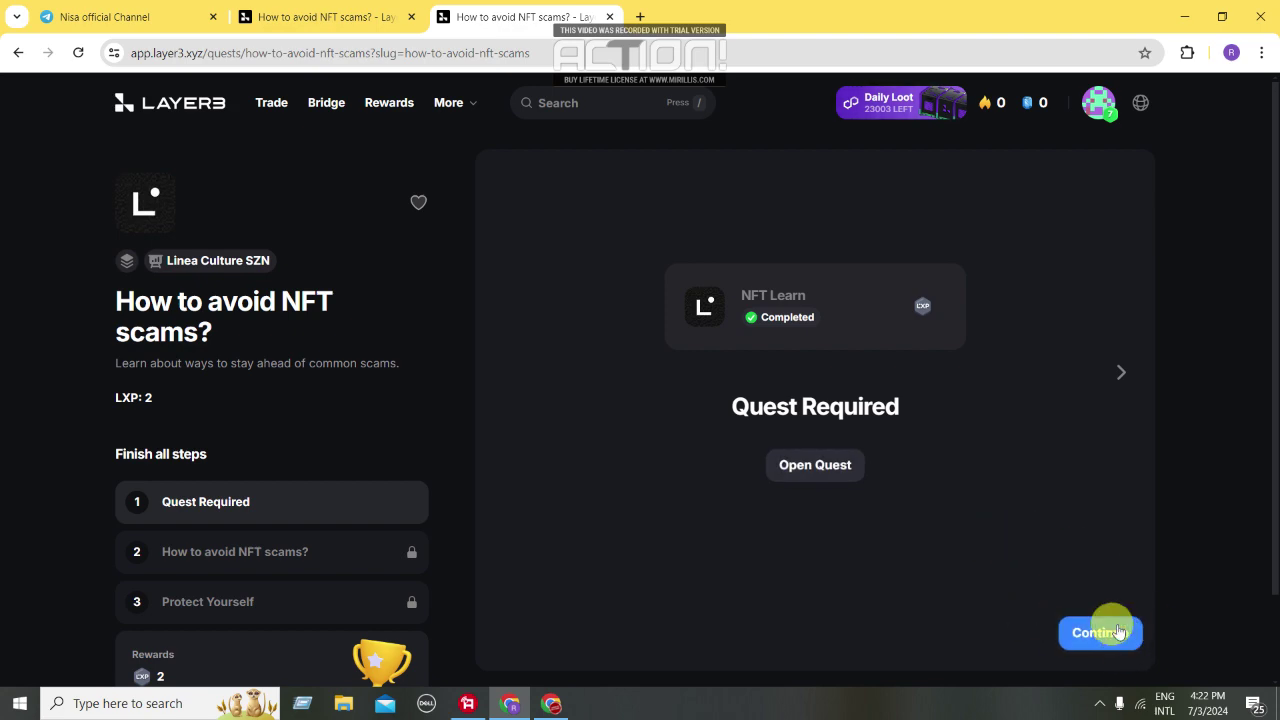
{"action": "left_click", "coordinate": [1117, 631]}
{"action": "left_click", "coordinate": [1117, 631]}
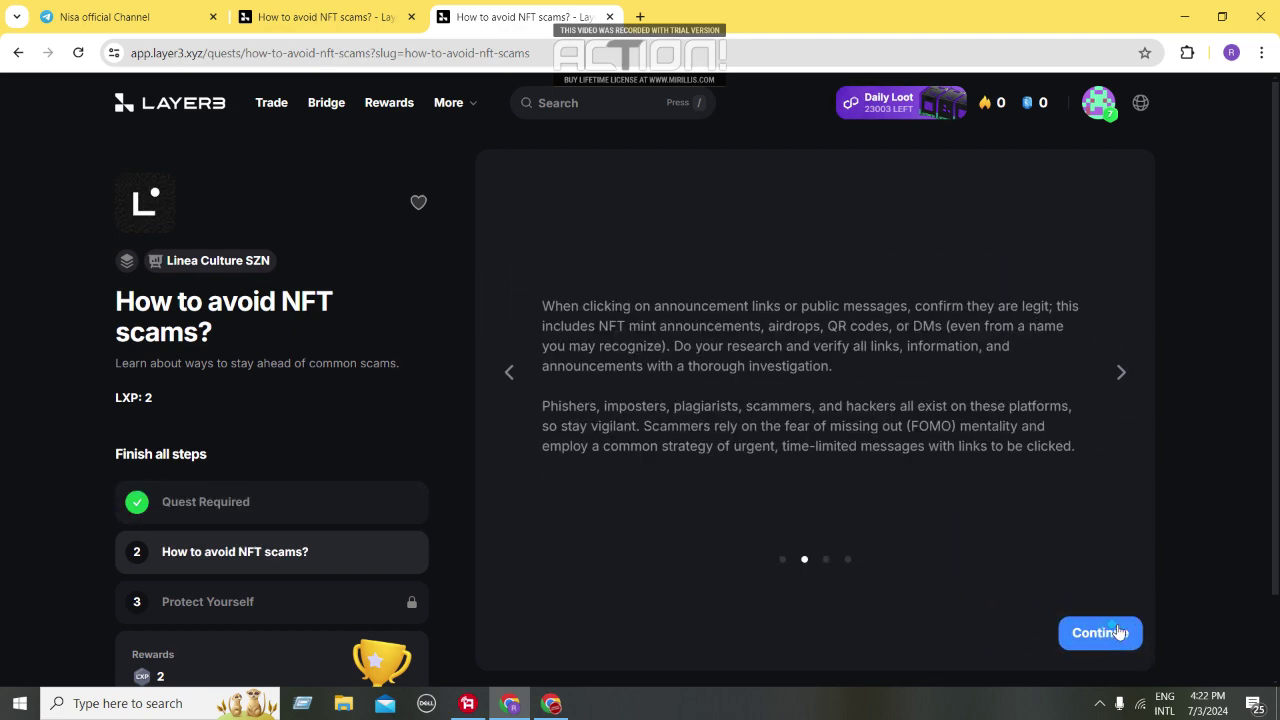
{"action": "left_click", "coordinate": [1117, 631]}
{"action": "left_click", "coordinate": [1117, 631]}
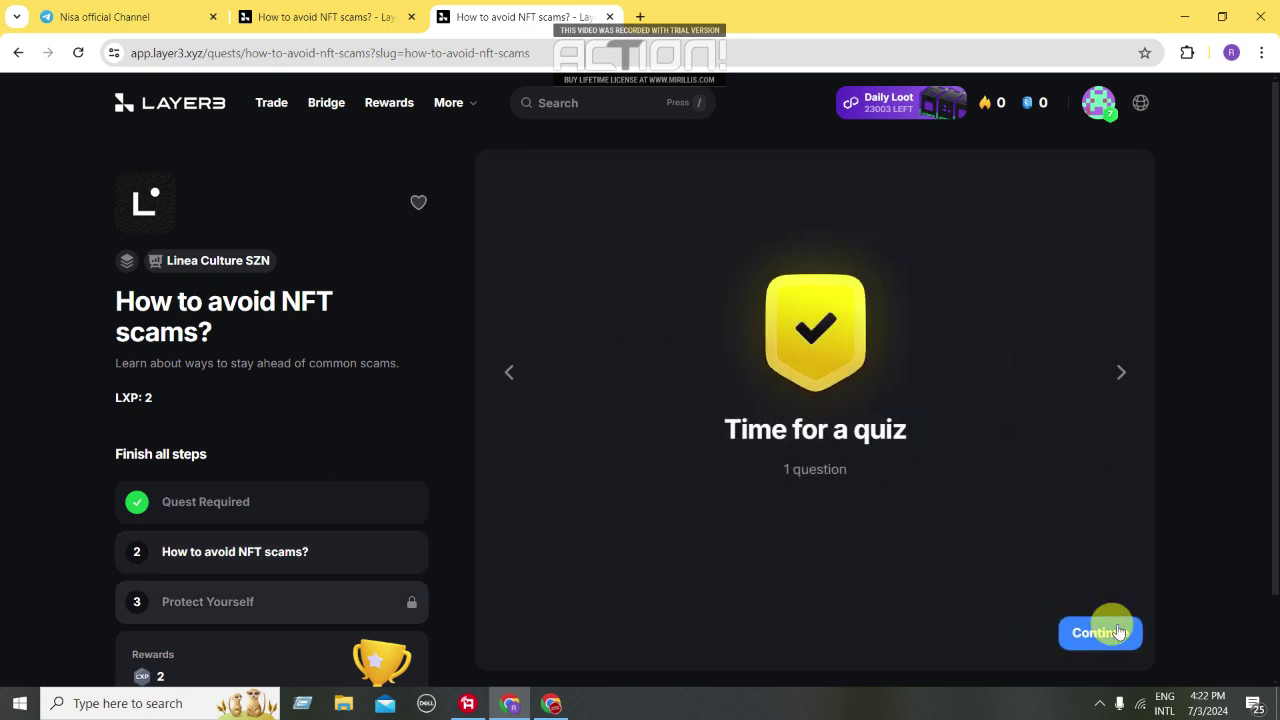
{"action": "left_click", "coordinate": [1117, 631]}
Answer 'Verify all links and announcements…' and continue past the quest-completed summary
{"action": "left_click", "coordinate": [768, 478]}
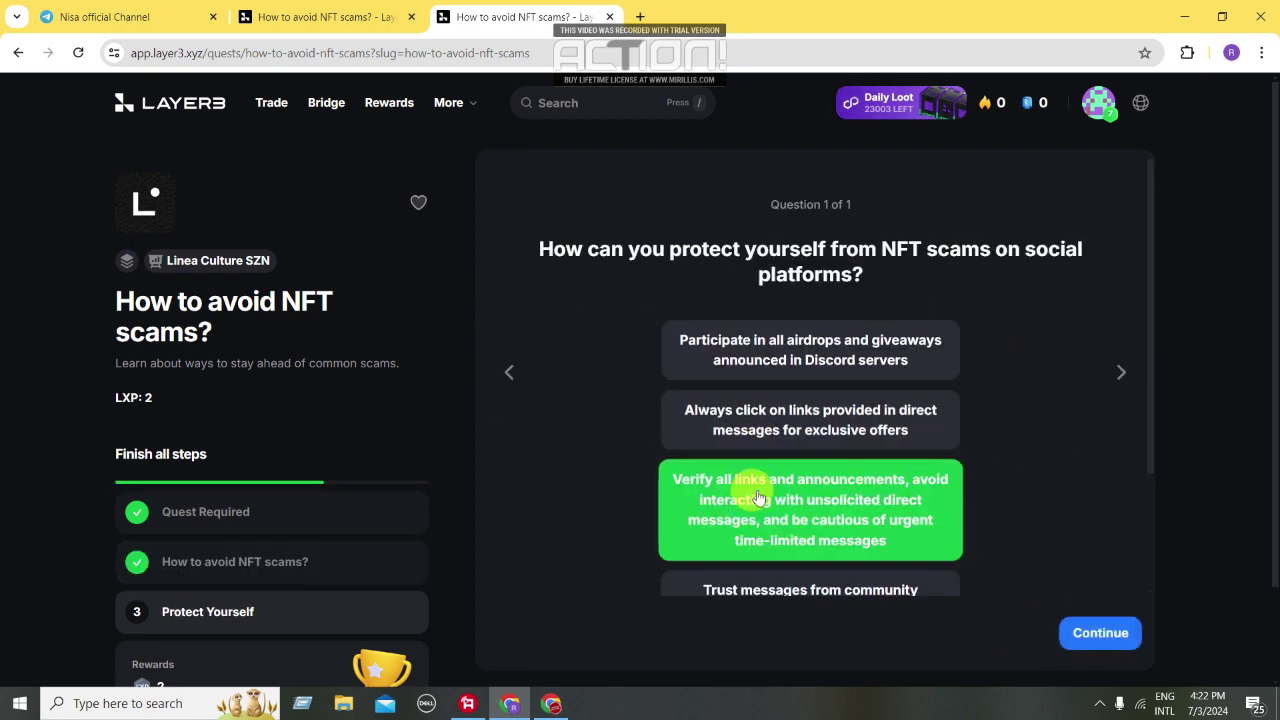
{"action": "left_click", "coordinate": [1090, 633]}
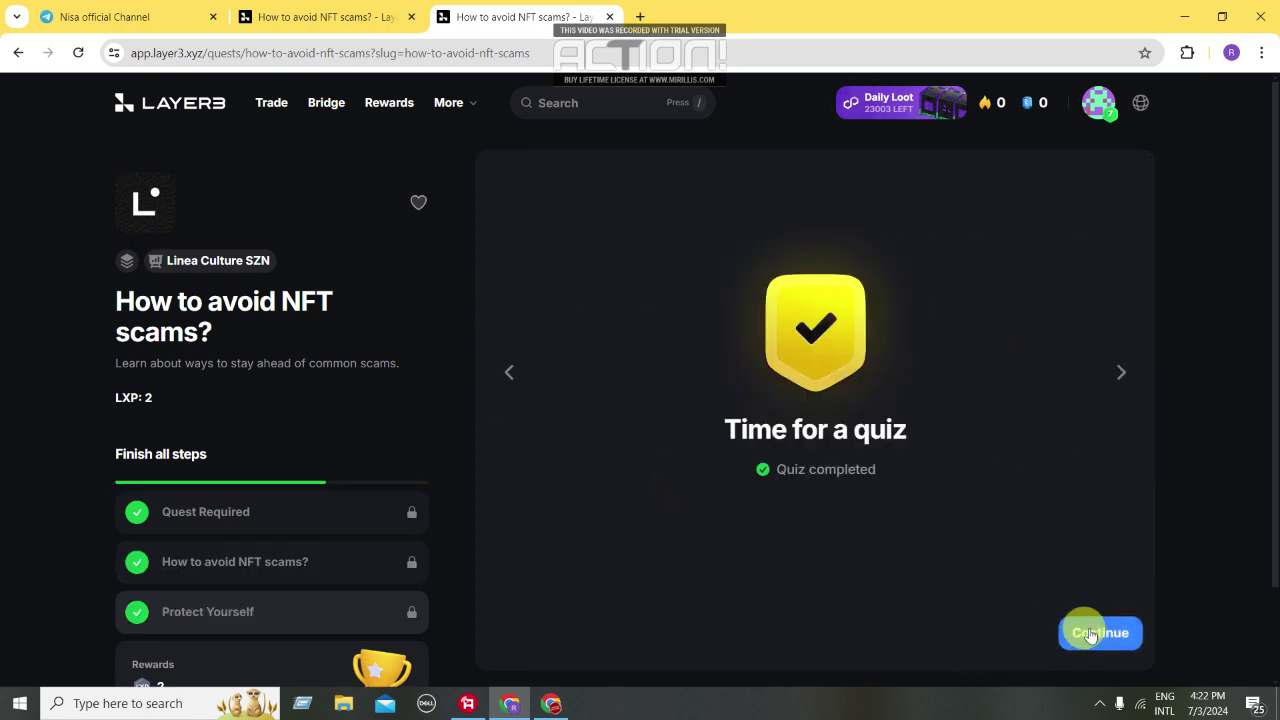
{"action": "scroll", "coordinate": [250, 510], "scroll_direction": "down", "scroll_amount": 1}
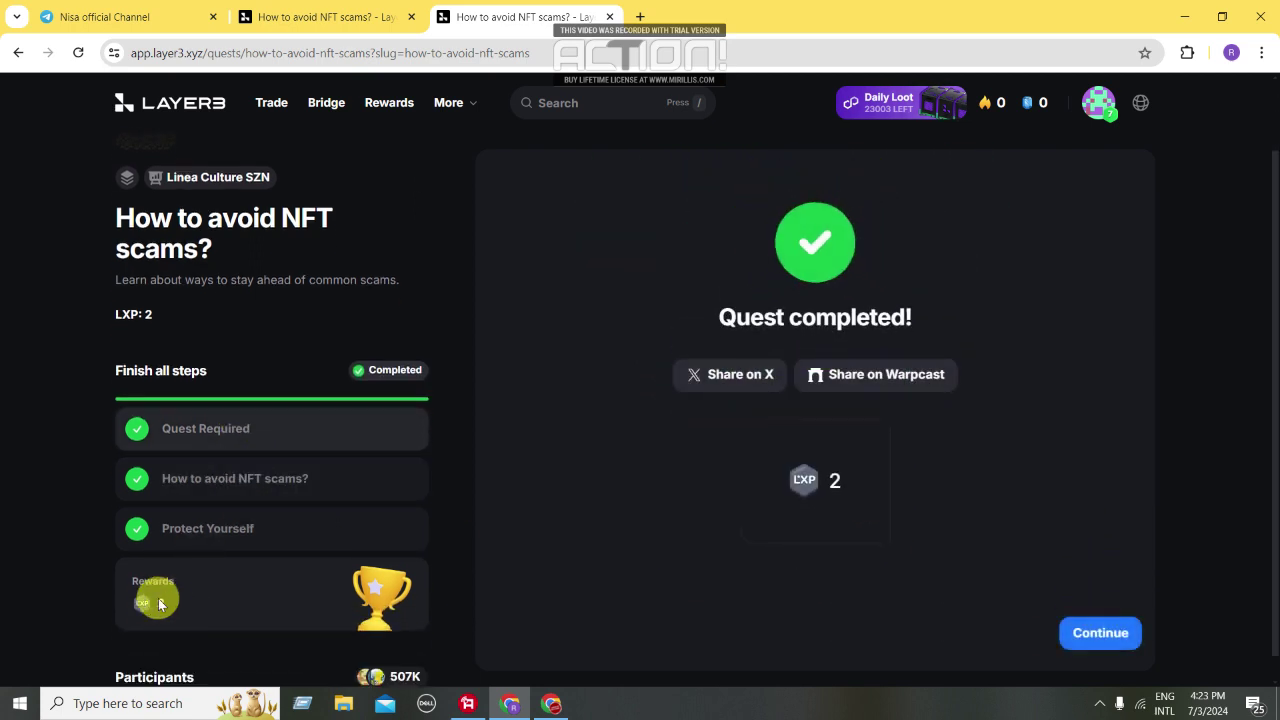
{"action": "left_click", "coordinate": [1104, 636]}
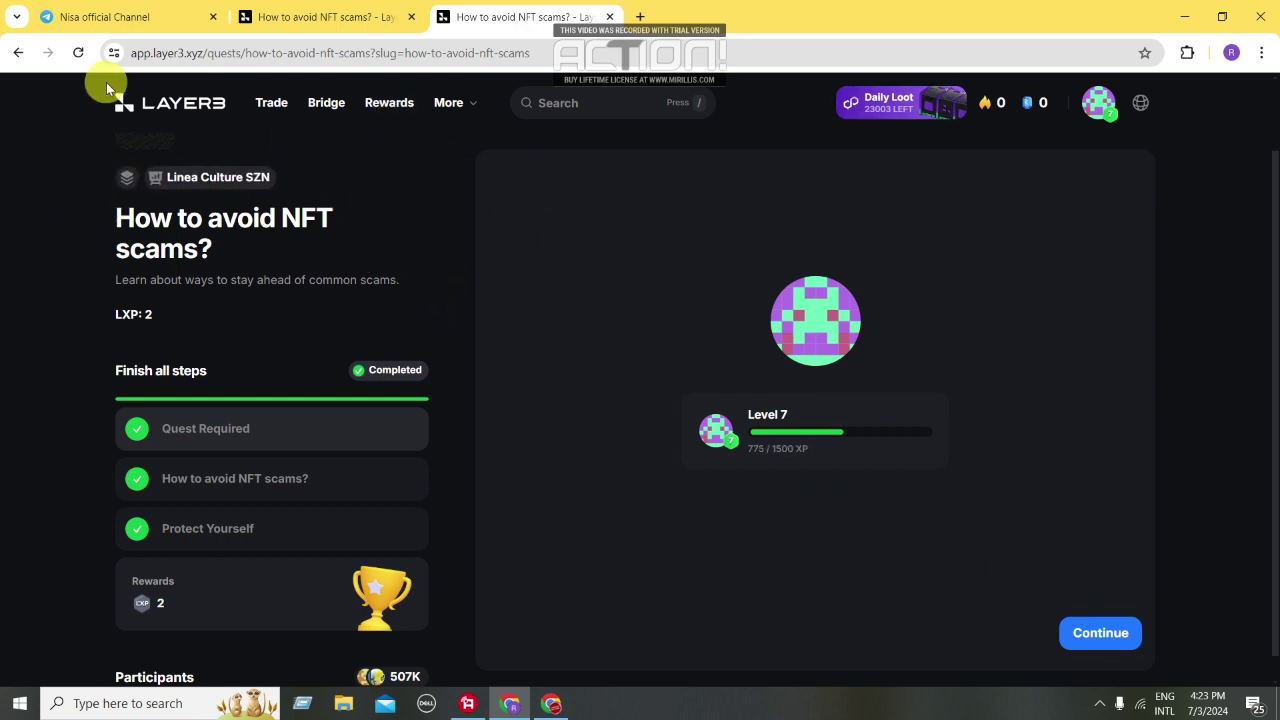
Navigate from the quests list to Linea Culture SZN and open What Are MetaMask Snaps?
{"action": "left_click", "coordinate": [160, 106]}
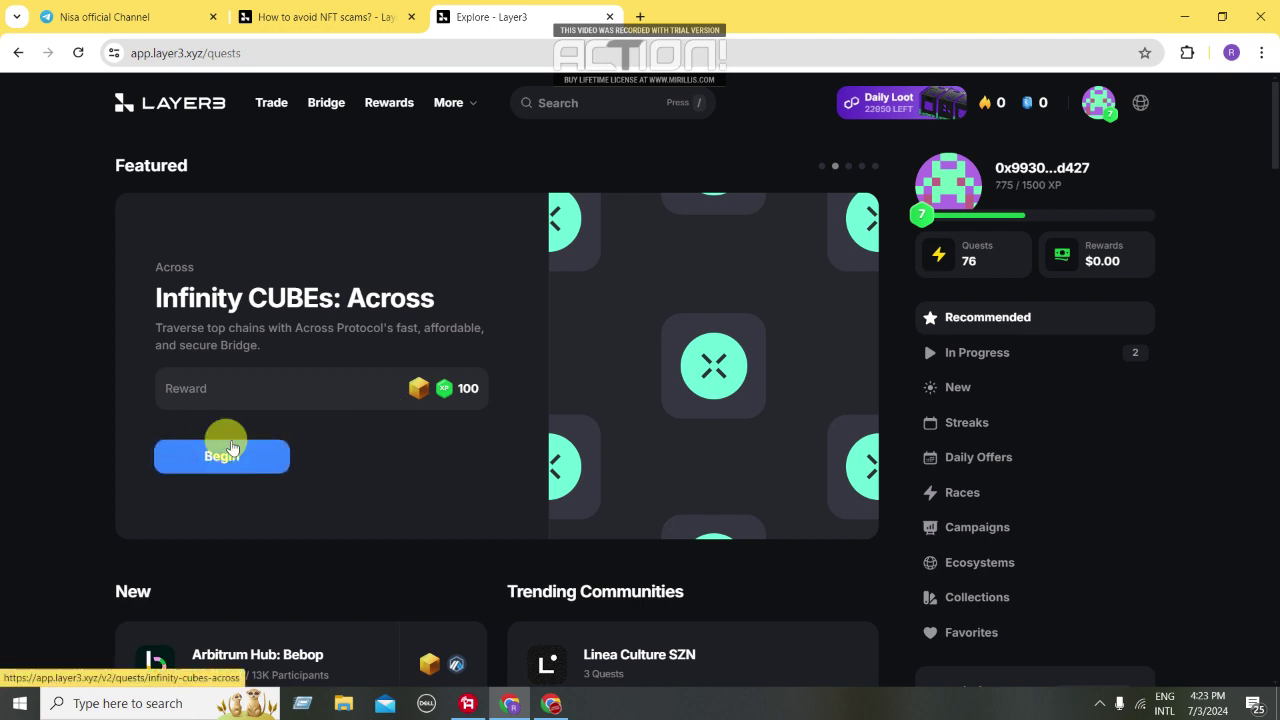
{"action": "left_click", "coordinate": [228, 447]}
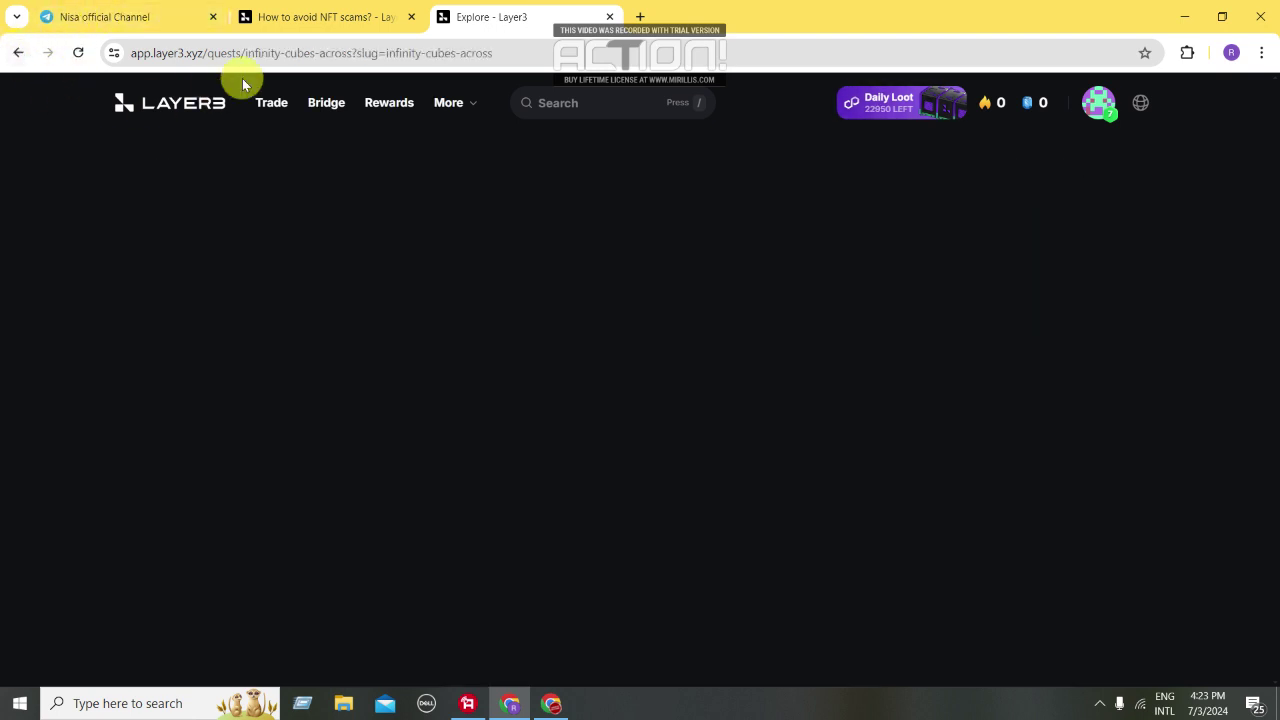
{"action": "left_click", "coordinate": [193, 104]}
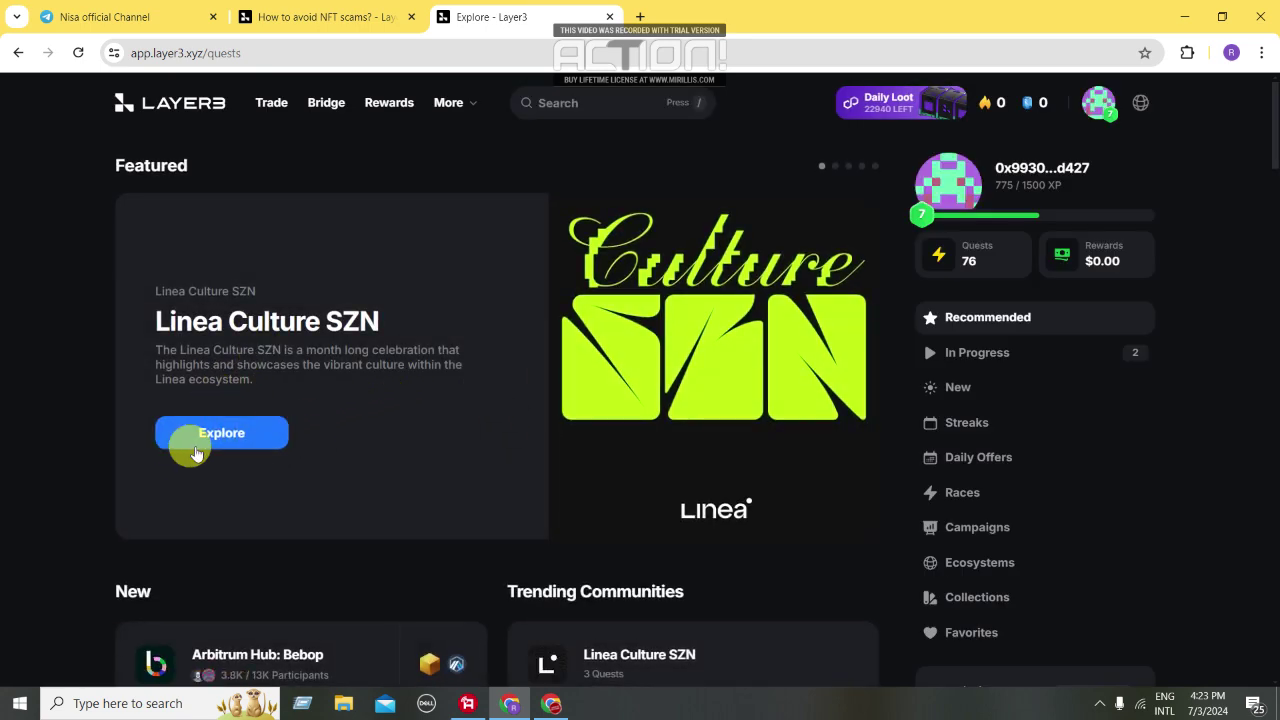
{"action": "left_click", "coordinate": [212, 425]}
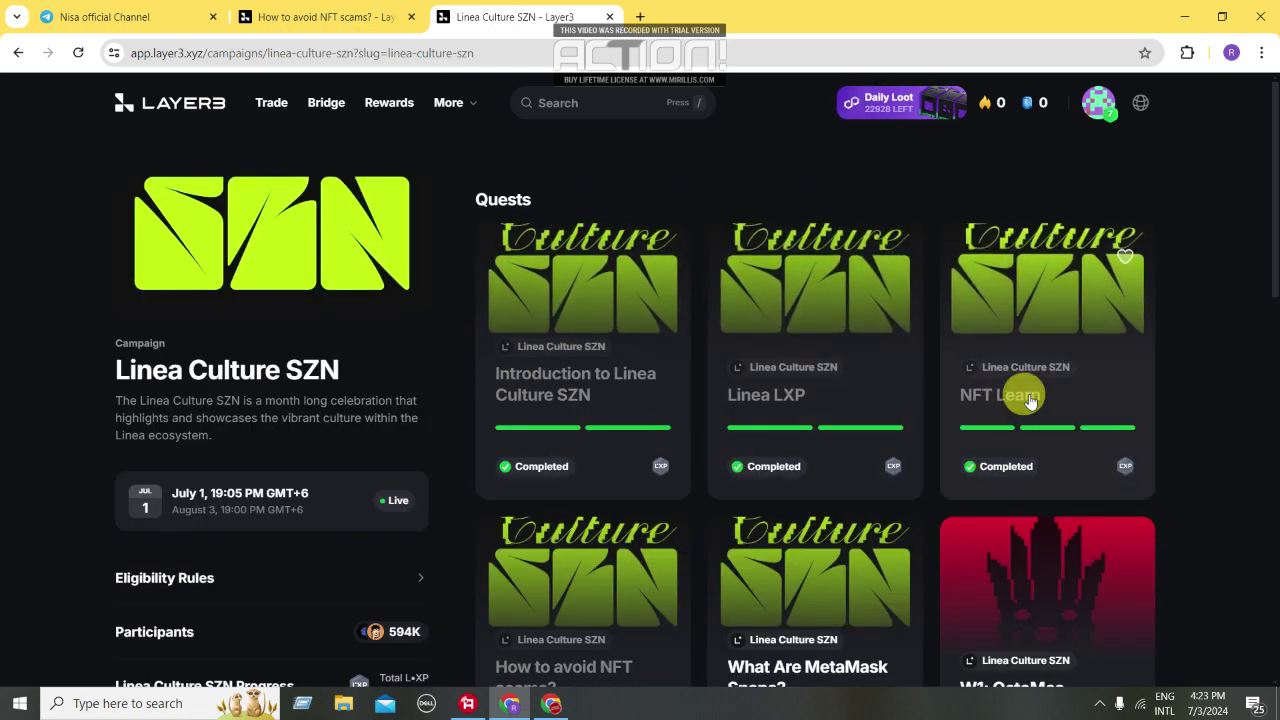
{"action": "scroll", "coordinate": [840, 345], "scroll_direction": "down", "scroll_amount": 3}
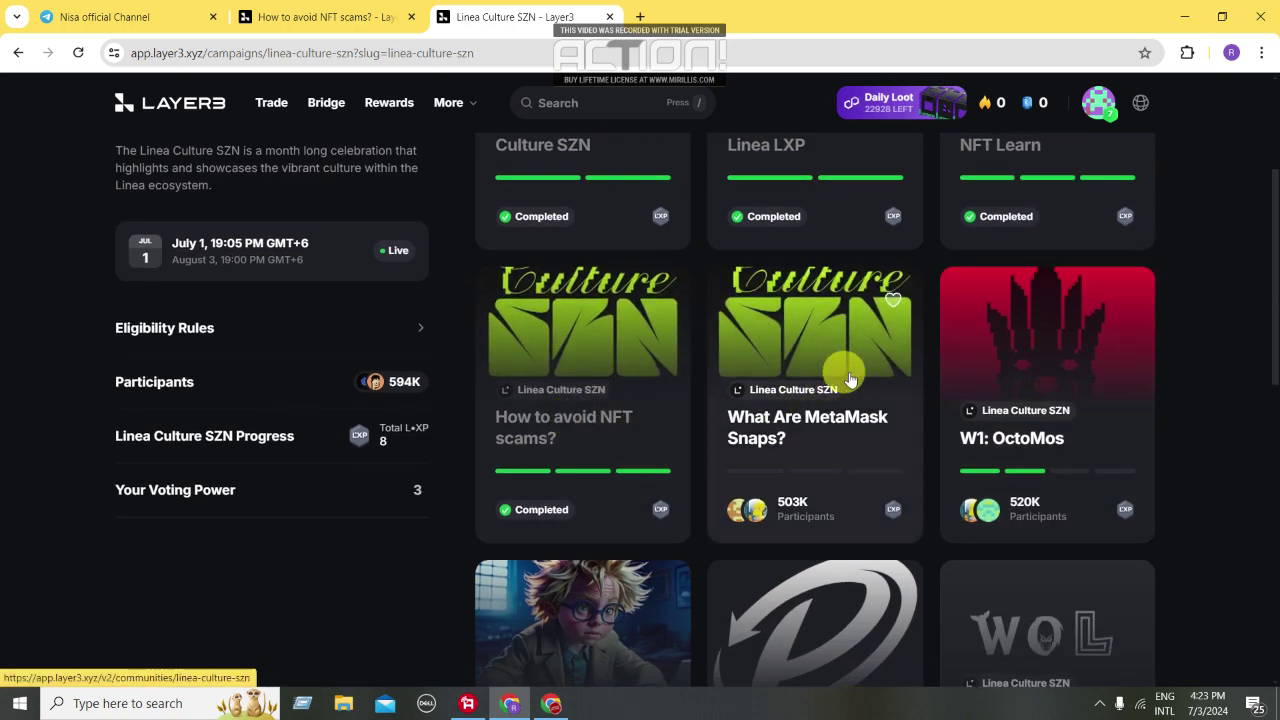
{"action": "left_click", "coordinate": [845, 420]}
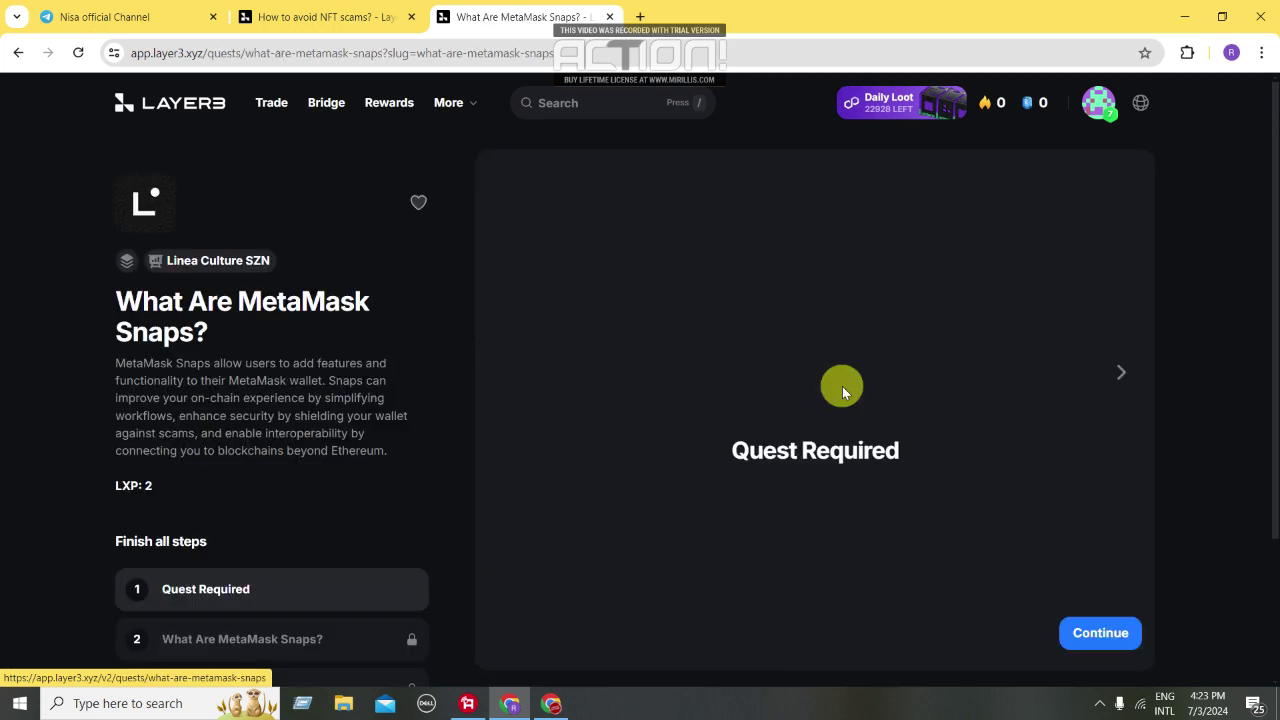
Advance through the Snaps slides and answer that the secret recovery phrase is not a benefit
{"action": "left_click", "coordinate": [1099, 633]}
{"action": "left_click", "coordinate": [1099, 633]}
{"action": "left_click", "coordinate": [1099, 633]}
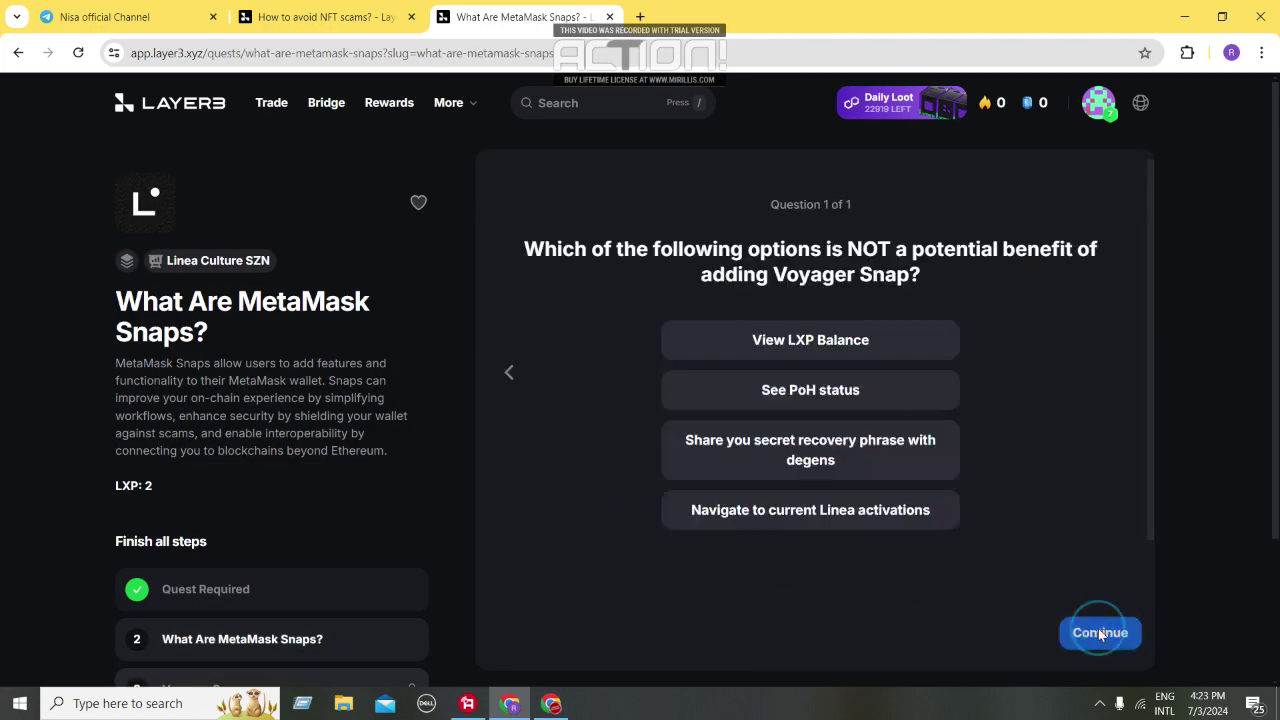
{"action": "left_click", "coordinate": [836, 462]}
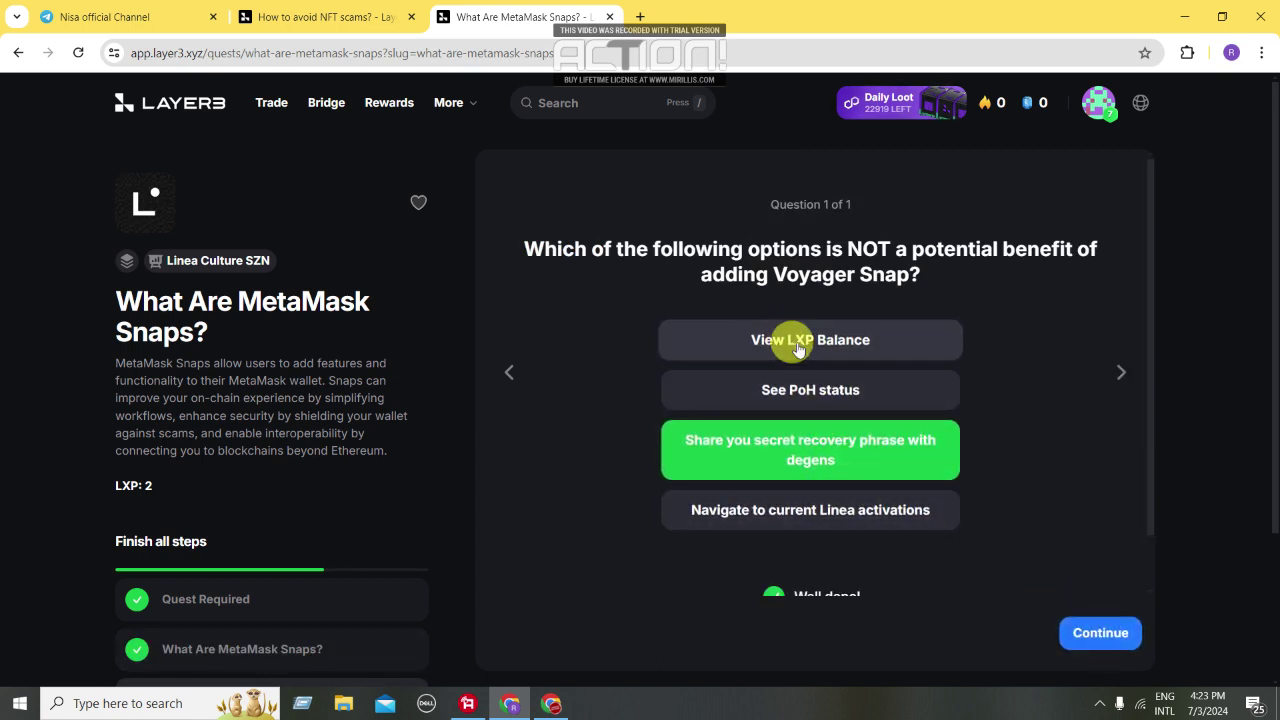
{"action": "left_click", "coordinate": [1121, 647]}
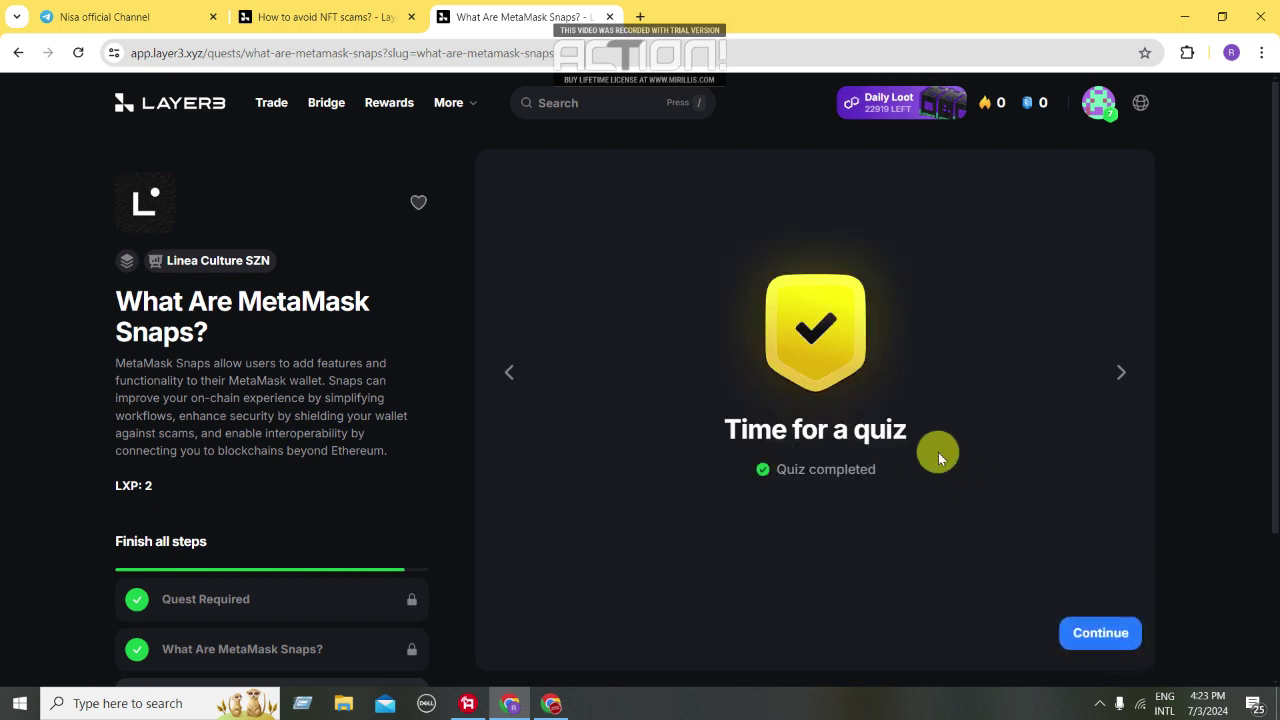
Continue past the quest-completed summary to the suggested W1: OctoMos quest
{"action": "scroll", "coordinate": [372, 448], "scroll_direction": "down", "scroll_amount": 2}
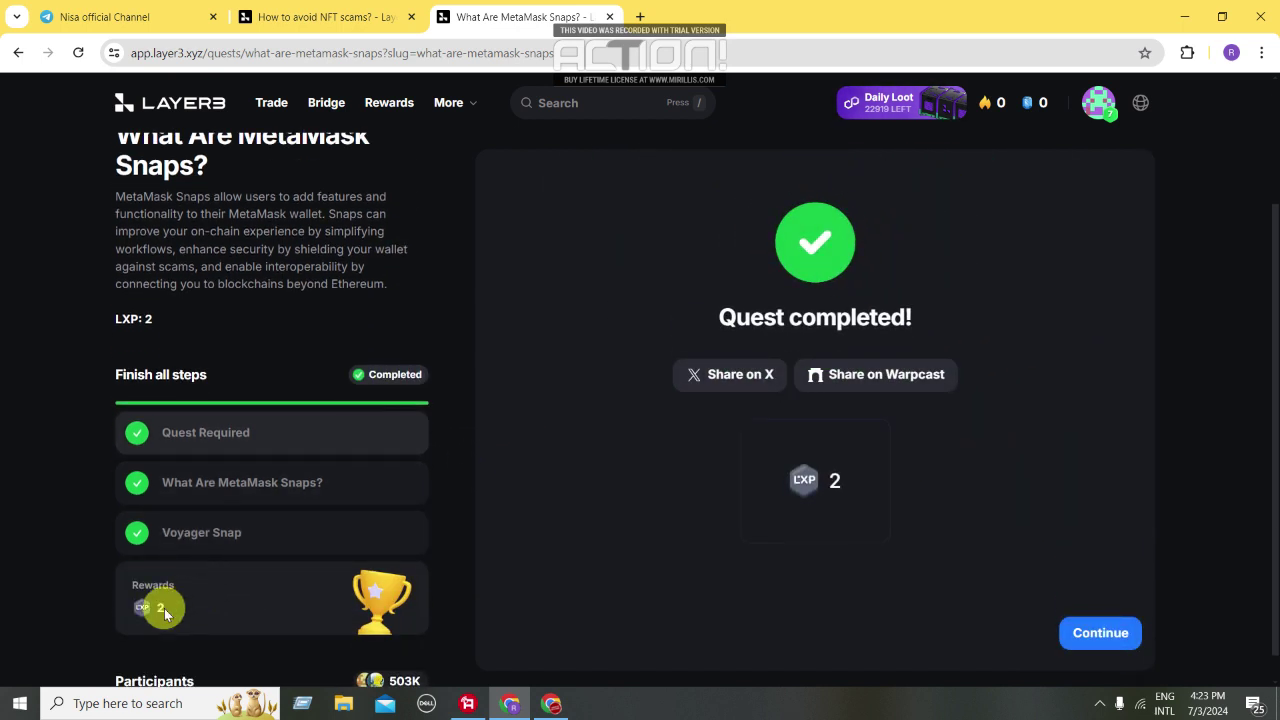
{"action": "left_click", "coordinate": [1104, 634]}
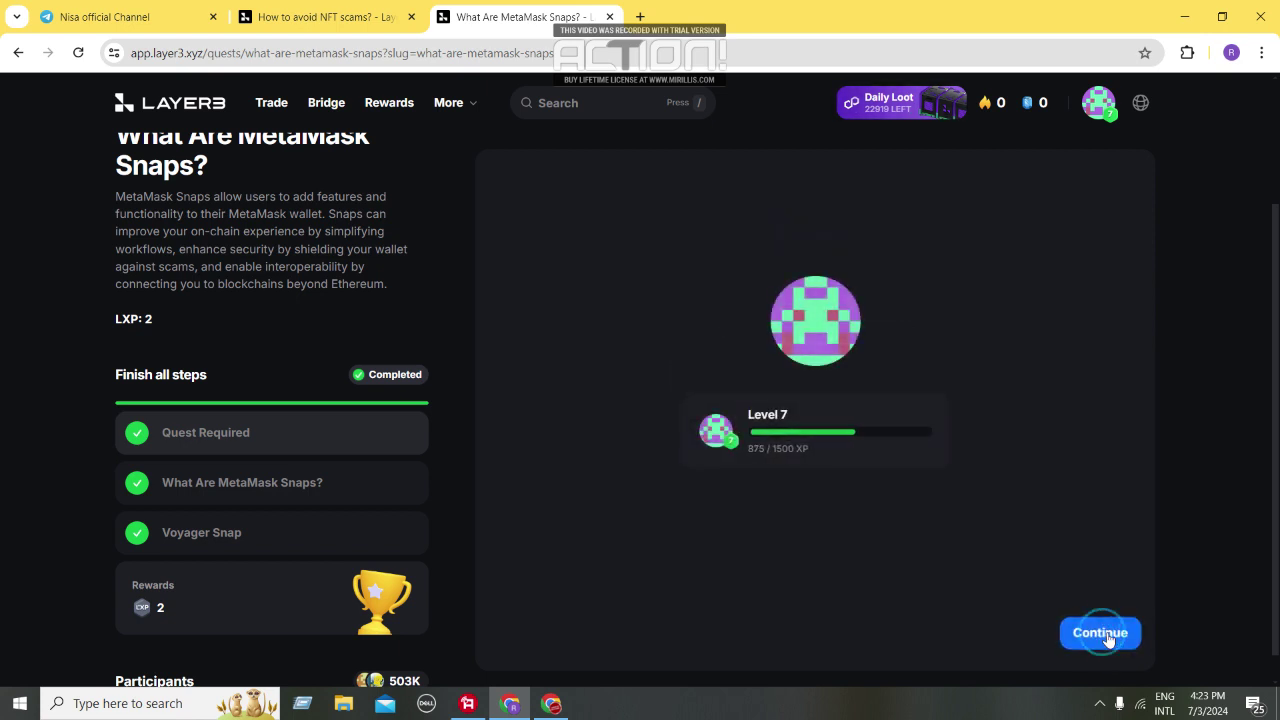
{"action": "left_click", "coordinate": [1106, 636]}
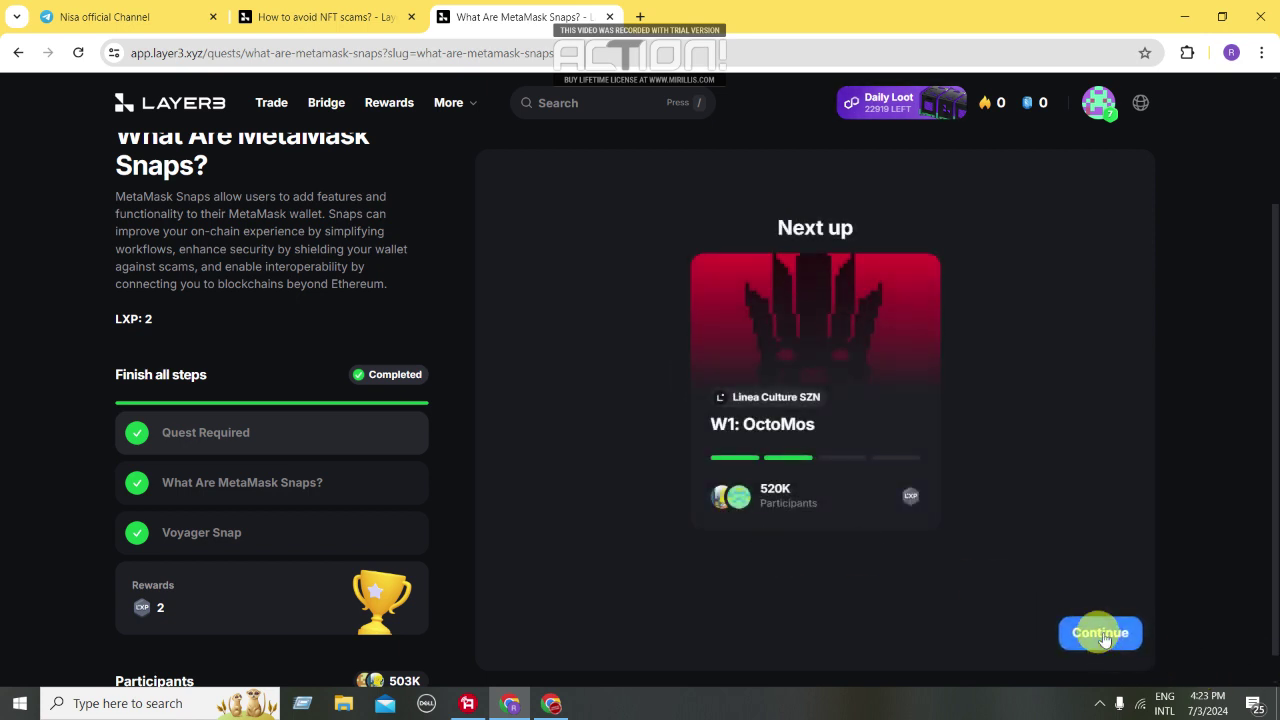
{"action": "left_click", "coordinate": [1101, 634]}
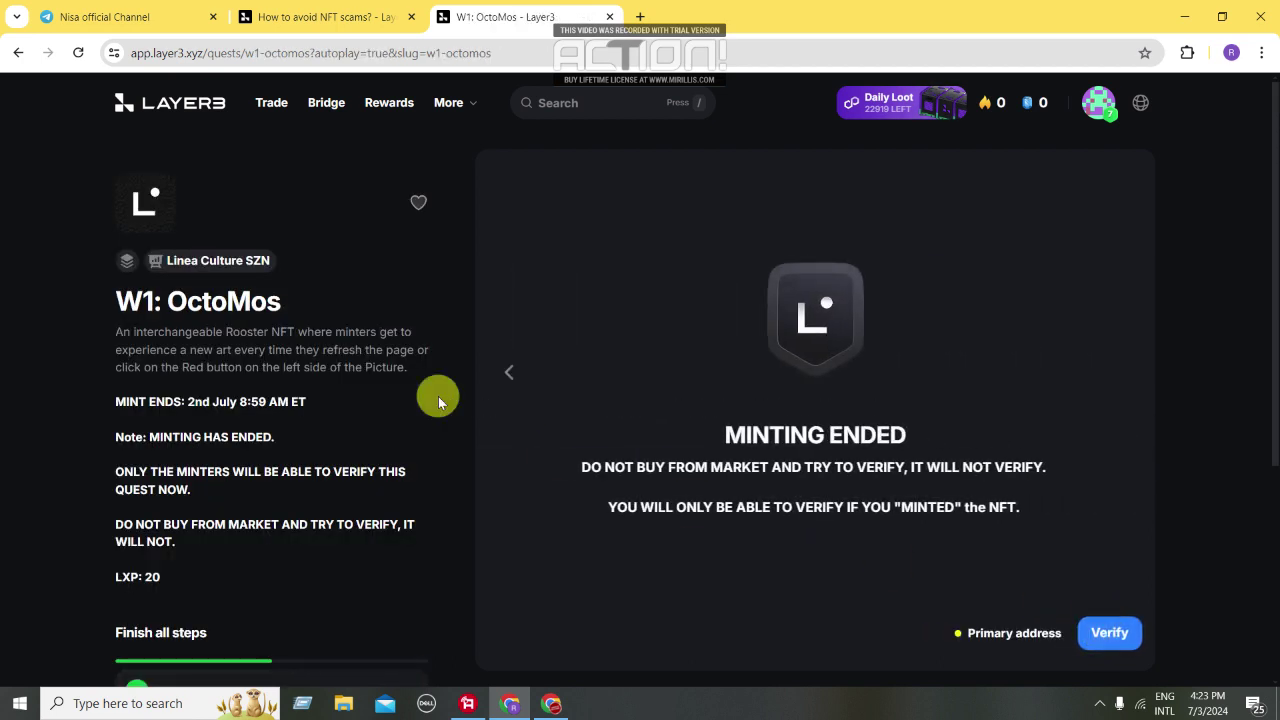
Return to the Layer3 home page and open the Linea Culture SZN community card
{"action": "left_click", "coordinate": [156, 108]}
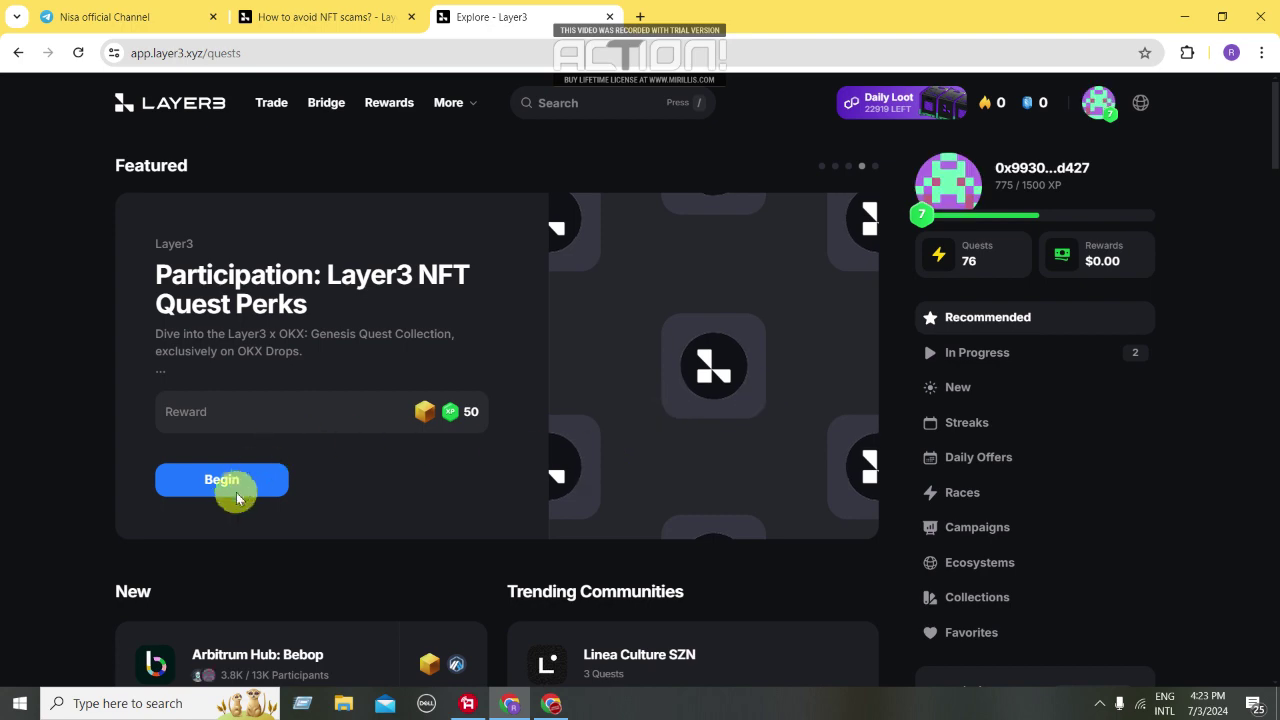
{"action": "scroll", "coordinate": [443, 300], "scroll_direction": "down", "scroll_amount": 3}
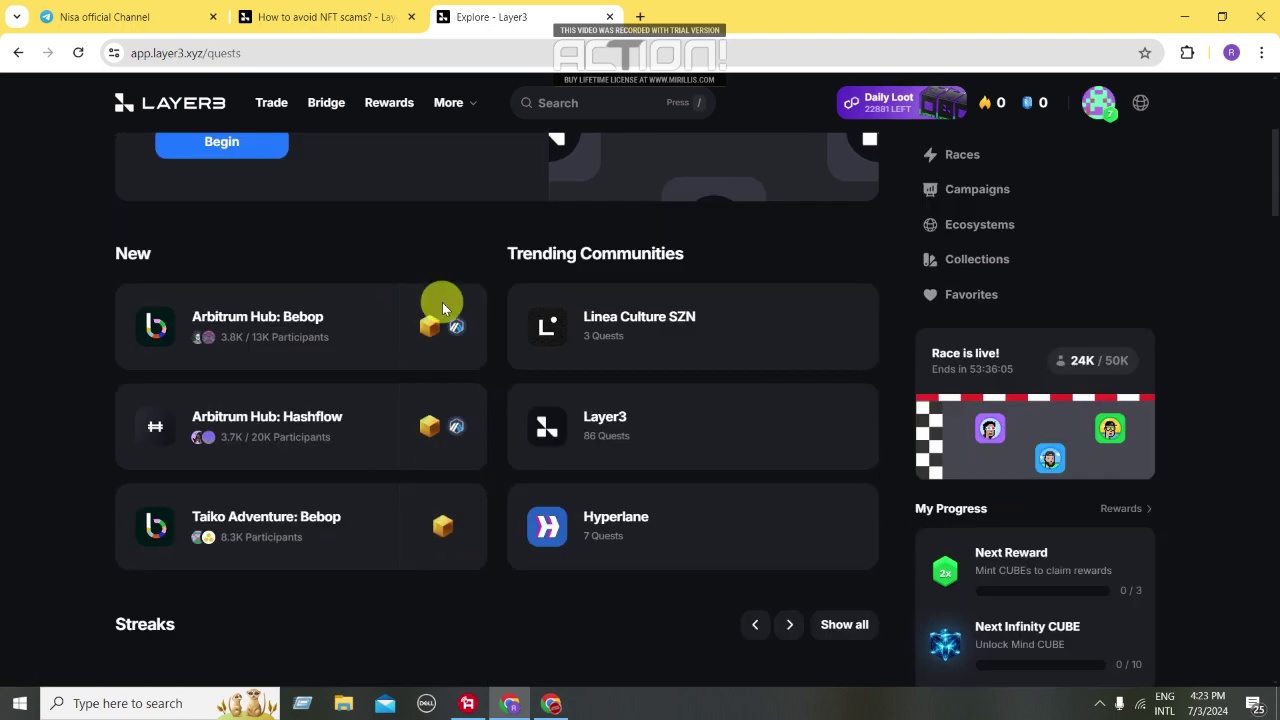
{"action": "scroll", "coordinate": [447, 330], "scroll_direction": "up", "scroll_amount": 1}
{"action": "left_click", "coordinate": [660, 428]}
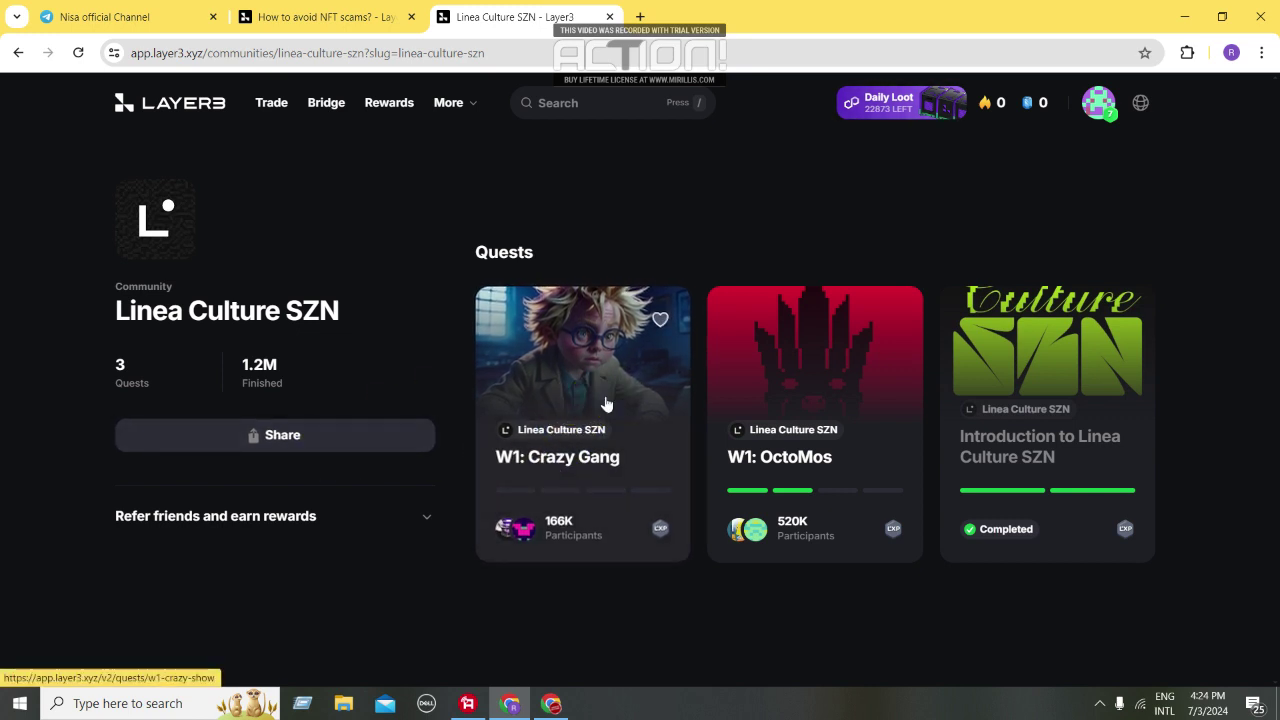
Open W1: Crazy Gang, advance to Mint on Clutch AI, and launch Clutch AI in a new tab
{"action": "left_click", "coordinate": [605, 403]}
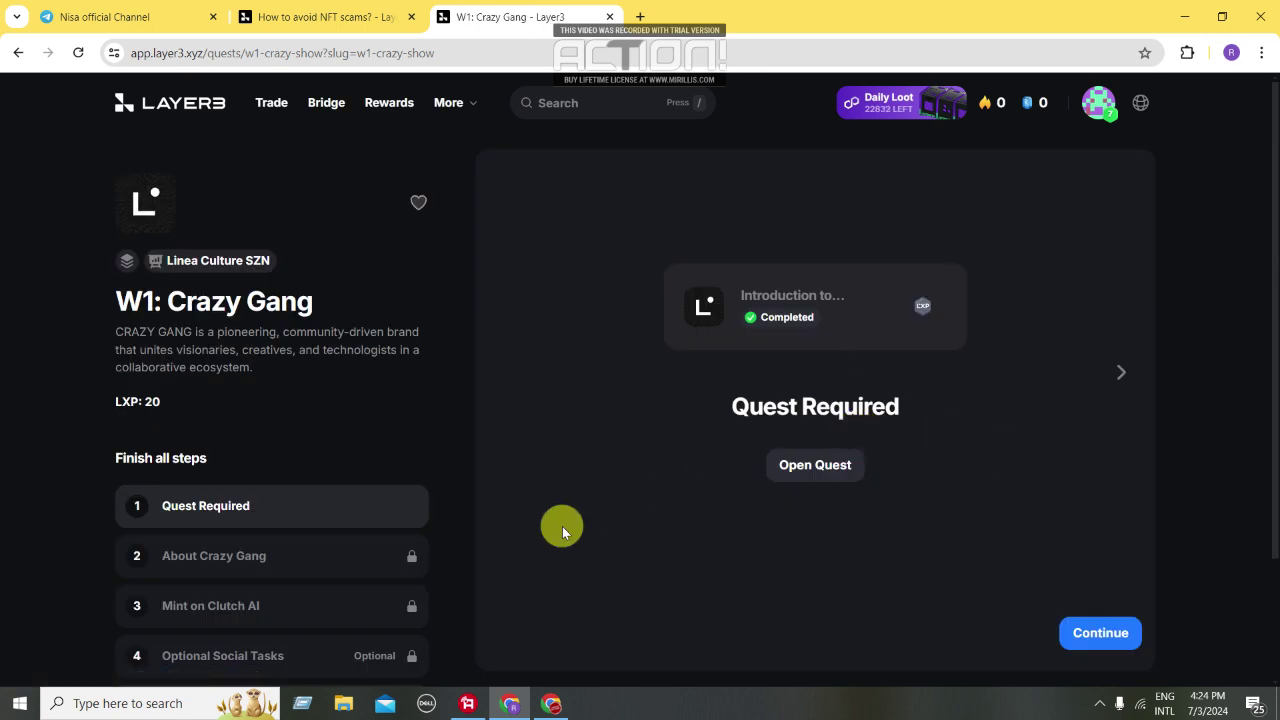
{"action": "scroll", "coordinate": [412, 535], "scroll_direction": "down", "scroll_amount": 2}
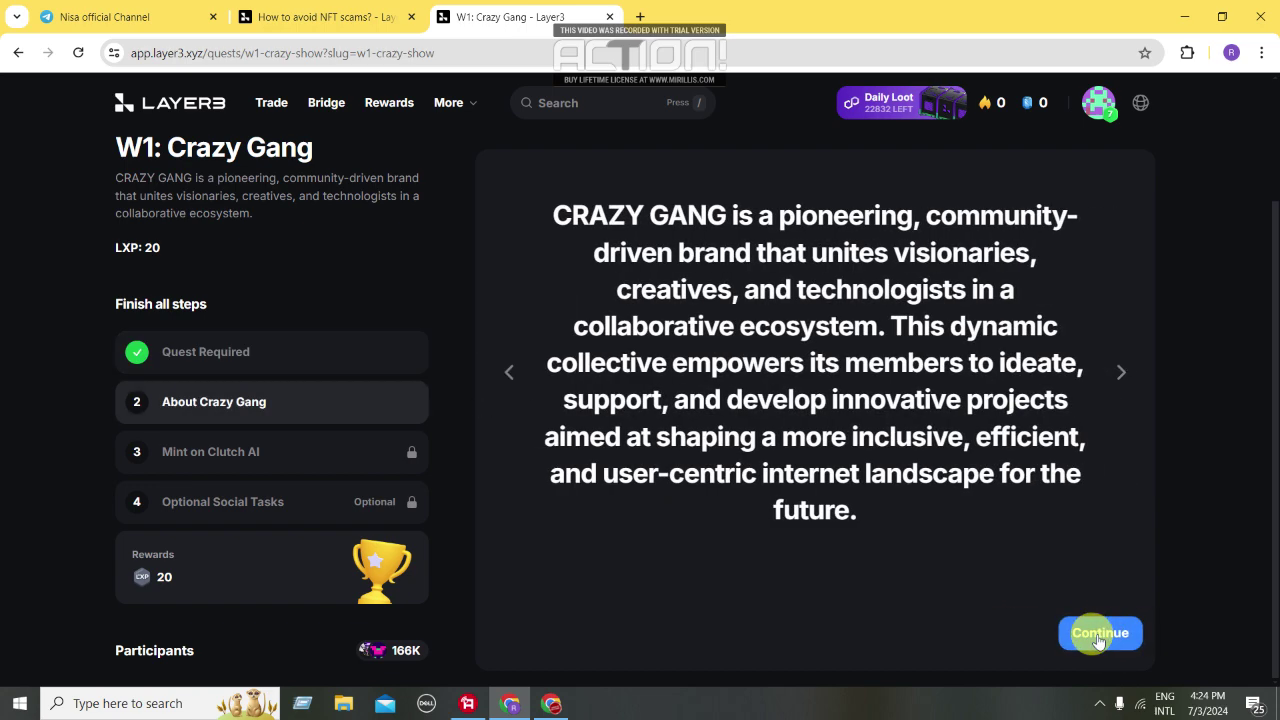
{"action": "left_click", "coordinate": [1099, 634]}
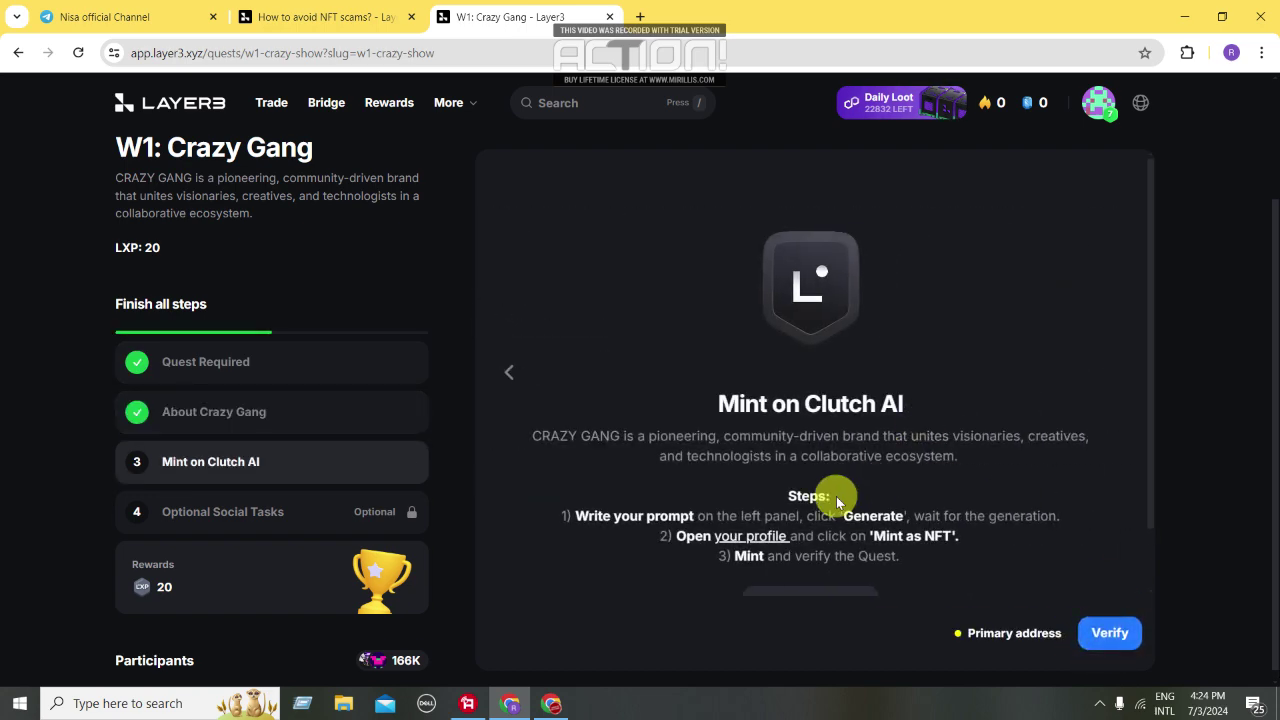
{"action": "scroll", "coordinate": [897, 432], "scroll_direction": "down", "scroll_amount": 1}
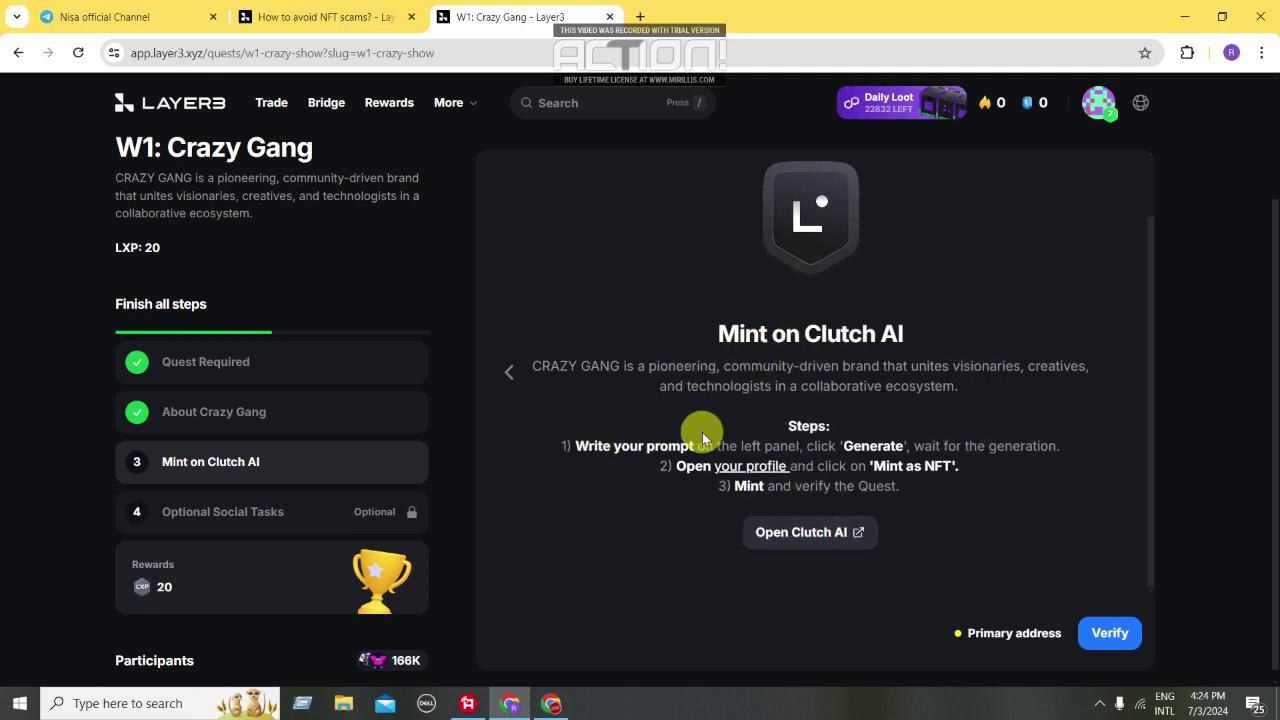
{"action": "left_click", "coordinate": [850, 531]}
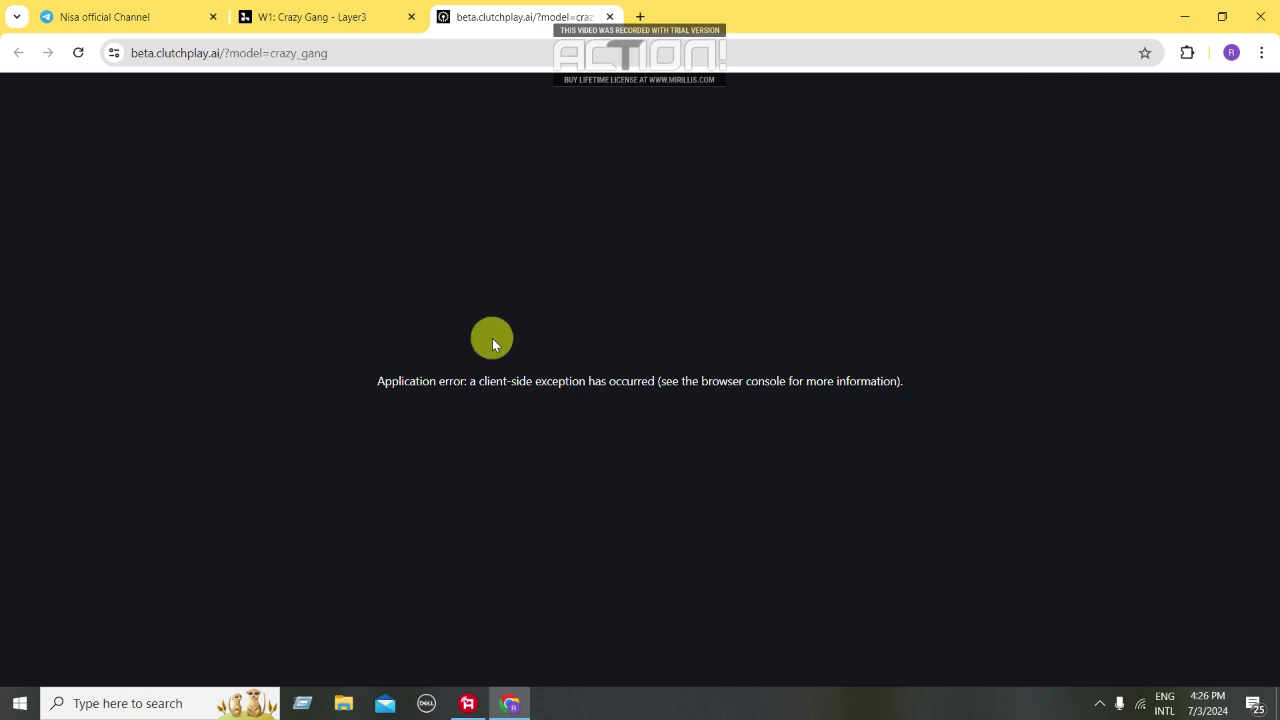
Reload the errored Clutch AI page, skip the two tour tips, and bring up Connect a Wallet
{"action": "left_click", "coordinate": [79, 54]}
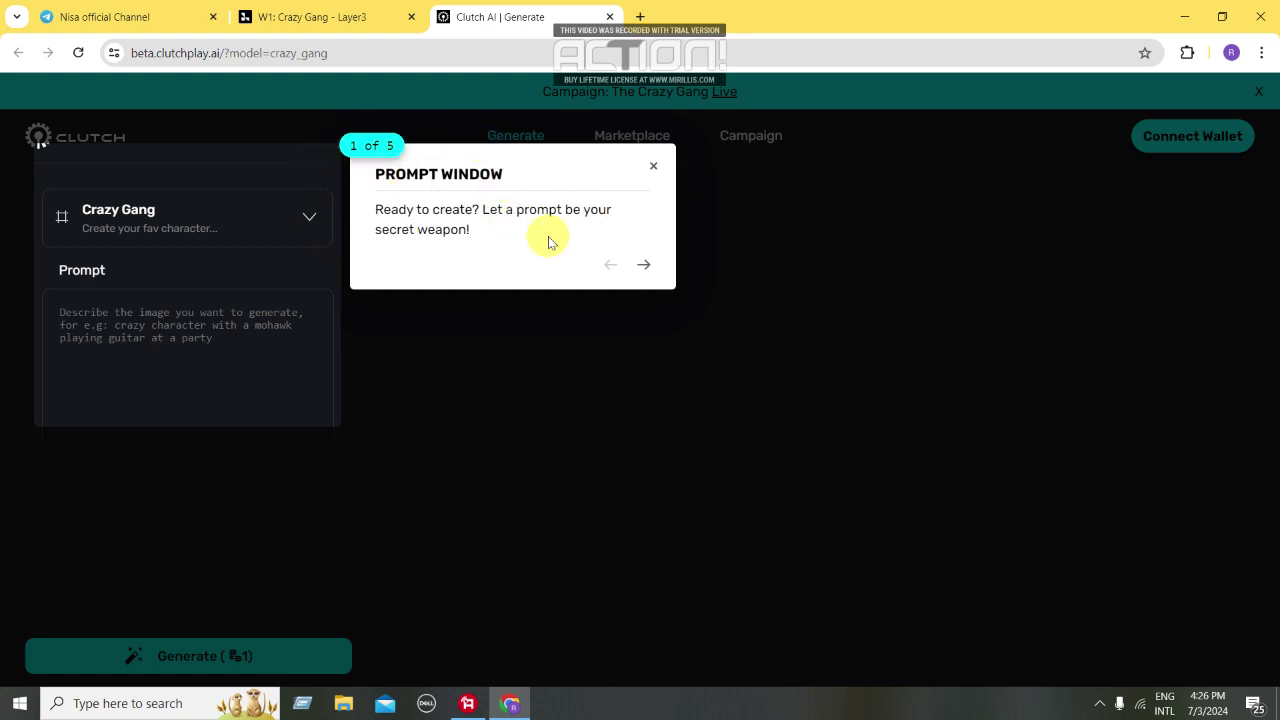
{"action": "left_click", "coordinate": [643, 264]}
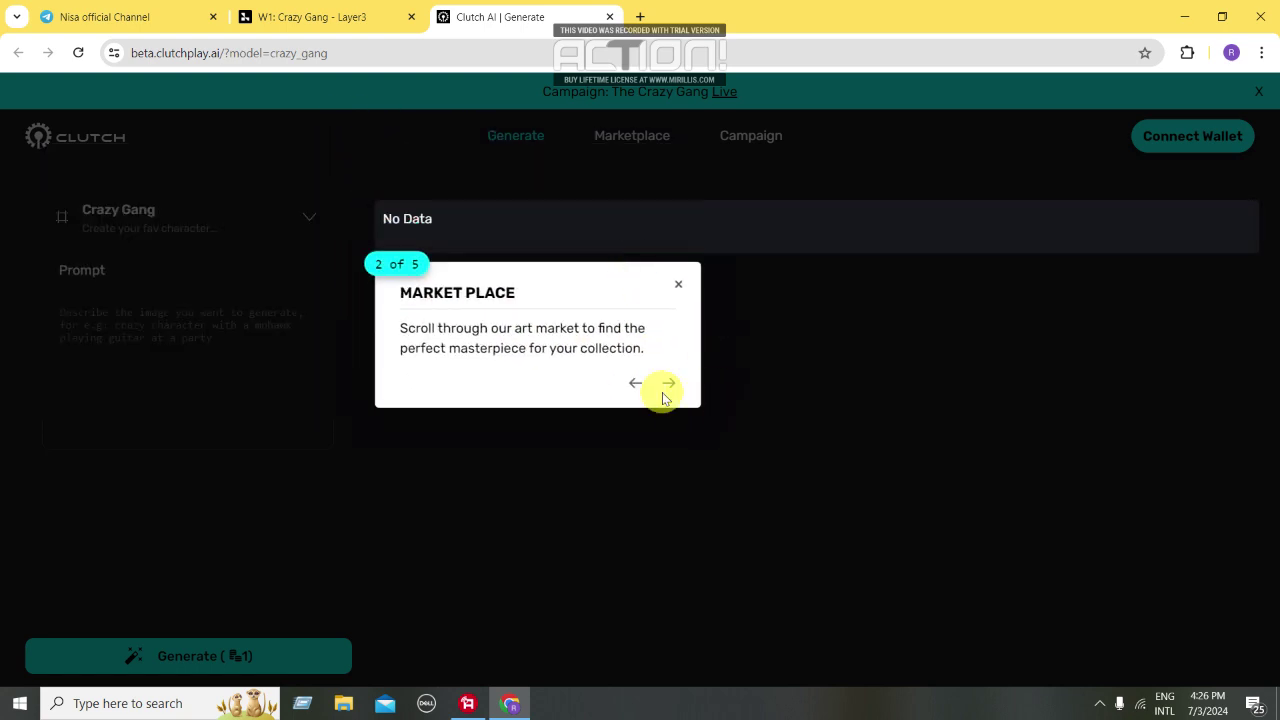
{"action": "left_click", "coordinate": [666, 386]}
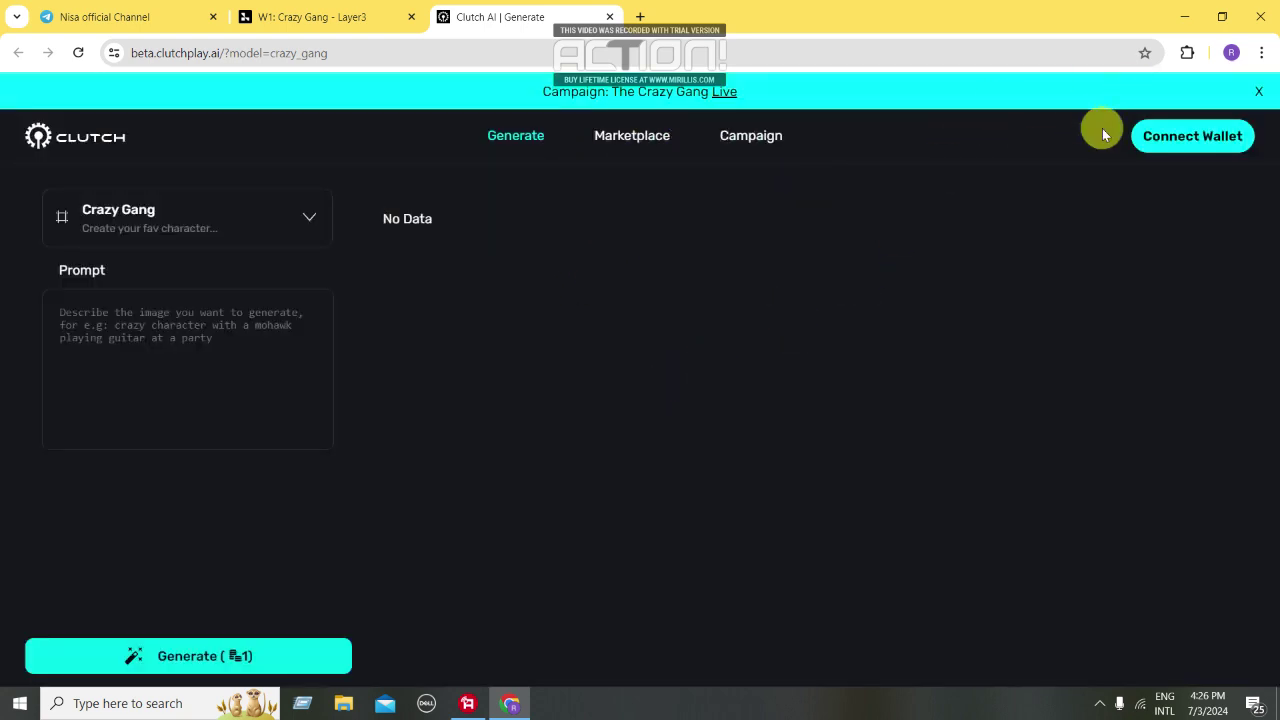
{"action": "left_click", "coordinate": [1180, 130]}
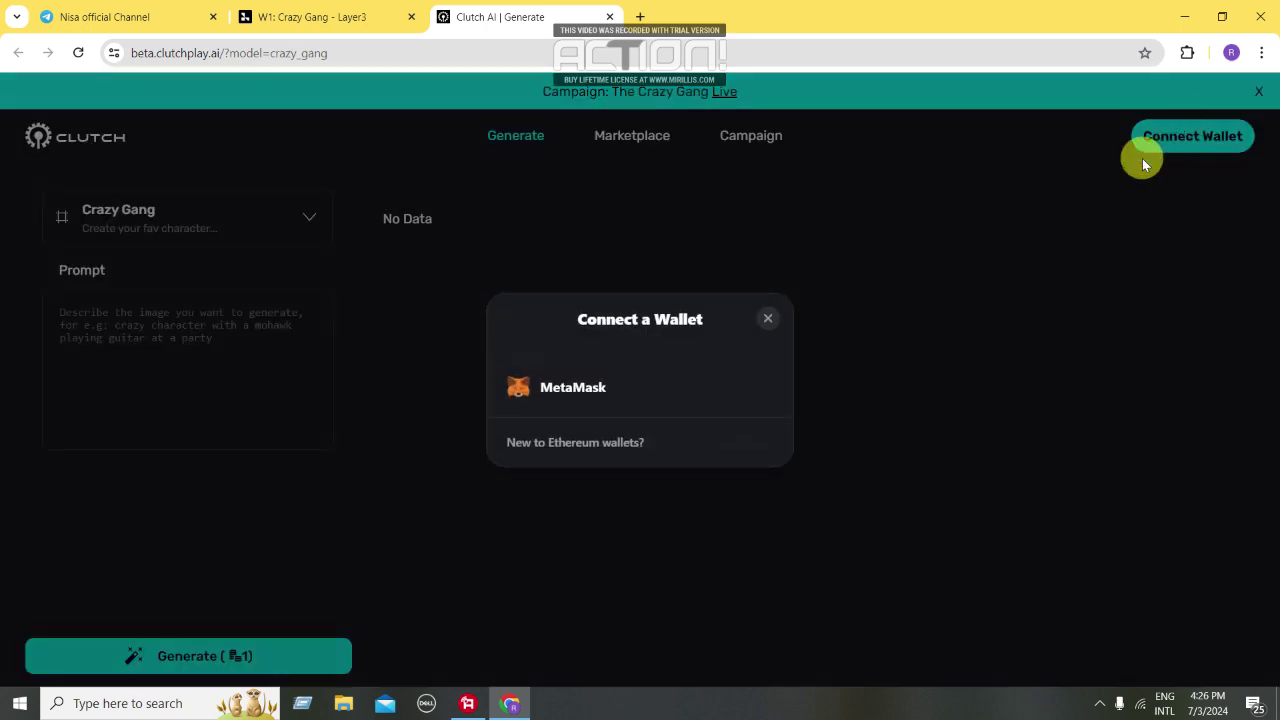
Connect the first MetaMask account to Clutch and approve switching to Linea Mainnet
{"action": "left_click", "coordinate": [630, 380]}
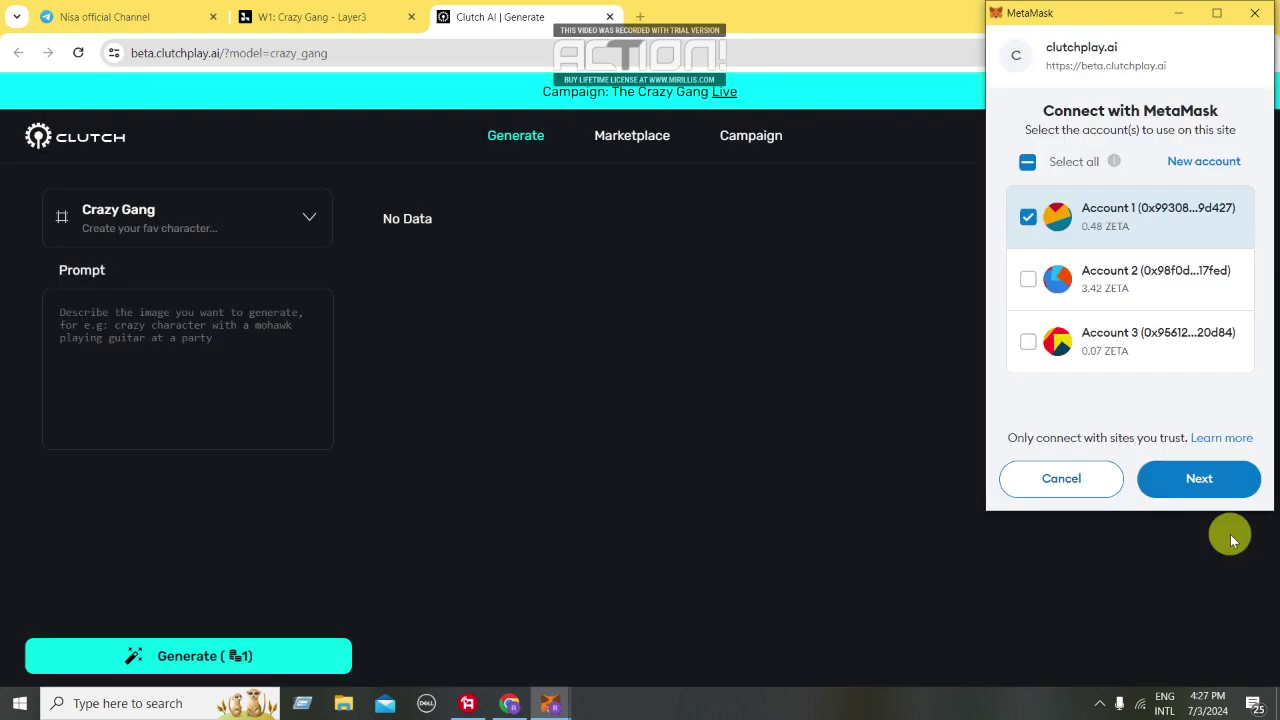
{"action": "left_click", "coordinate": [1197, 478]}
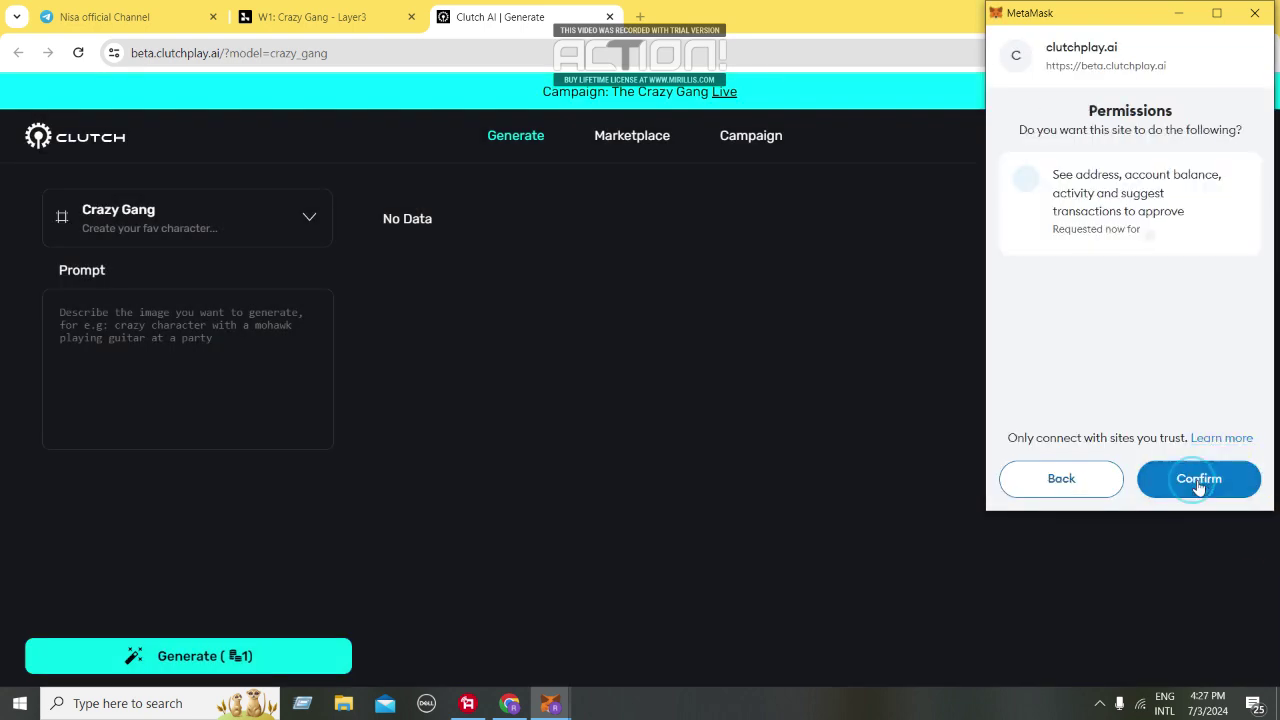
{"action": "left_click", "coordinate": [1199, 479]}
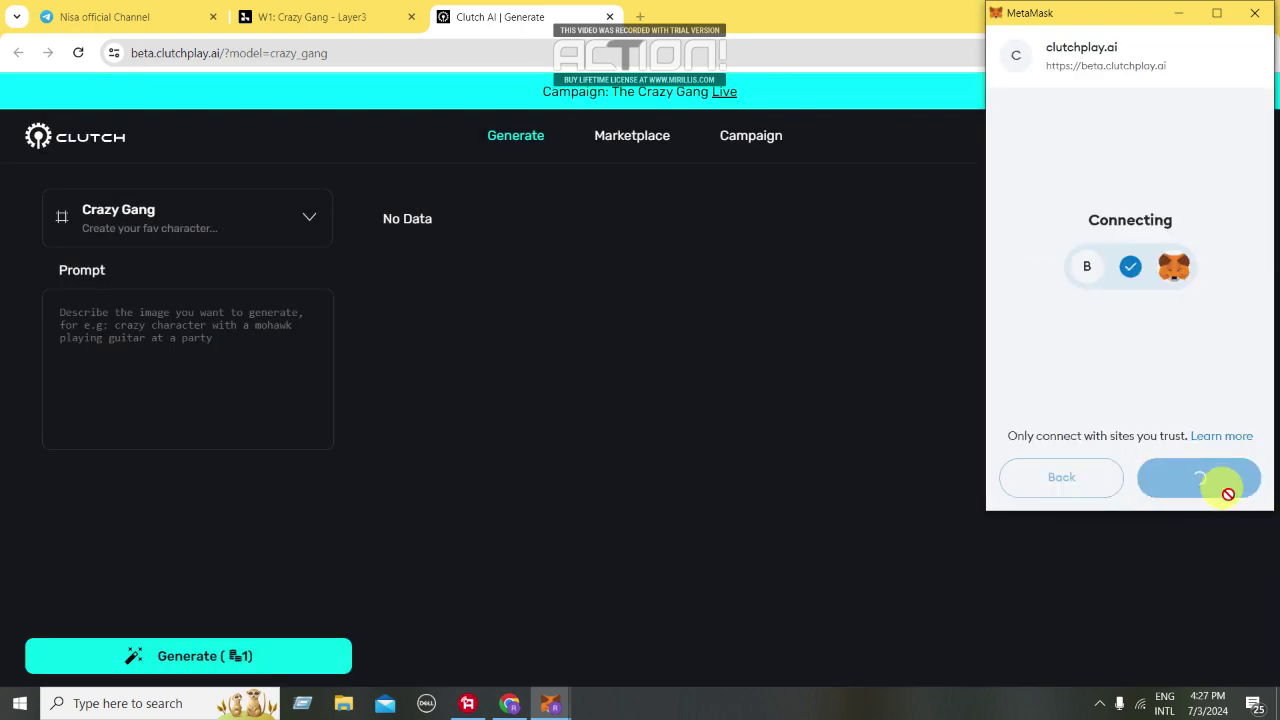
{"action": "left_click", "coordinate": [1228, 480]}
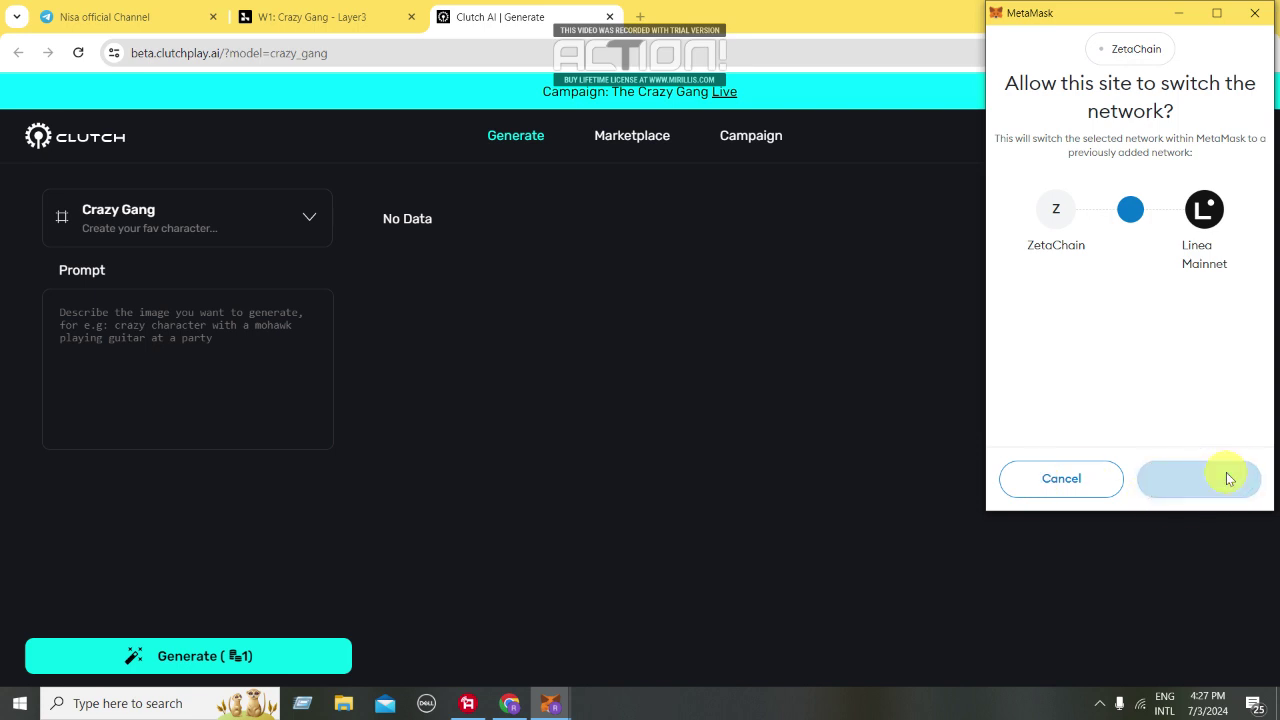
{"action": "left_click", "coordinate": [1197, 450]}
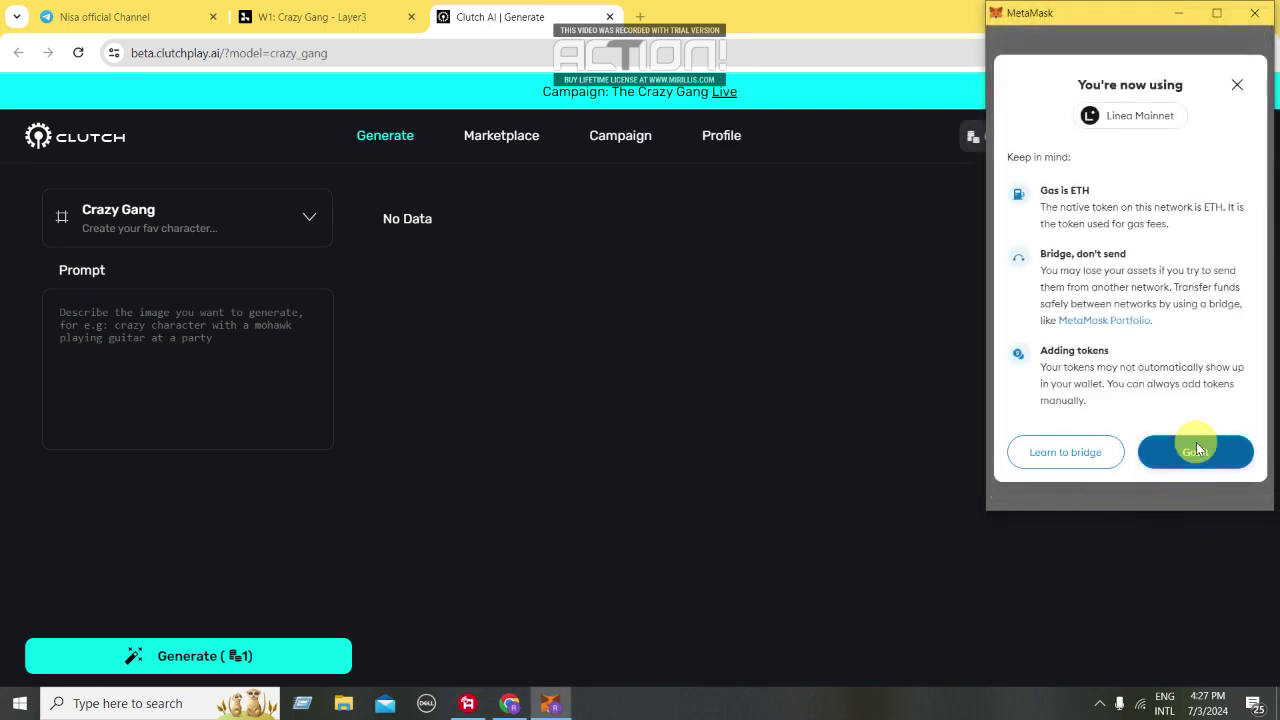
Unlock MetaMask by entering the wallet password
{"action": "left_click", "coordinate": [1050, 290]}
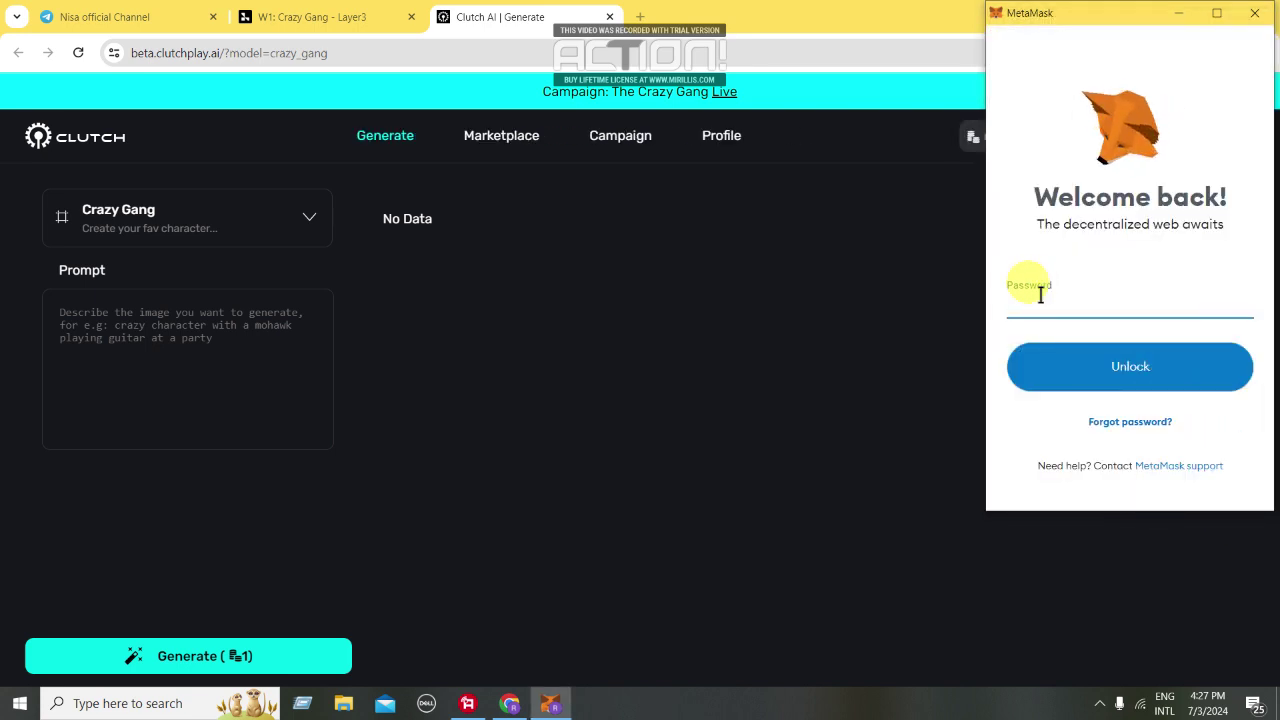
{"action": "type", "text": "1"}
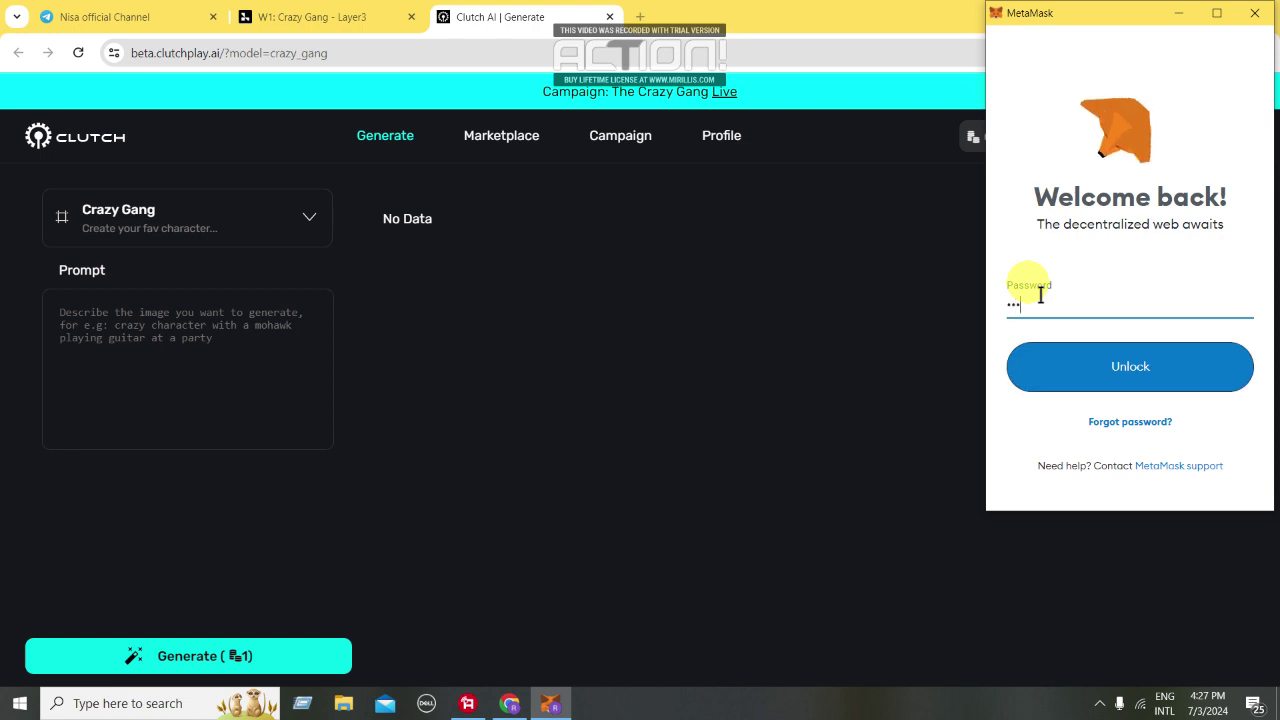
{"action": "type", "text": "234567890"}
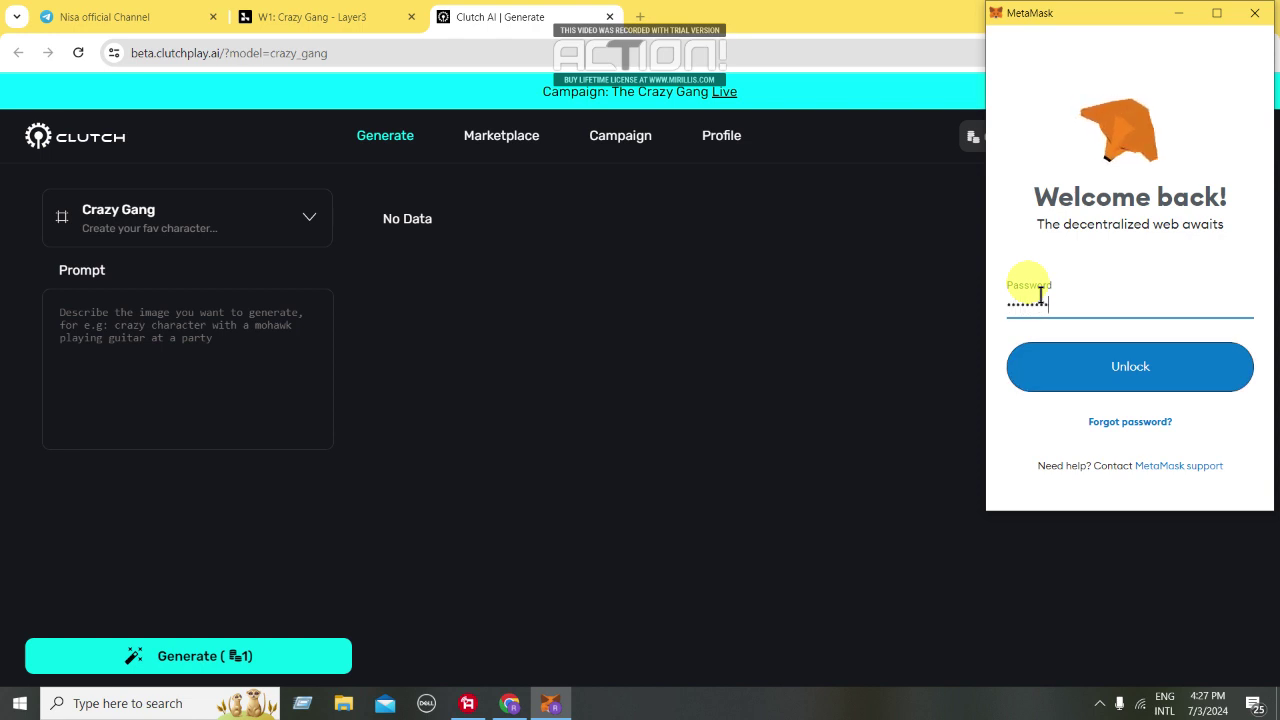
{"action": "key", "text": "Return"}
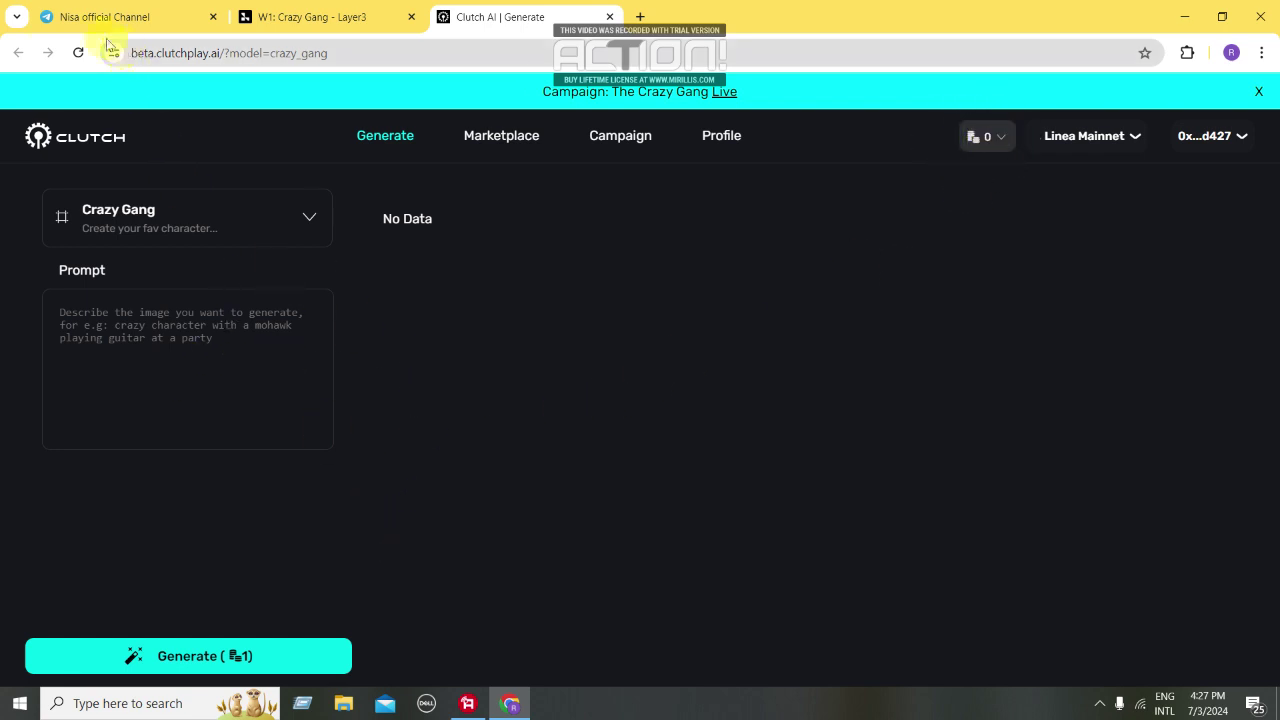
Reload the Clutch AI generate page, enter the prompt 'ni' and generate a Crazy Gang image
{"action": "left_click", "coordinate": [78, 52]}
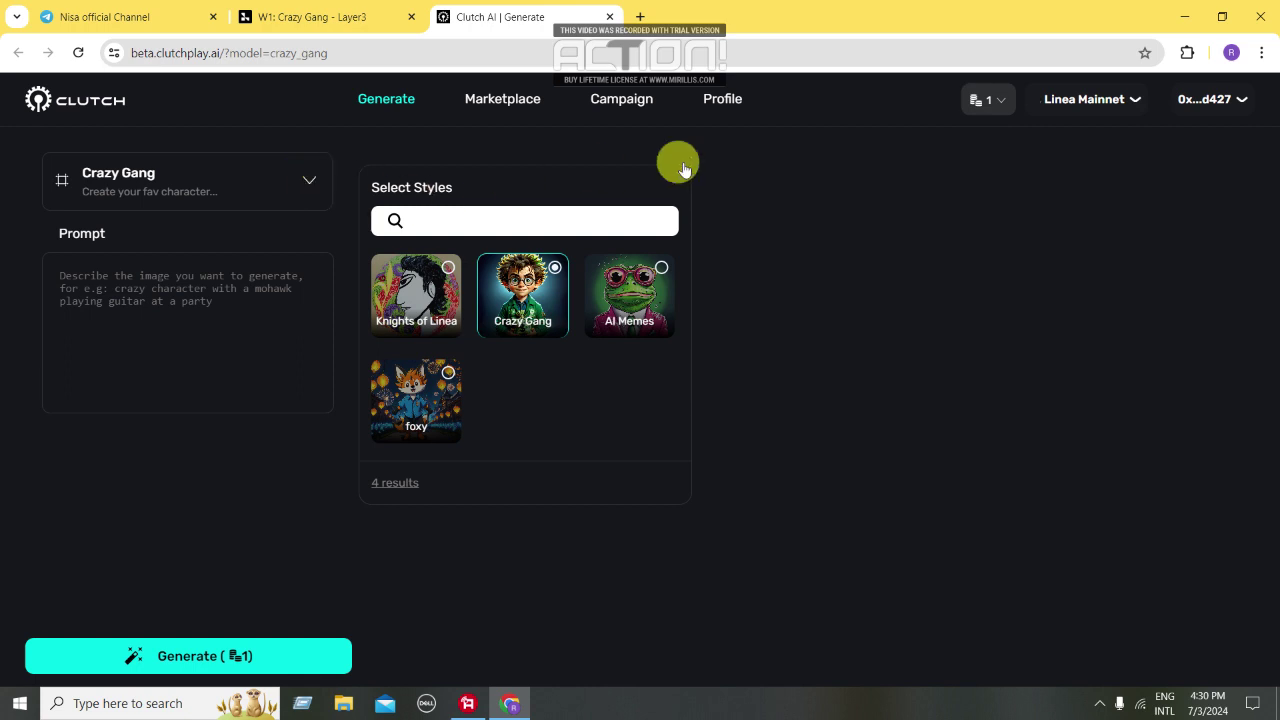
{"action": "left_click", "coordinate": [784, 202]}
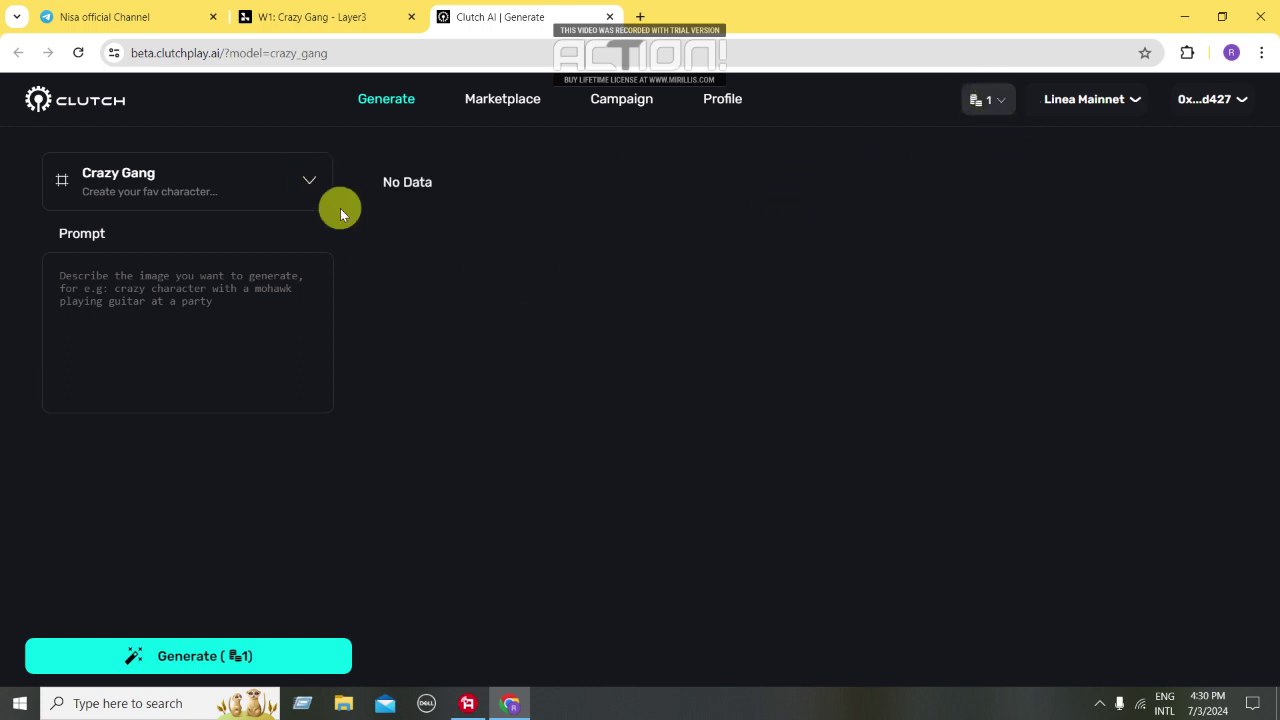
{"action": "left_click", "coordinate": [307, 179]}
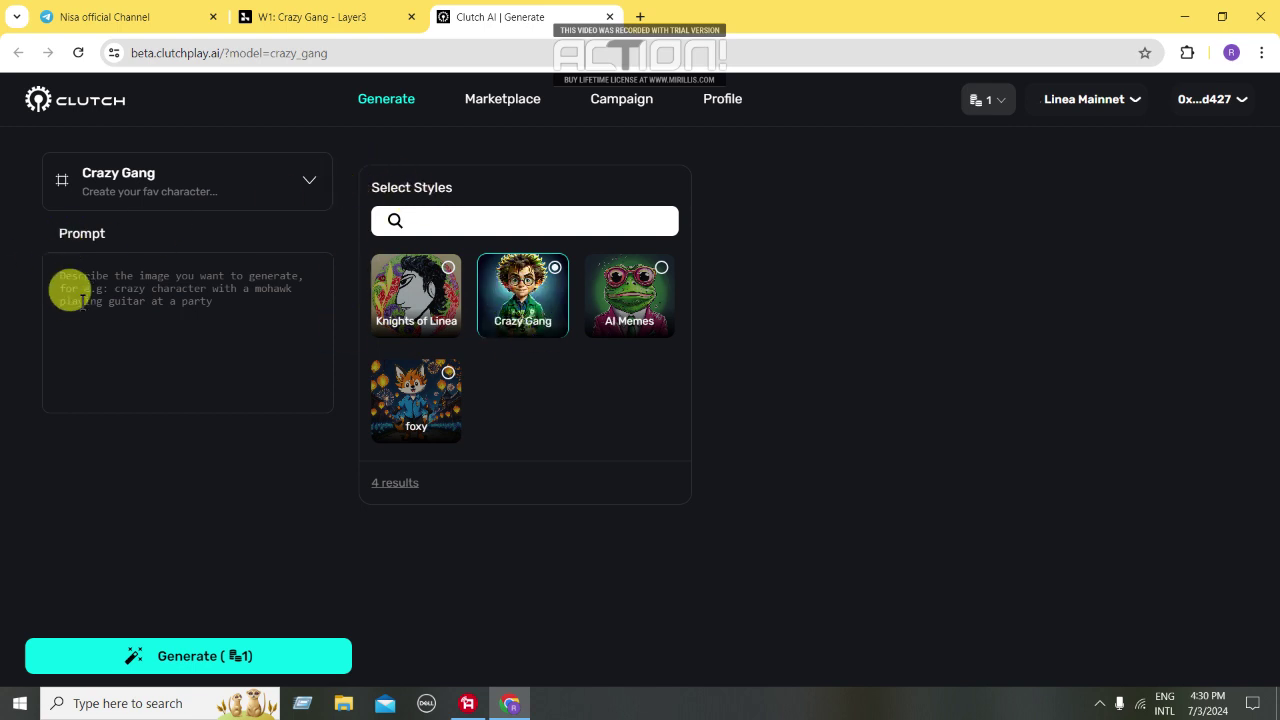
{"action": "left_click", "coordinate": [68, 282]}
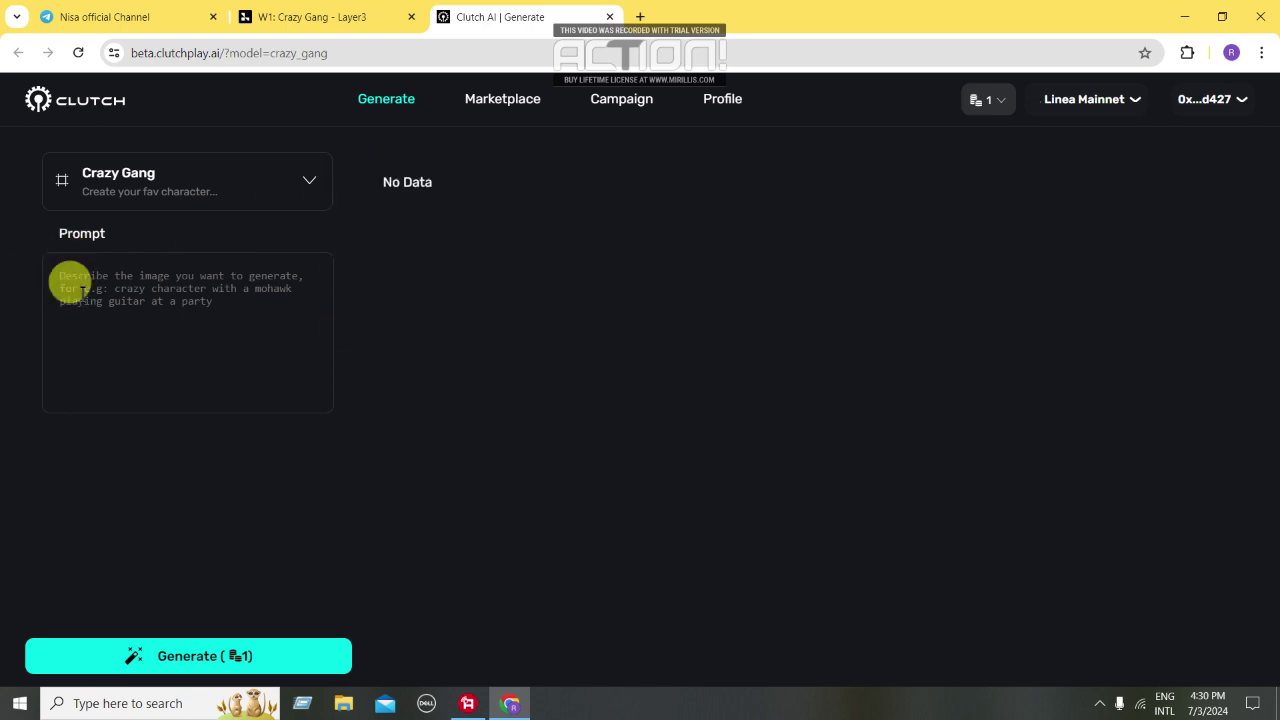
{"action": "type", "text": "nisaofficial7"}
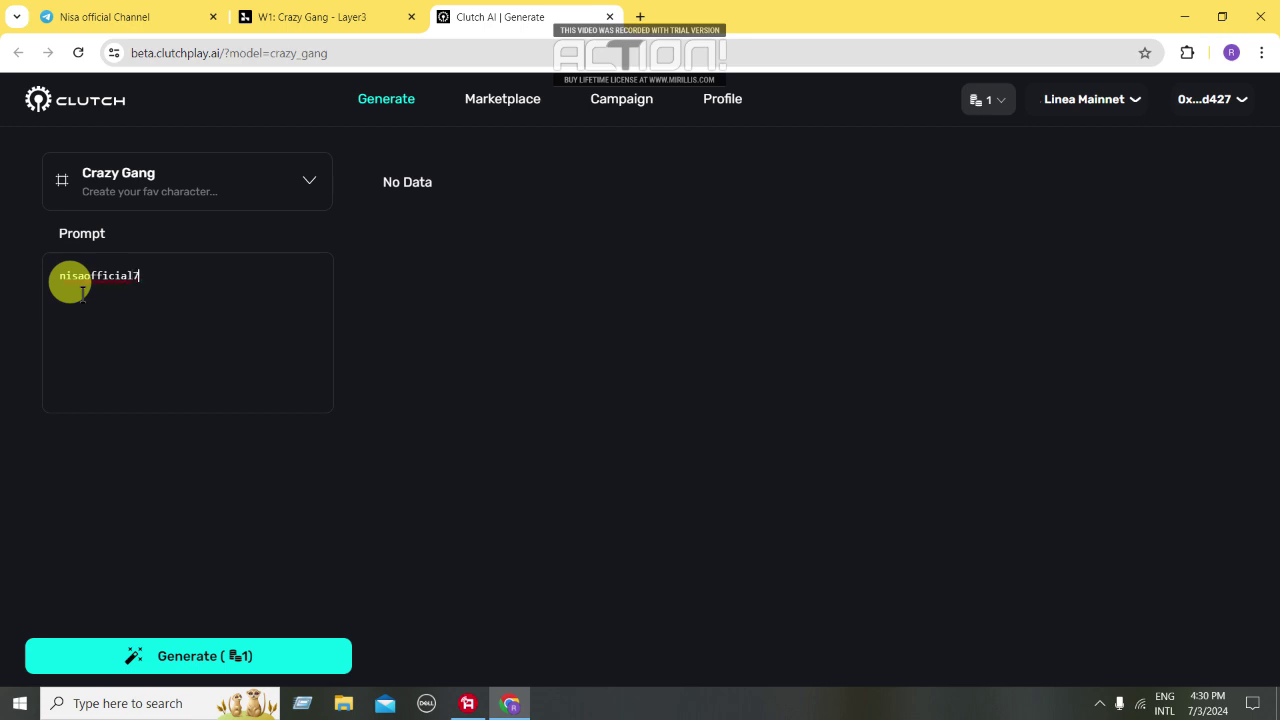
{"action": "left_click", "coordinate": [235, 658]}
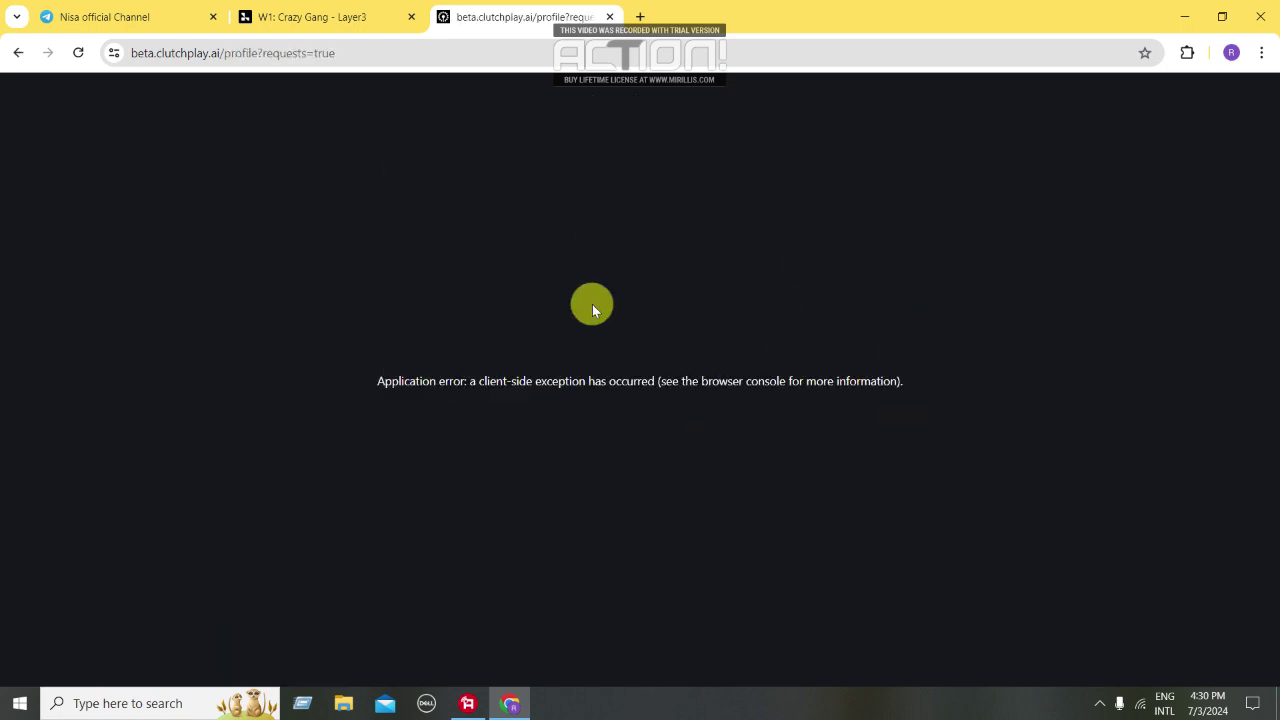
Reload the errored profile page so the My Requests list loads
{"action": "left_click", "coordinate": [78, 52]}
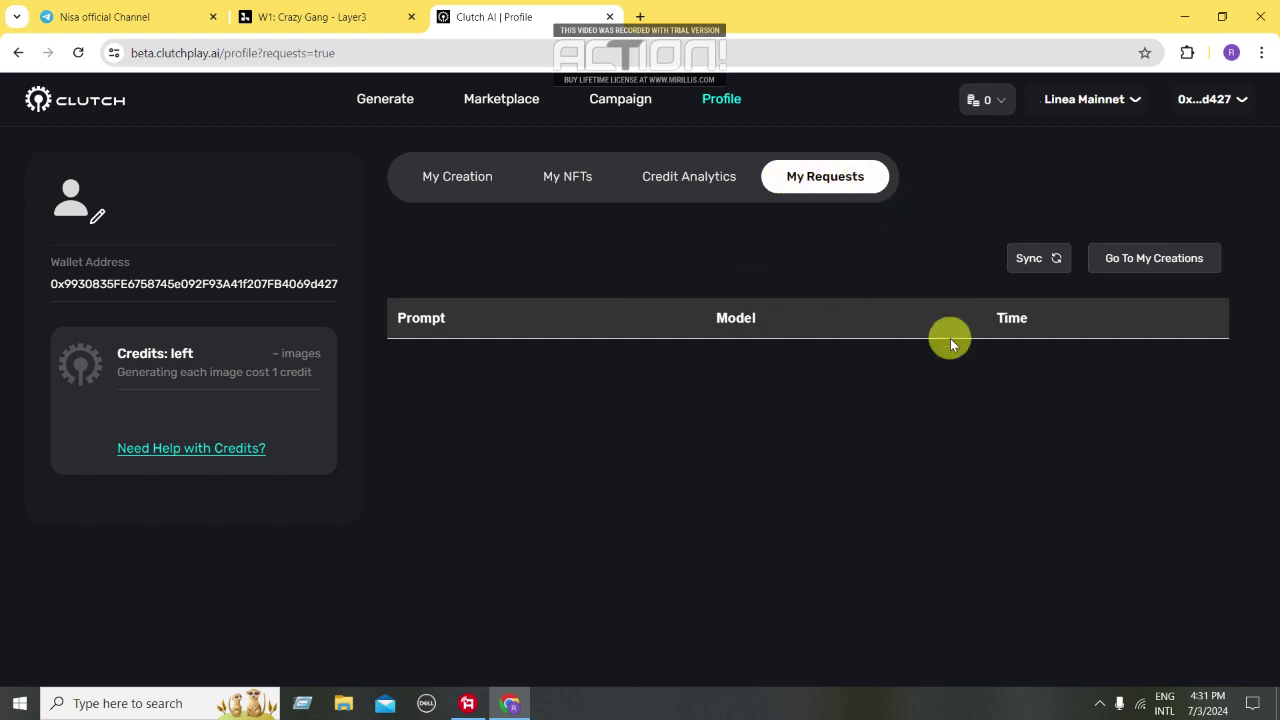
Show the finished wild-haired Crazy Gang portrait card under the My Creation tab
{"action": "left_click", "coordinate": [453, 179]}
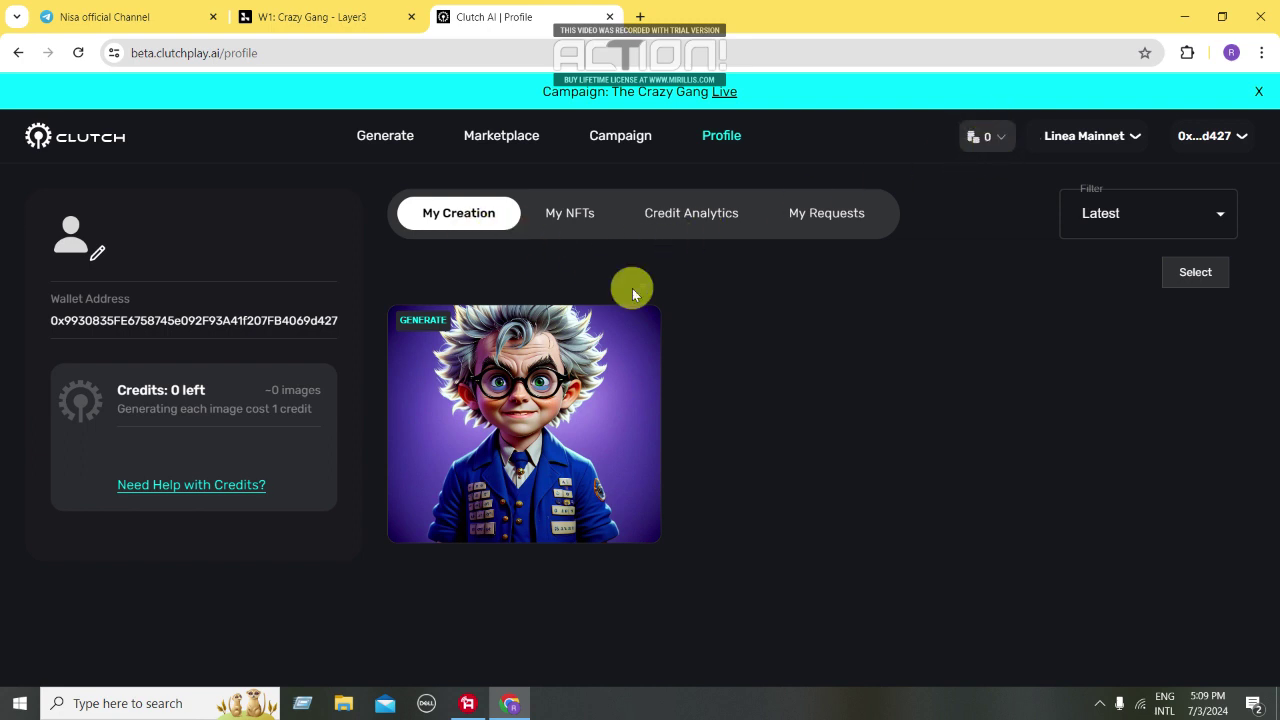
{"action": "mouse_move", "coordinate": [406, 453]}
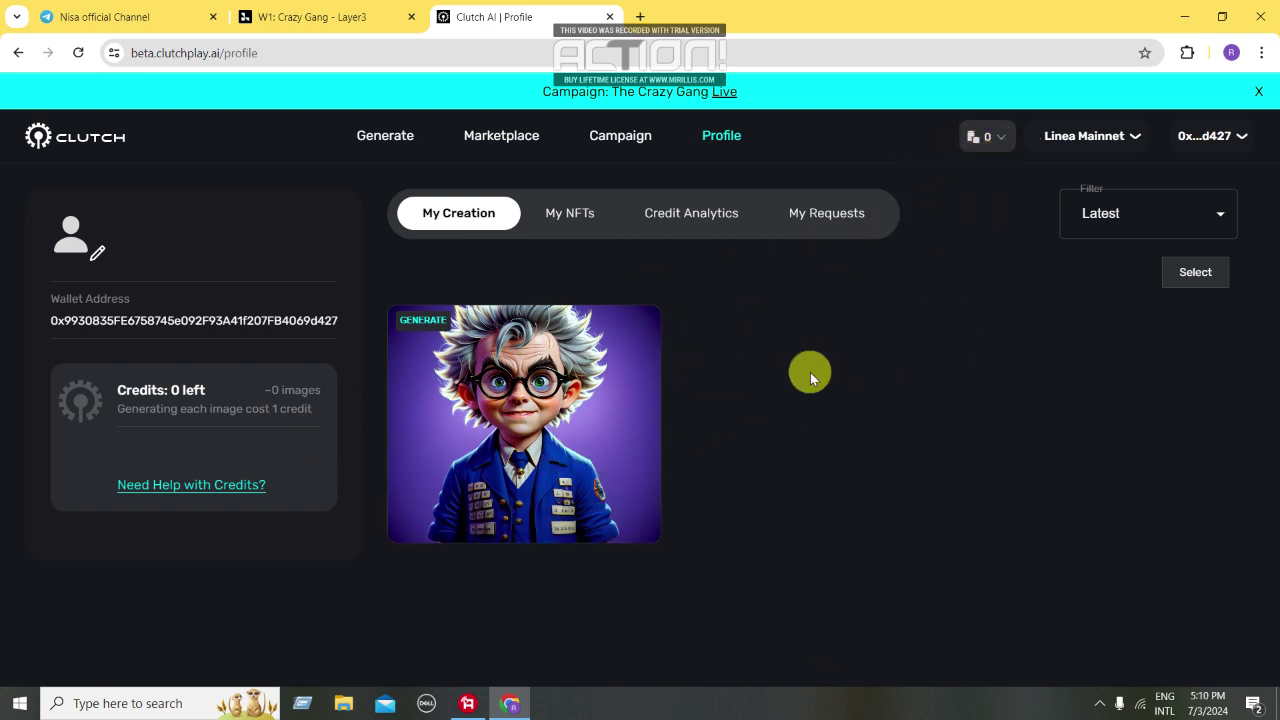
{"action": "mouse_move", "coordinate": [511, 386]}
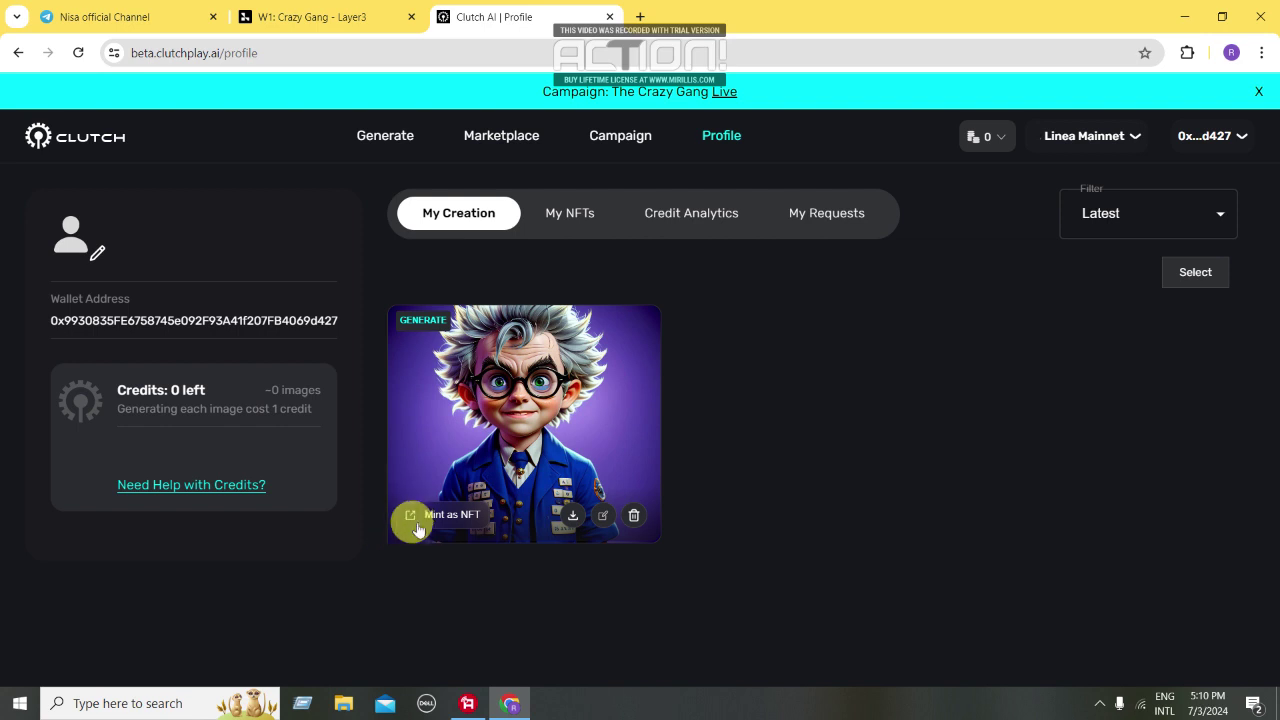
Mint the portrait as an NFT on Linea Mainnet via MetaMask, description 'airdrop', paying 0.00012 ETH
{"action": "left_click", "coordinate": [448, 515]}
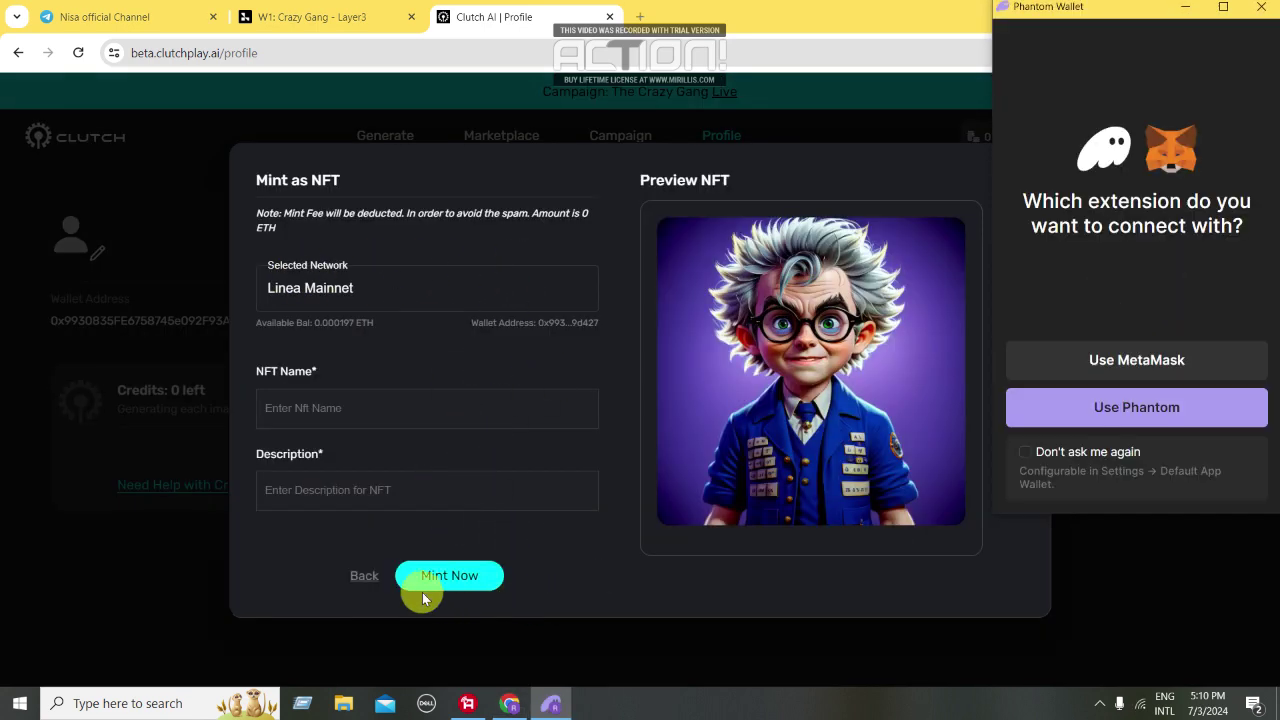
{"action": "left_click", "coordinate": [1127, 358]}
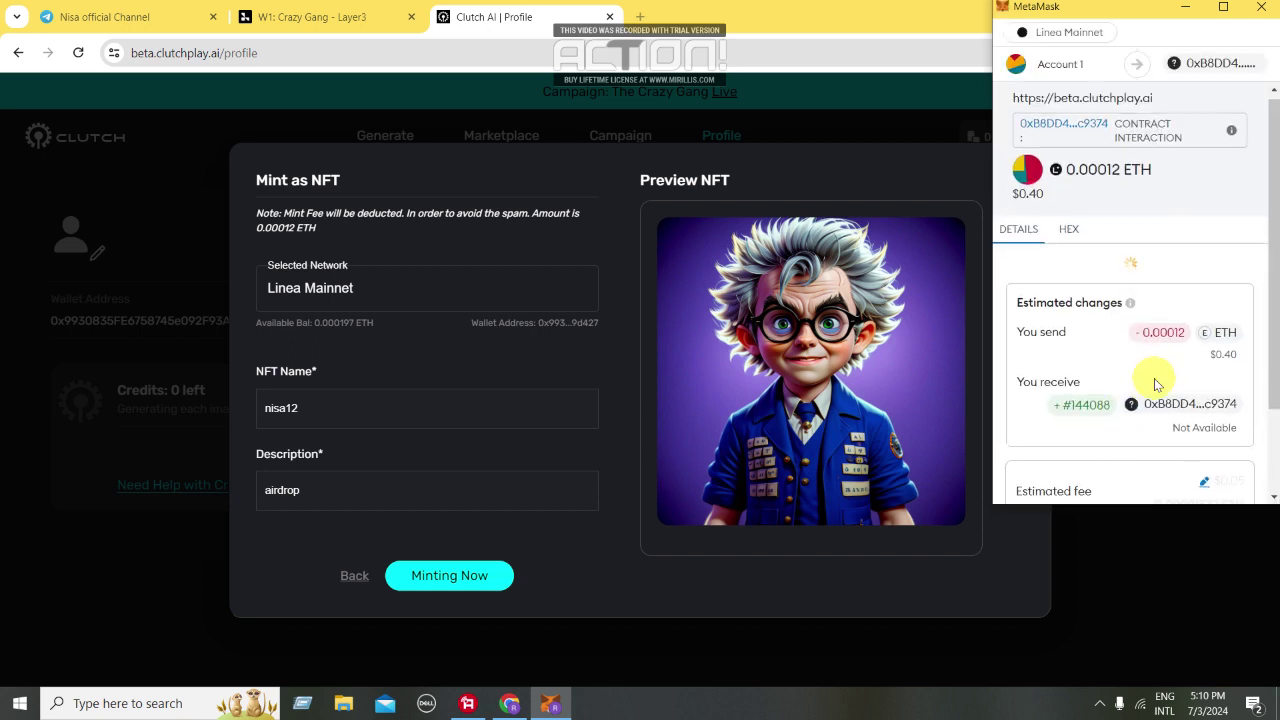
{"action": "scroll", "coordinate": [1155, 385], "scroll_direction": "down", "scroll_amount": 2}
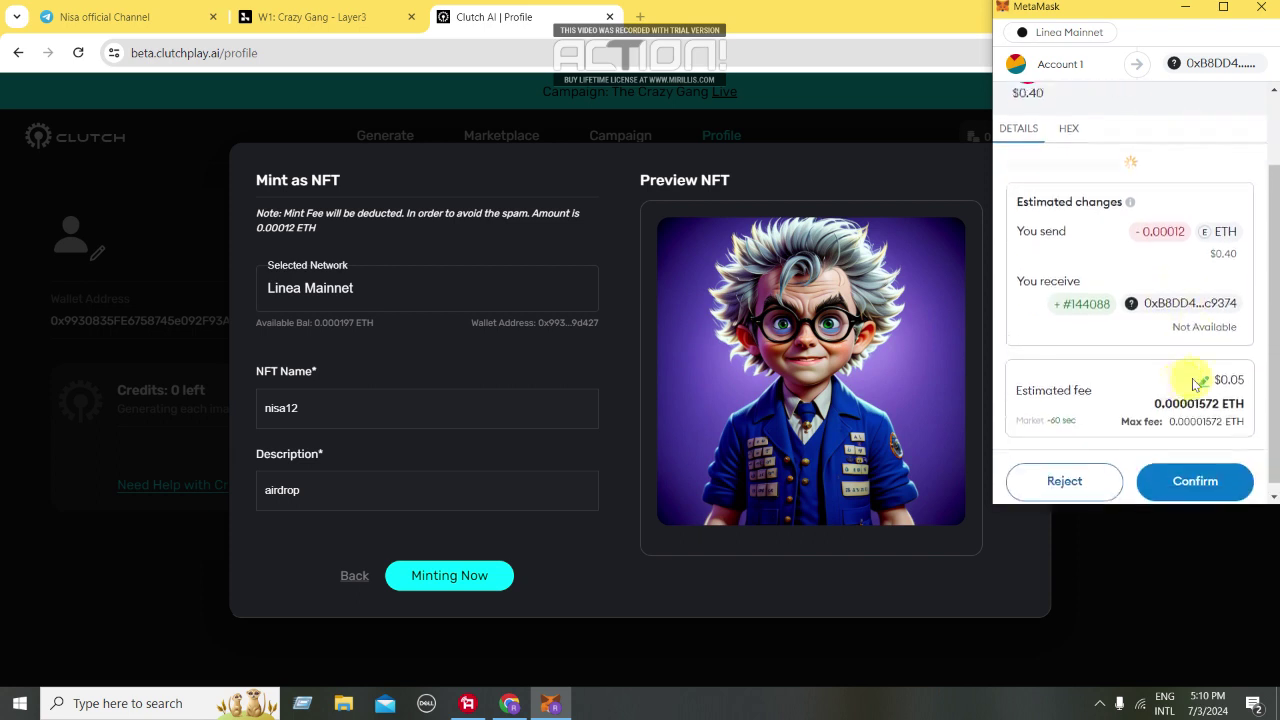
{"action": "left_click", "coordinate": [1200, 474]}
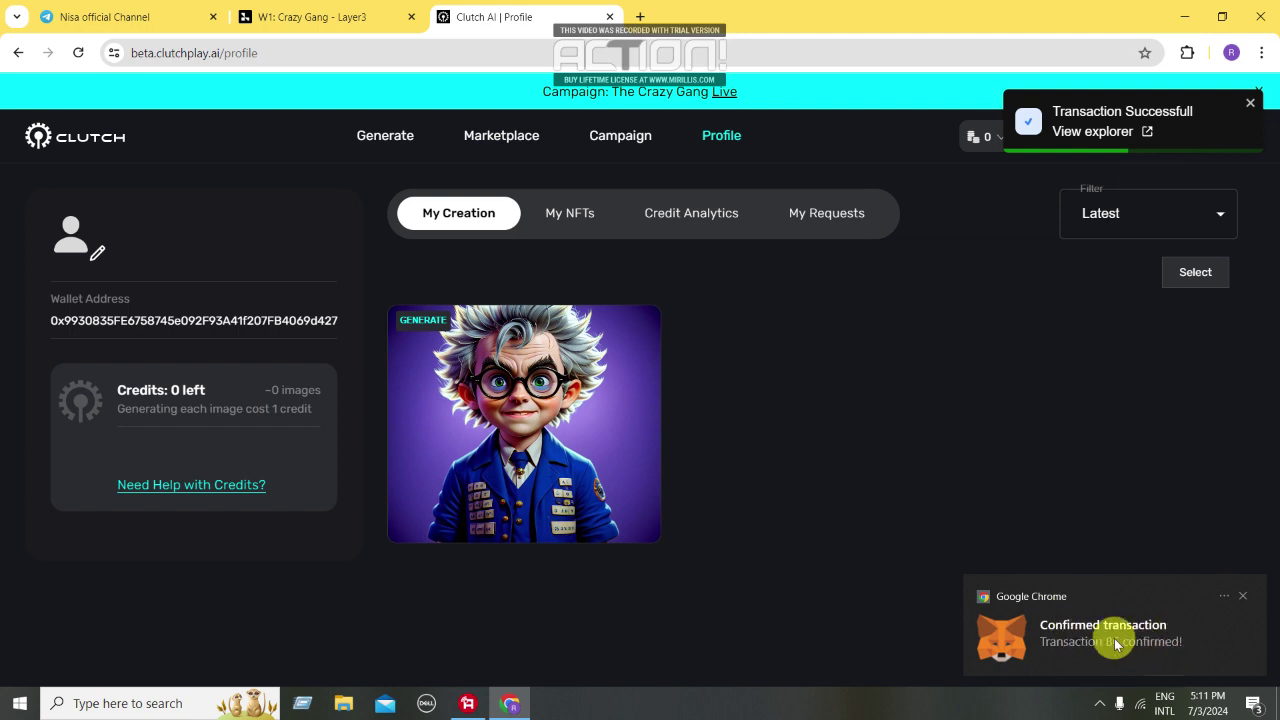
{"action": "left_click", "coordinate": [1182, 53]}
{"action": "left_click", "coordinate": [958, 216]}
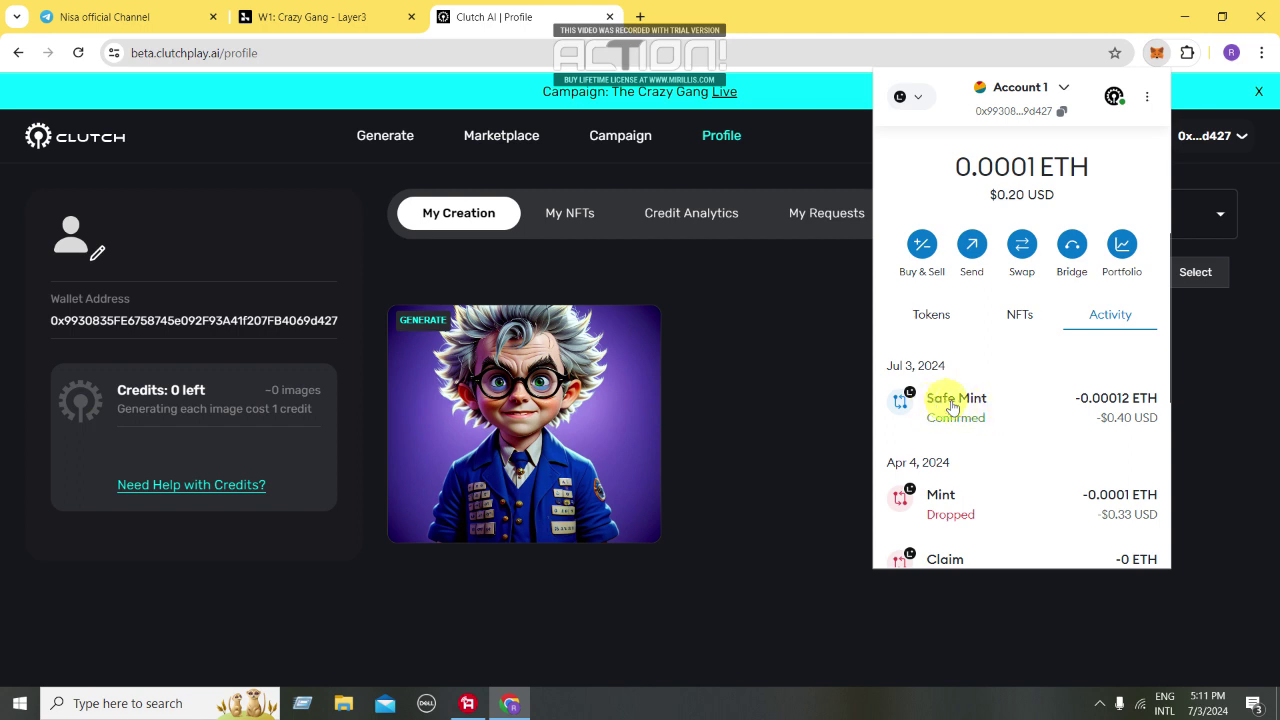
{"action": "left_click", "coordinate": [711, 384]}
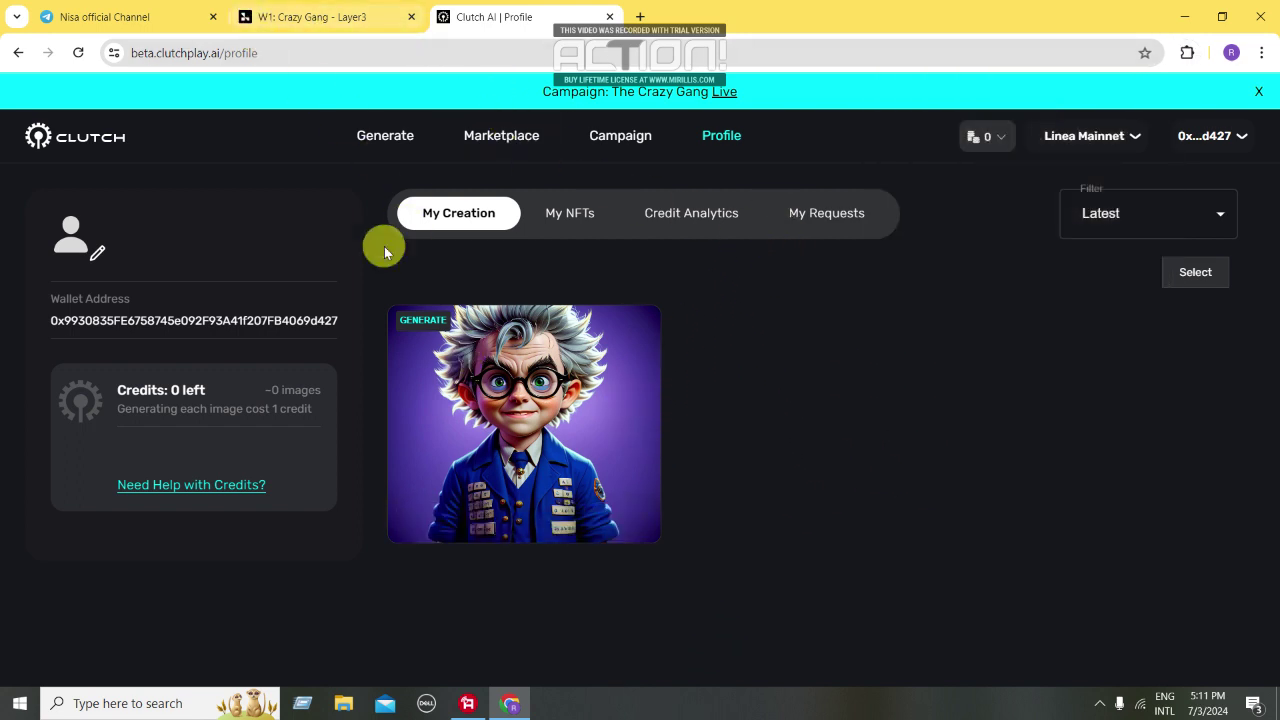
{"action": "left_click", "coordinate": [268, 8]}
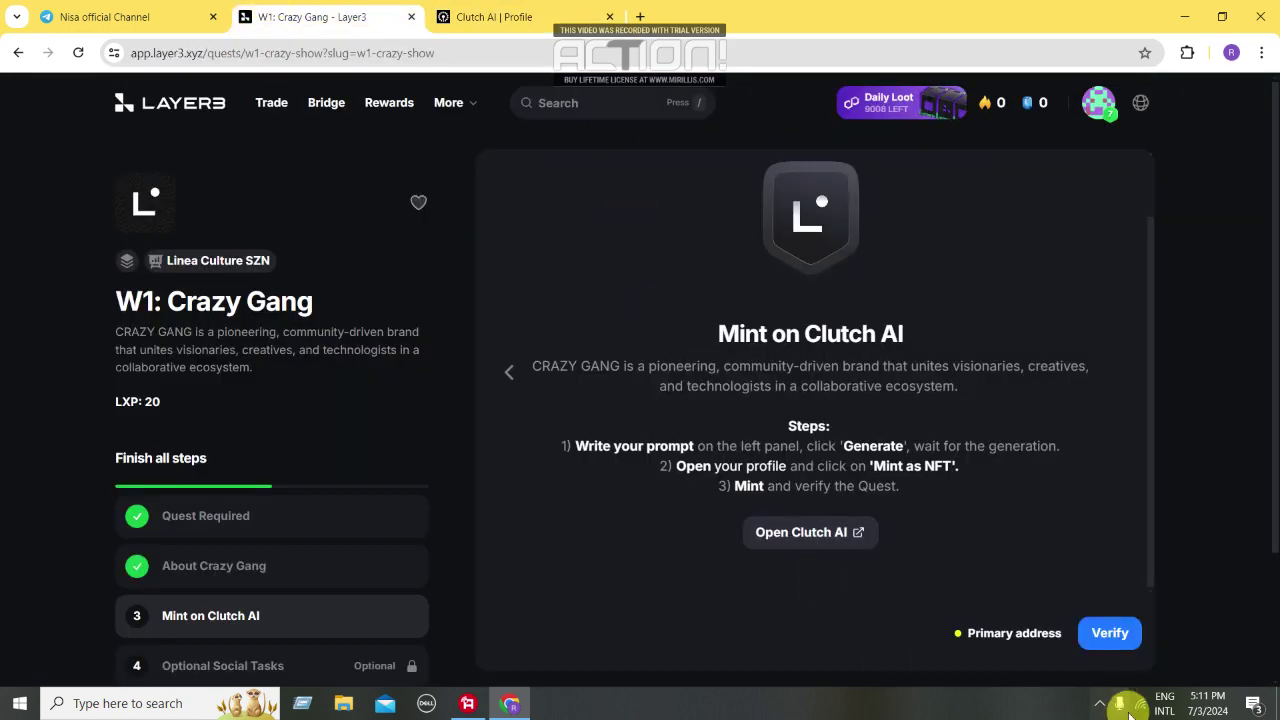
Verify the Mint on Clutch AI step to complete the W1: Crazy Gang quest
{"action": "left_click", "coordinate": [1108, 648]}
{"action": "left_click", "coordinate": [1082, 634]}
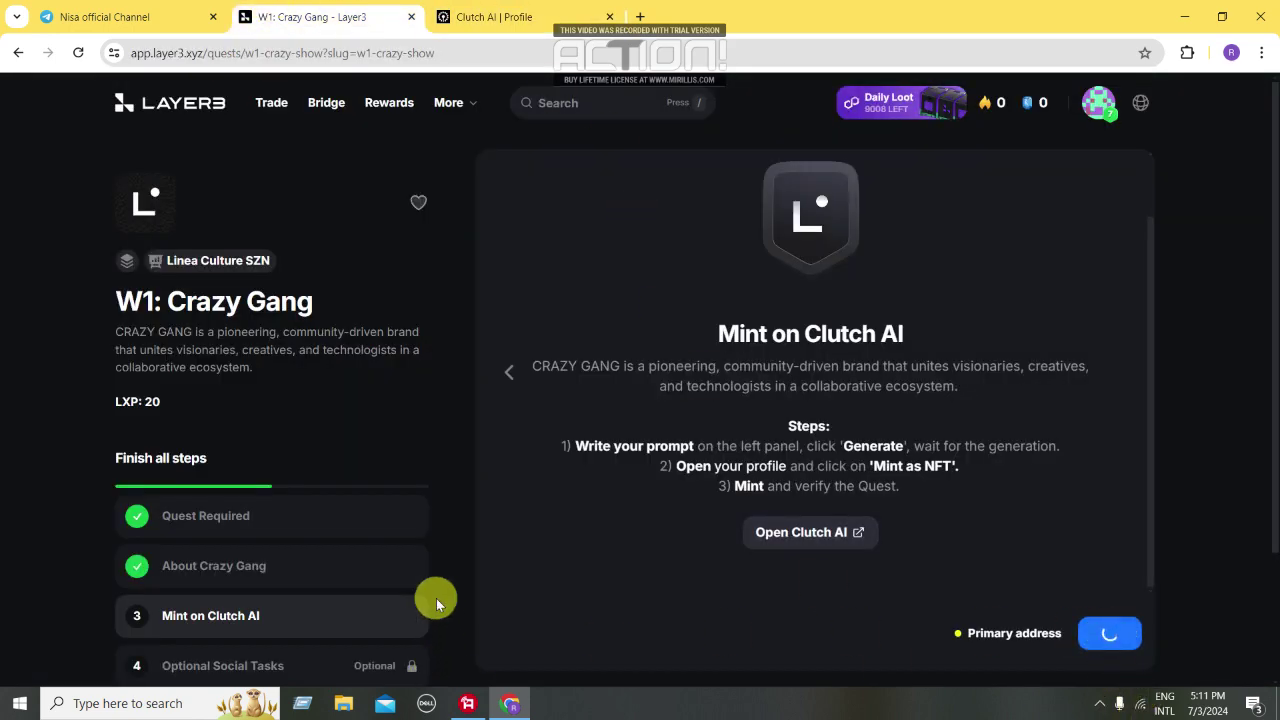
{"action": "scroll", "coordinate": [370, 593], "scroll_direction": "down", "scroll_amount": 2}
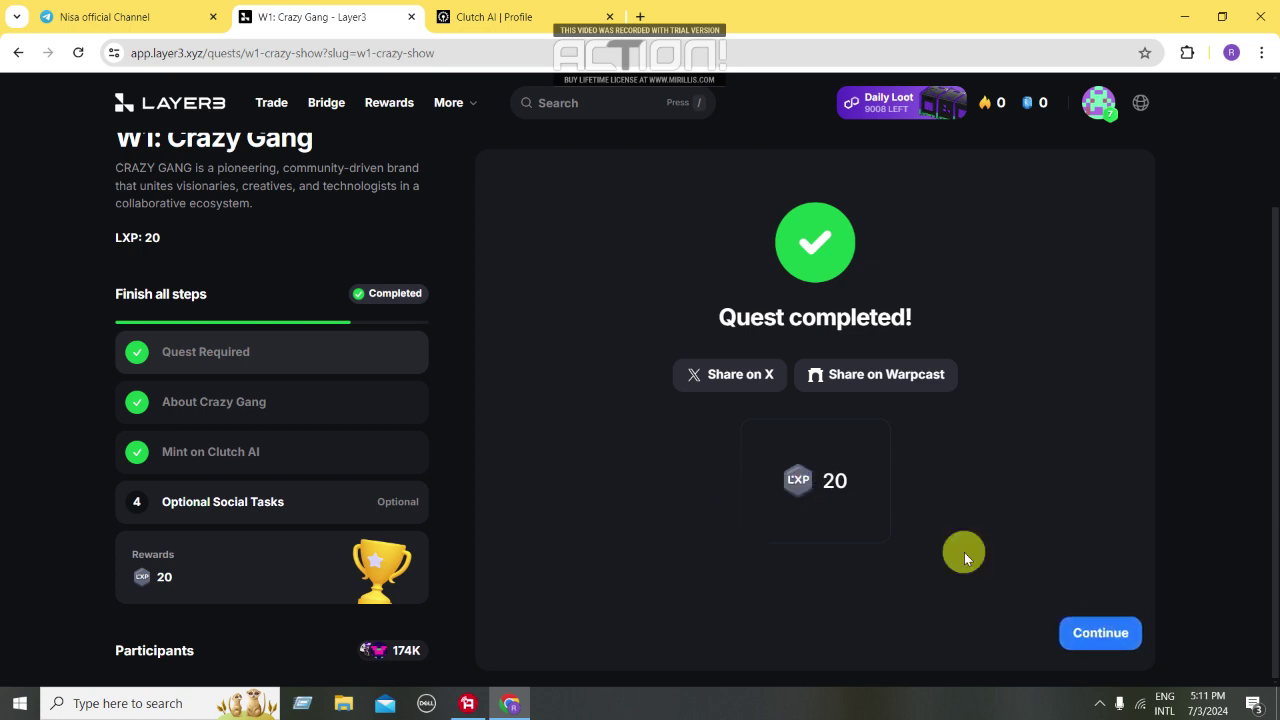
Dismiss the quest-completed and level screens, then open the W1: OctoMos quest
{"action": "left_click", "coordinate": [1090, 636]}
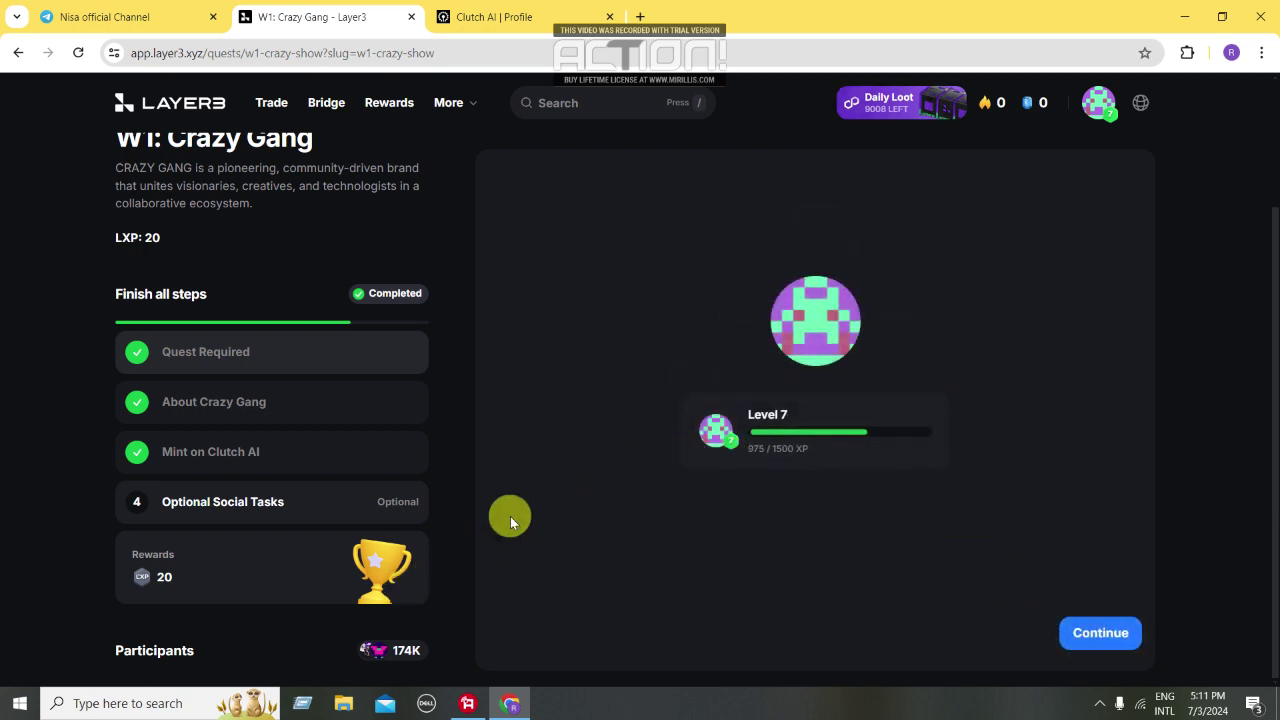
{"action": "left_click", "coordinate": [1090, 634]}
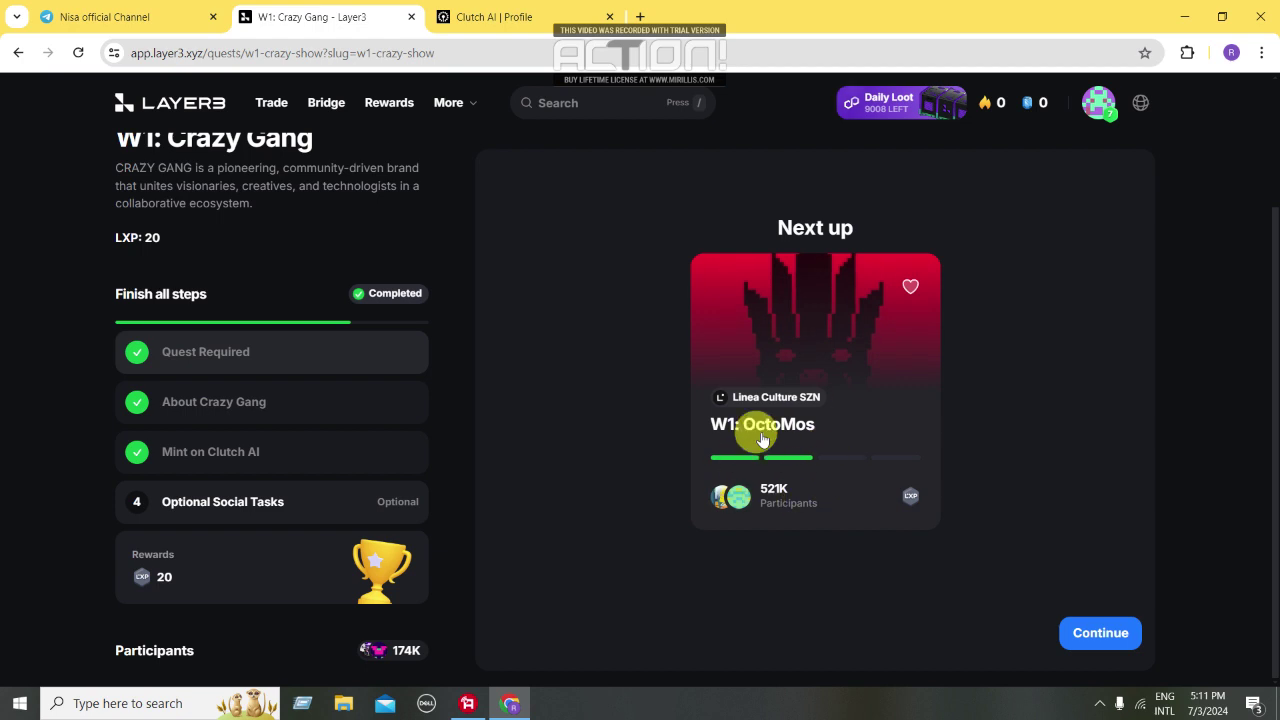
{"action": "left_click", "coordinate": [1100, 632]}
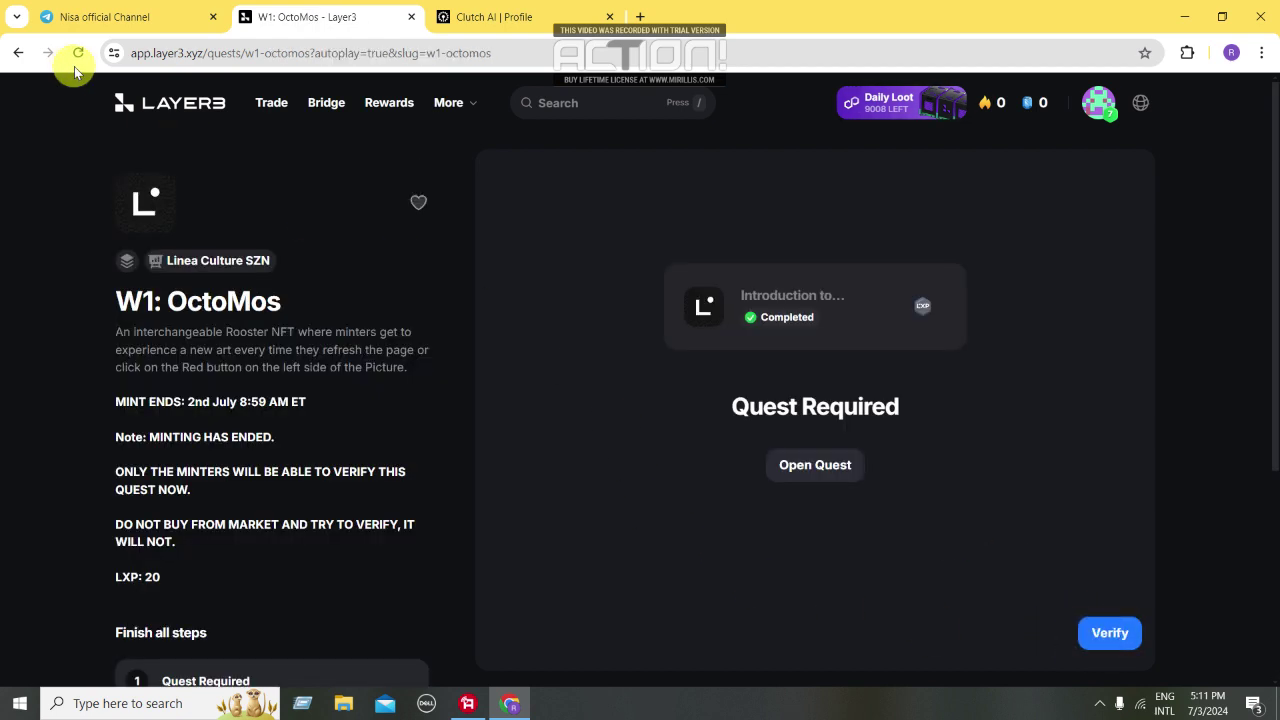
Open the Linea Culture SZN campaign from Layer3 home and review its quests, with W1: Crazy Gang marked Completed
{"action": "left_click", "coordinate": [172, 106]}
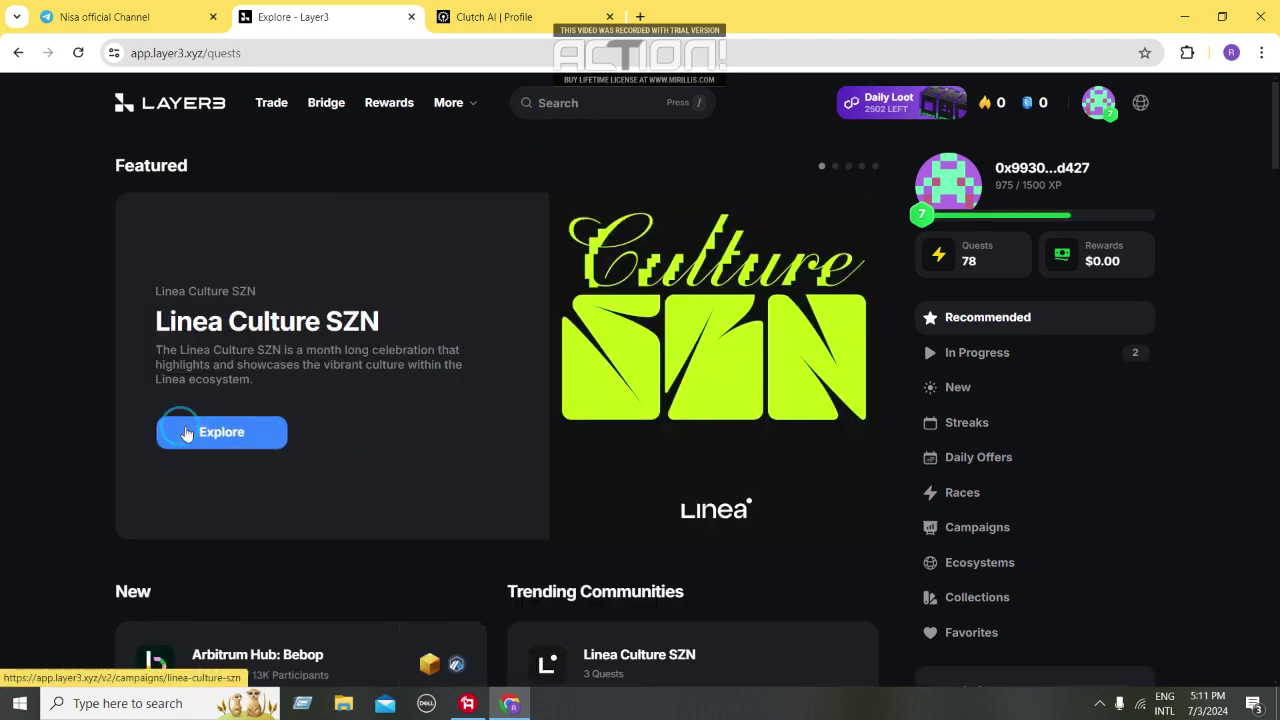
{"action": "left_click", "coordinate": [186, 432]}
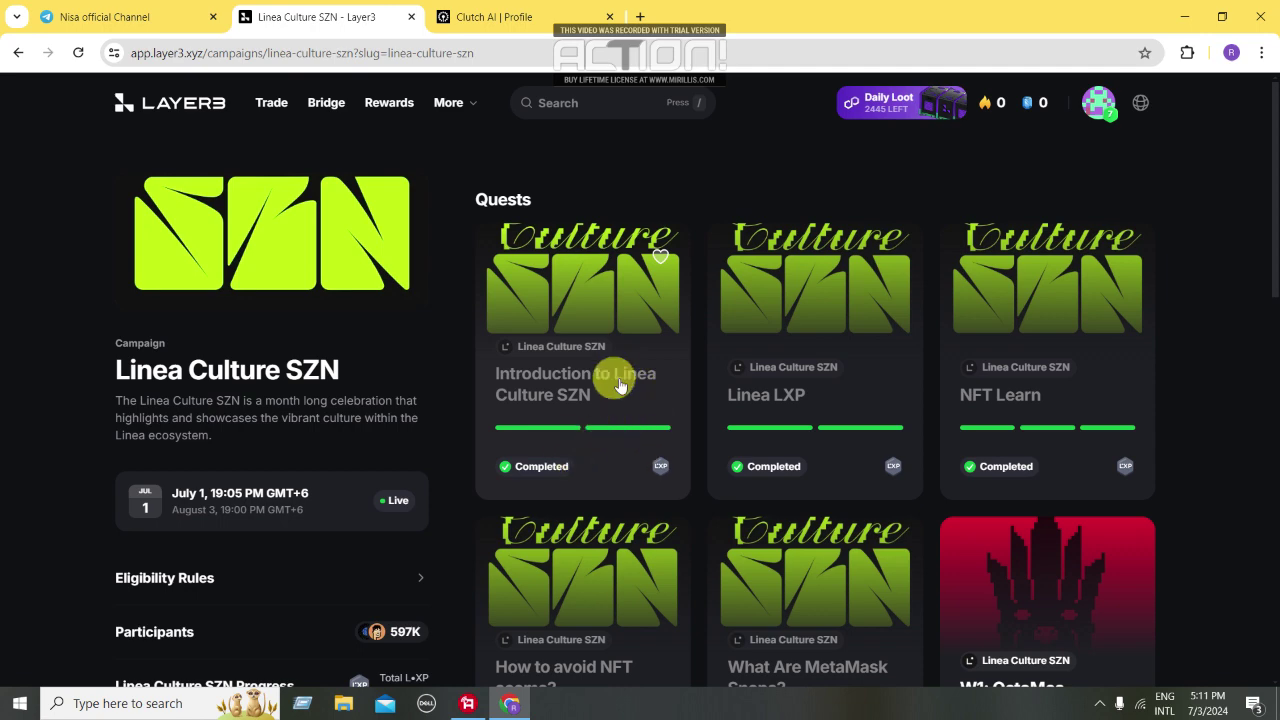
{"action": "scroll", "coordinate": [957, 410], "scroll_direction": "down", "scroll_amount": 2}
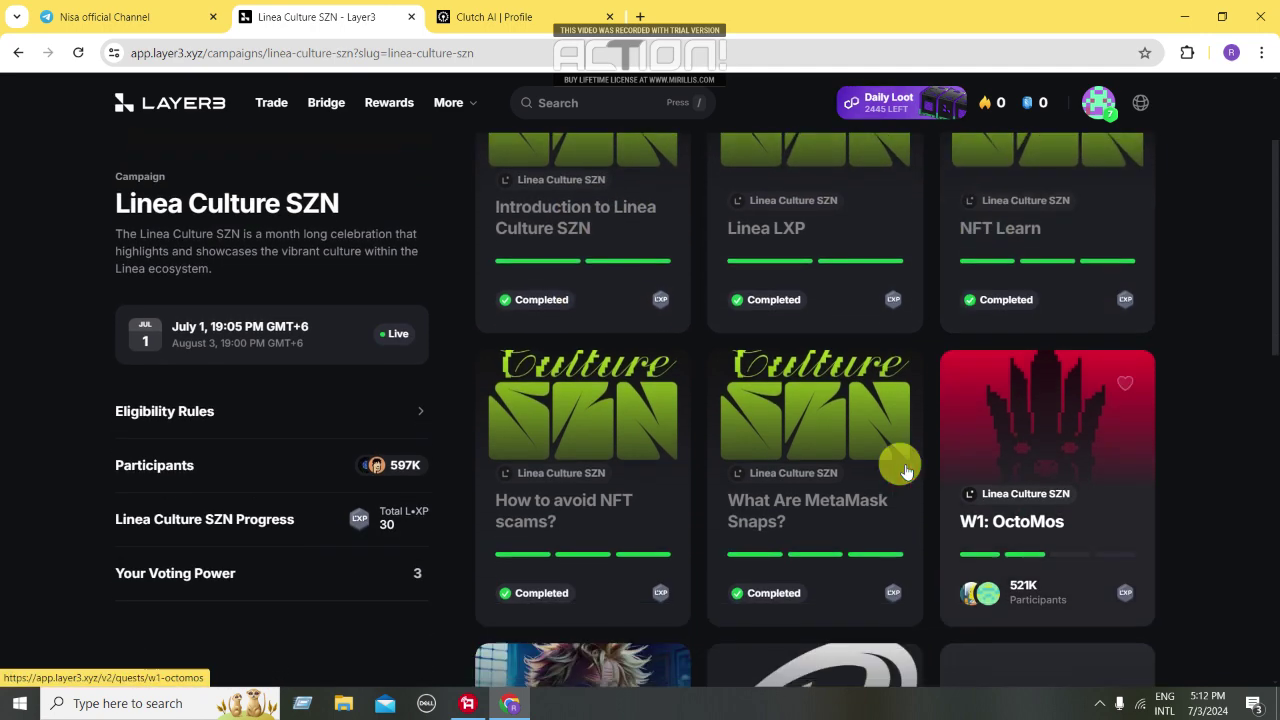
{"action": "scroll", "coordinate": [609, 543], "scroll_direction": "down", "scroll_amount": 4}
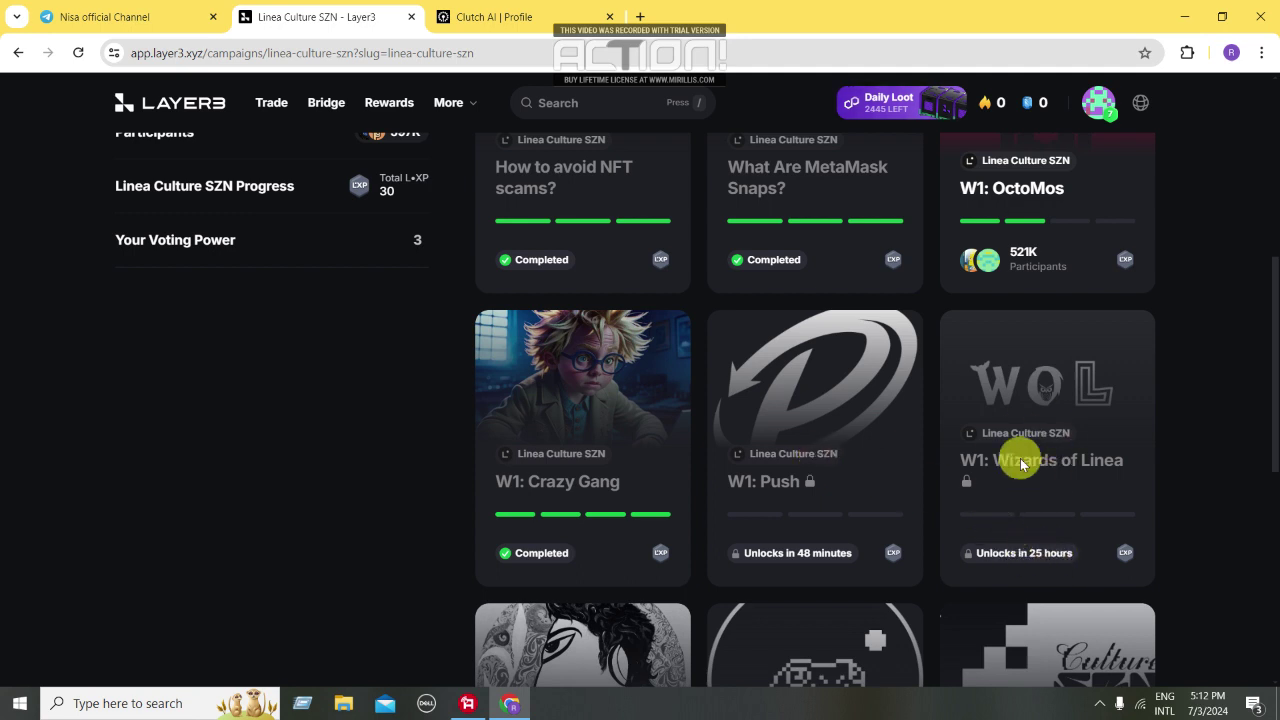
{"action": "scroll", "coordinate": [1020, 440], "scroll_direction": "down", "scroll_amount": 2}
{"action": "scroll", "coordinate": [1049, 537], "scroll_direction": "down", "scroll_amount": 2}
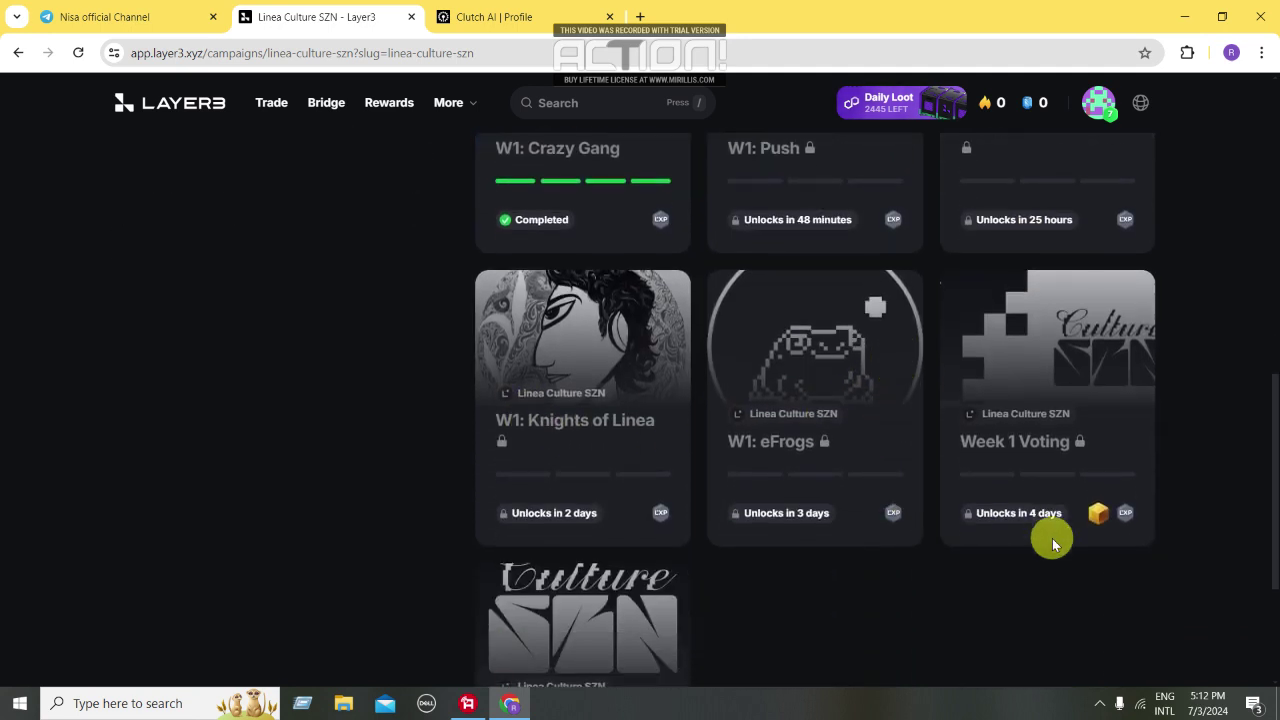
{"action": "scroll", "coordinate": [755, 490], "scroll_direction": "down", "scroll_amount": 2}
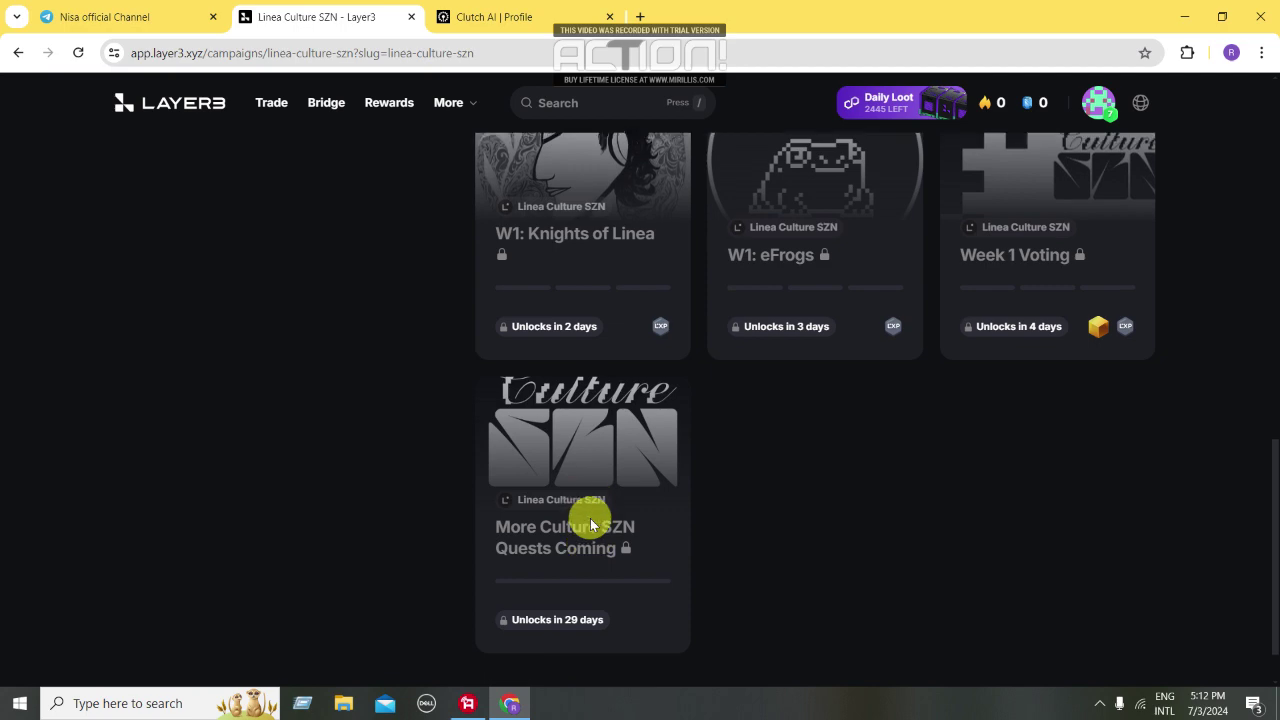
{"action": "scroll", "coordinate": [586, 512], "scroll_direction": "up", "scroll_amount": 5}
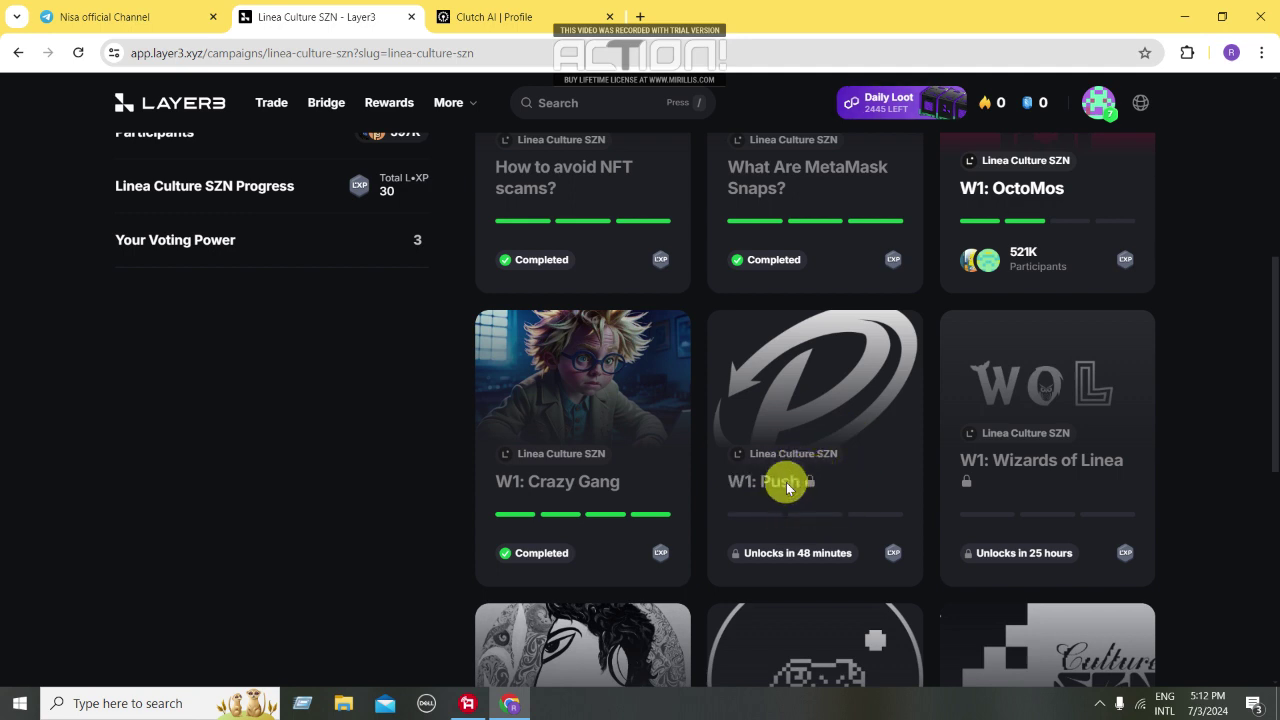
{"action": "scroll", "coordinate": [787, 487], "scroll_direction": "up", "scroll_amount": 2}
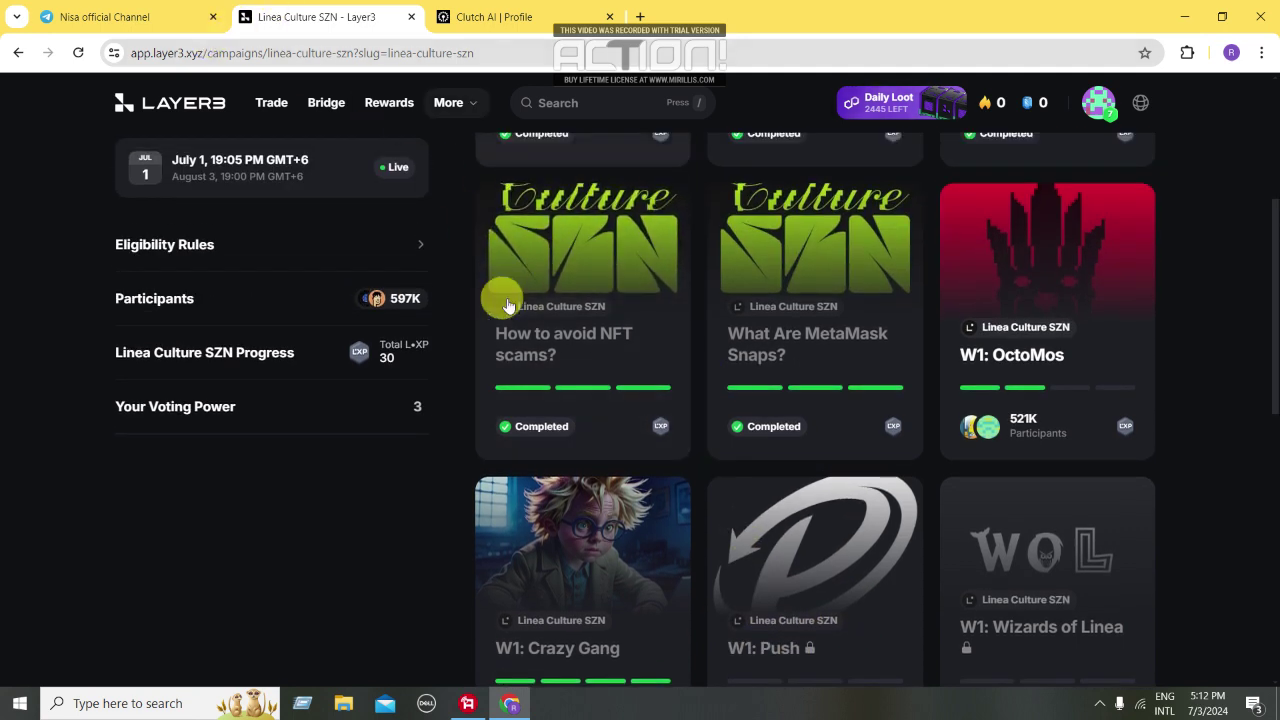
{"action": "scroll", "coordinate": [563, 280], "scroll_direction": "up", "scroll_amount": 1}
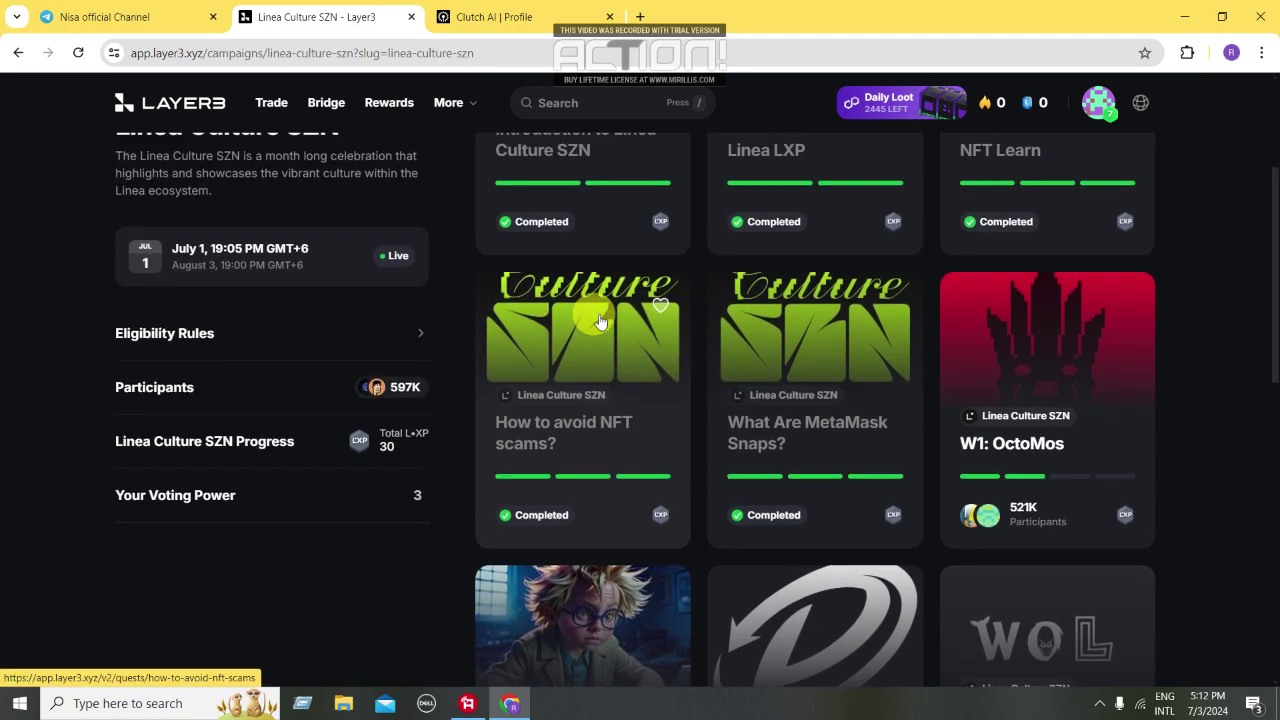
{"action": "scroll", "coordinate": [600, 320], "scroll_direction": "up", "scroll_amount": 2}
{"action": "scroll", "coordinate": [398, 452], "scroll_direction": "down", "scroll_amount": 2}
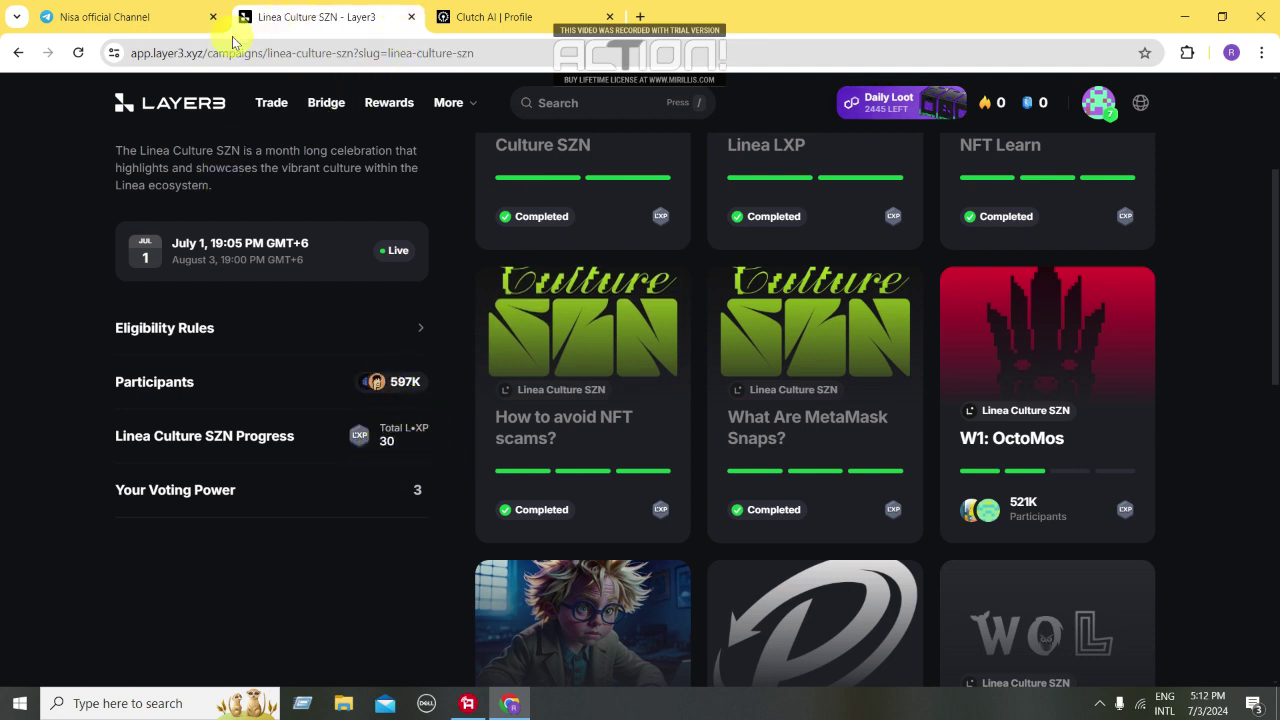
{"action": "left_click", "coordinate": [131, 16]}
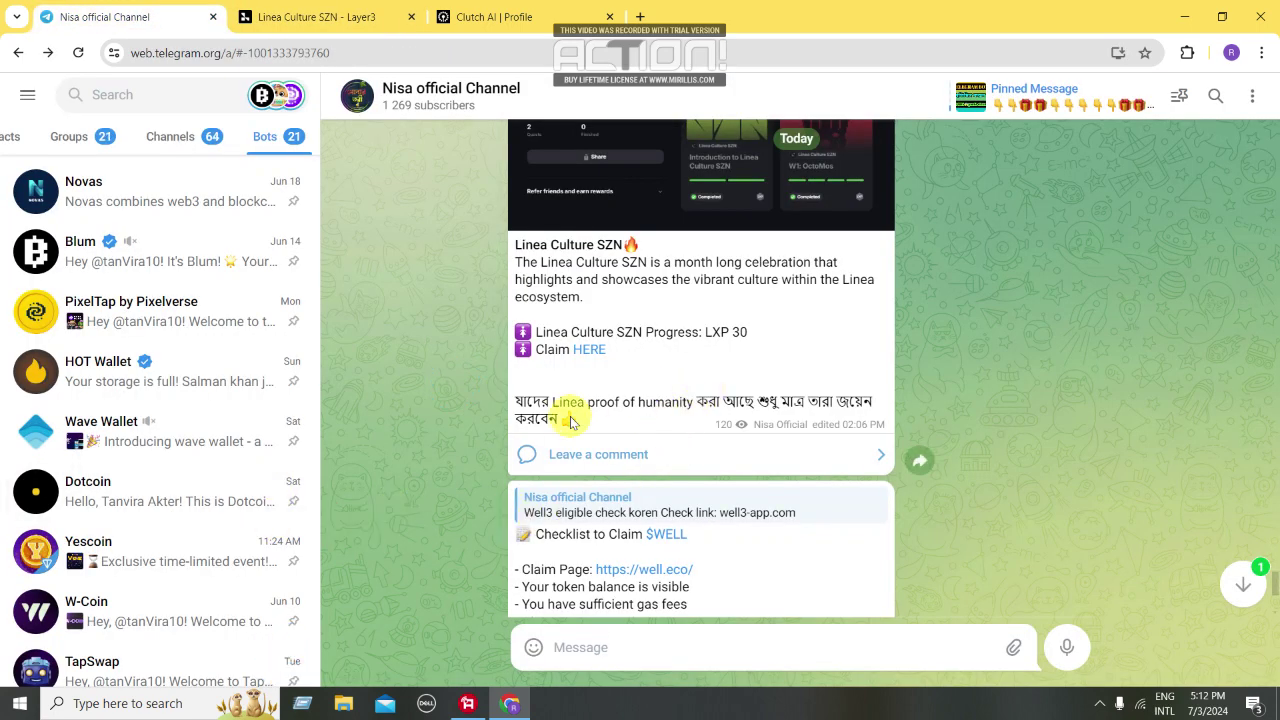
{"action": "scroll", "coordinate": [687, 405], "scroll_direction": "up", "scroll_amount": 2}
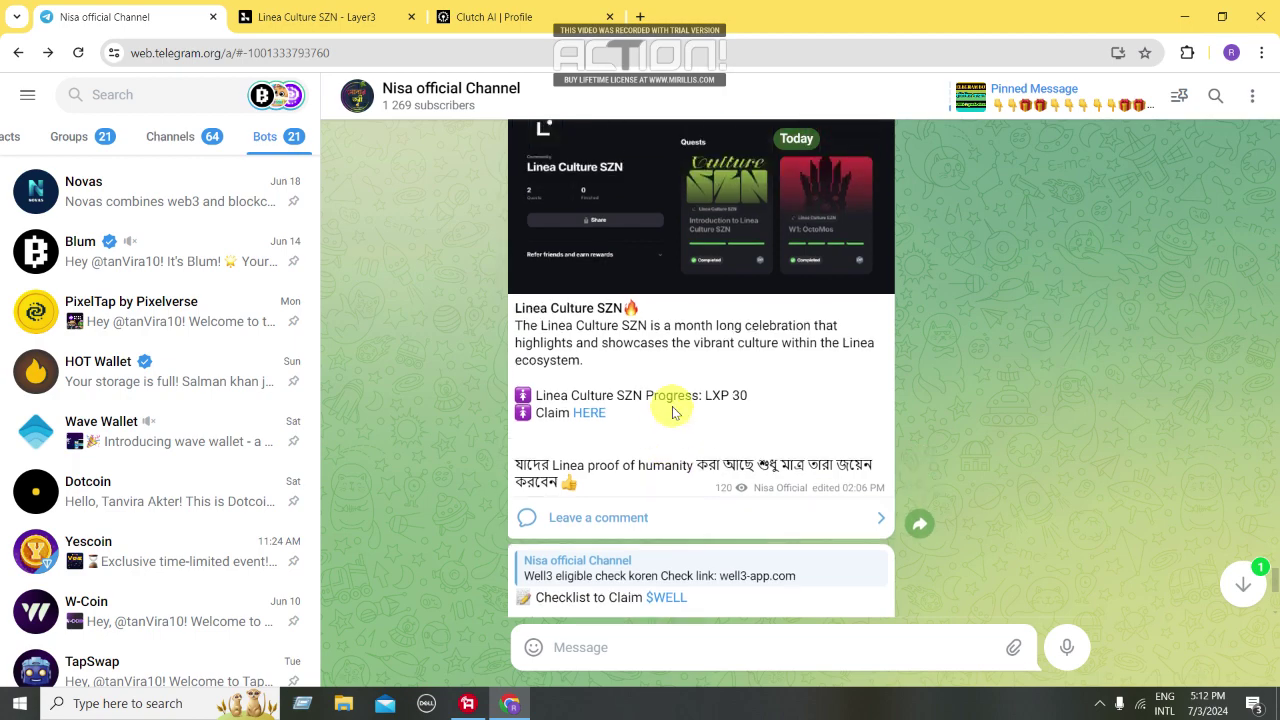
{"action": "left_click", "coordinate": [538, 175]}
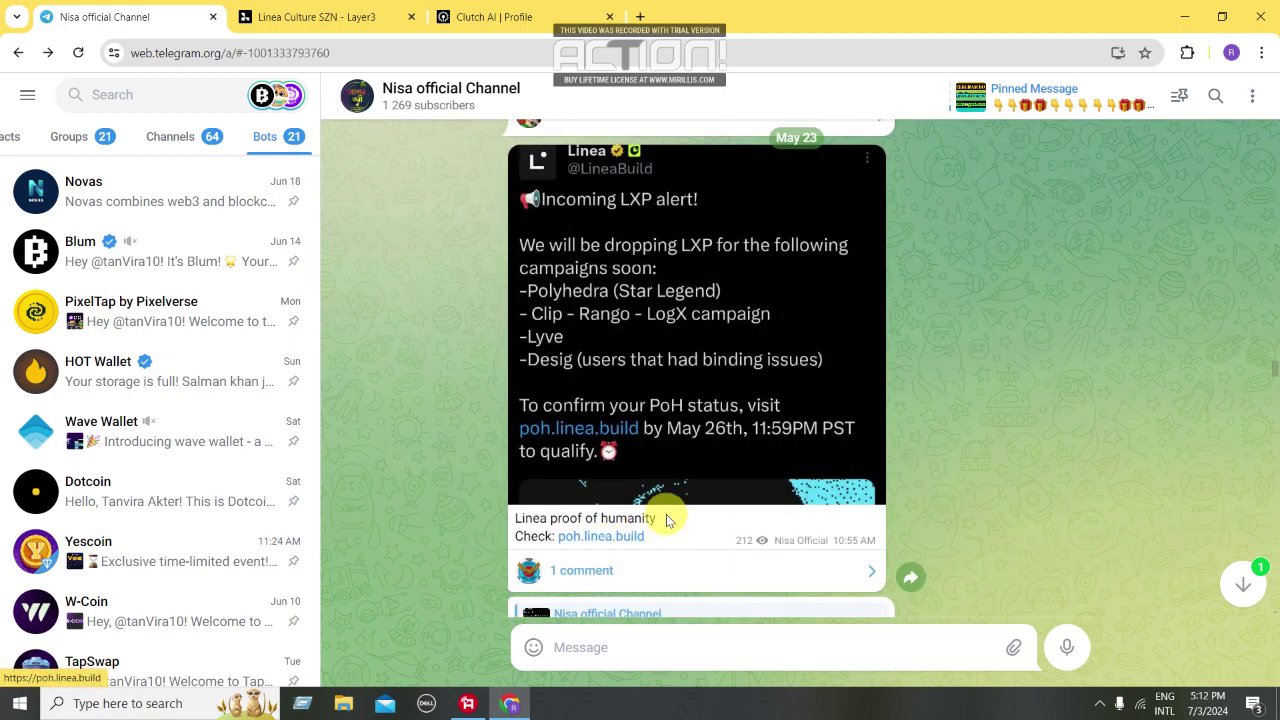
{"action": "scroll", "coordinate": [566, 257], "scroll_direction": "up", "scroll_amount": 1}
{"action": "scroll", "coordinate": [722, 420], "scroll_direction": "down", "scroll_amount": 2}
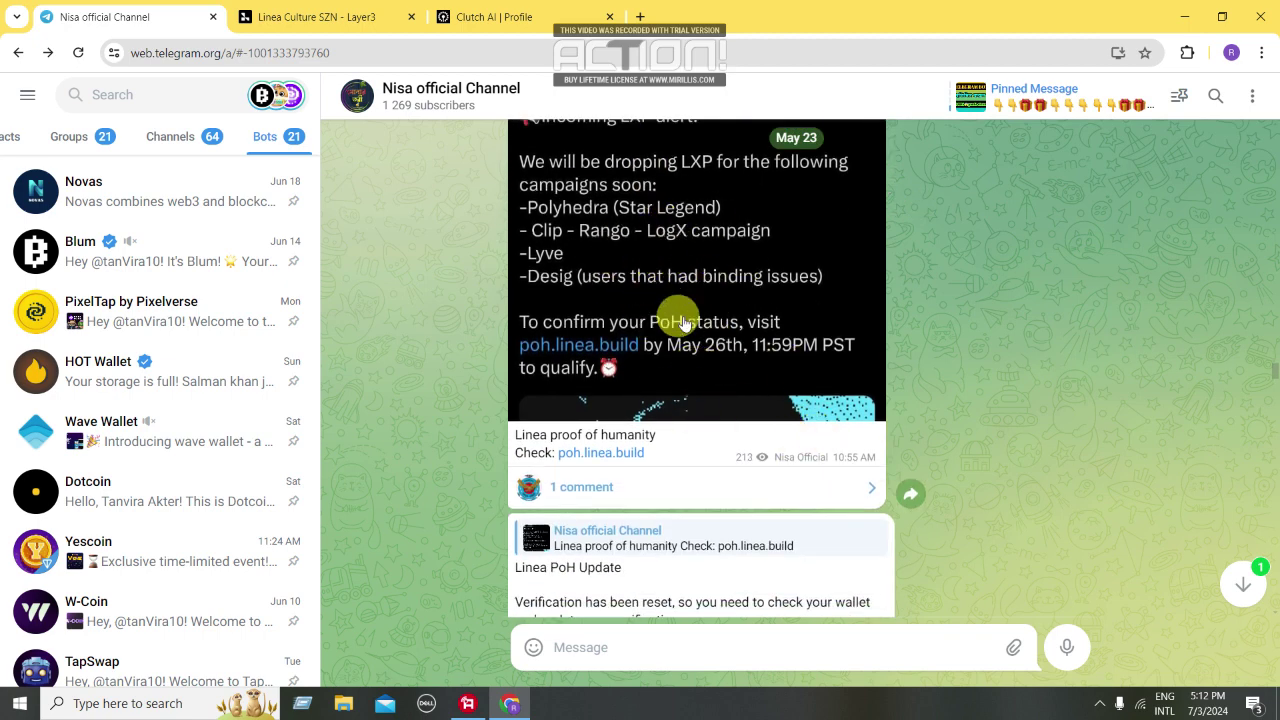
{"action": "scroll", "coordinate": [683, 323], "scroll_direction": "down", "scroll_amount": 2}
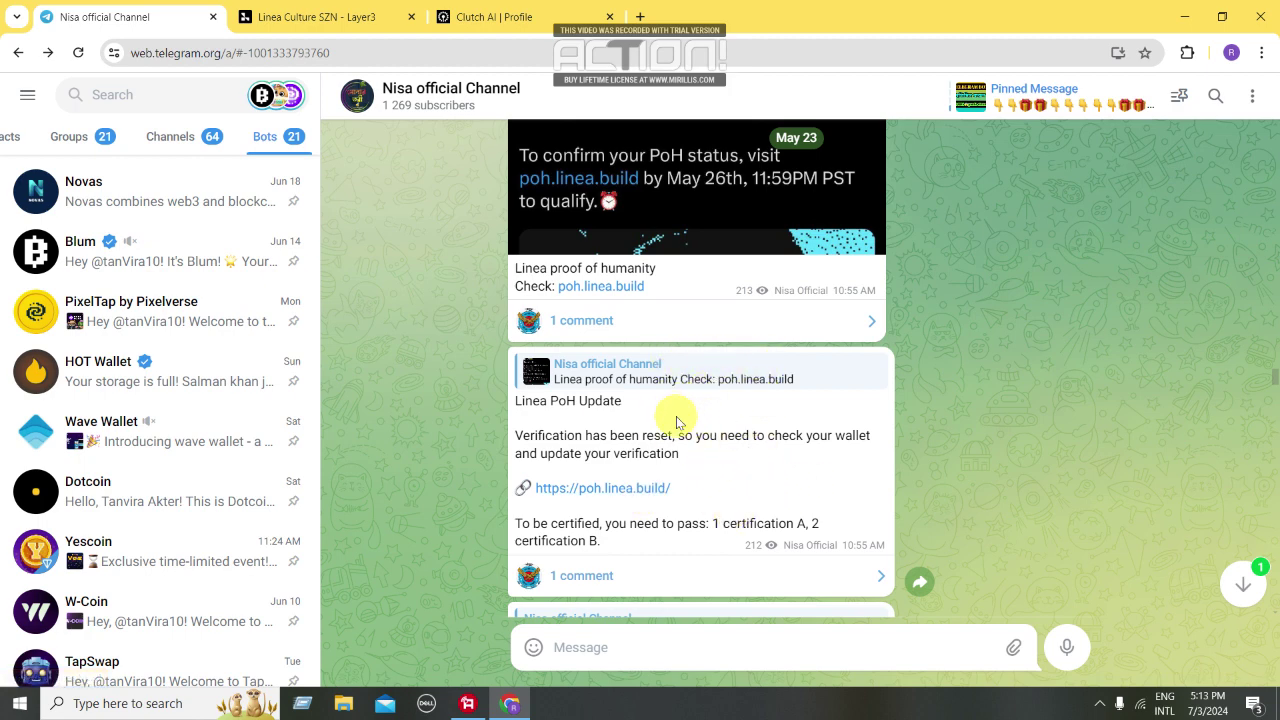
{"action": "left_click", "coordinate": [318, 17]}
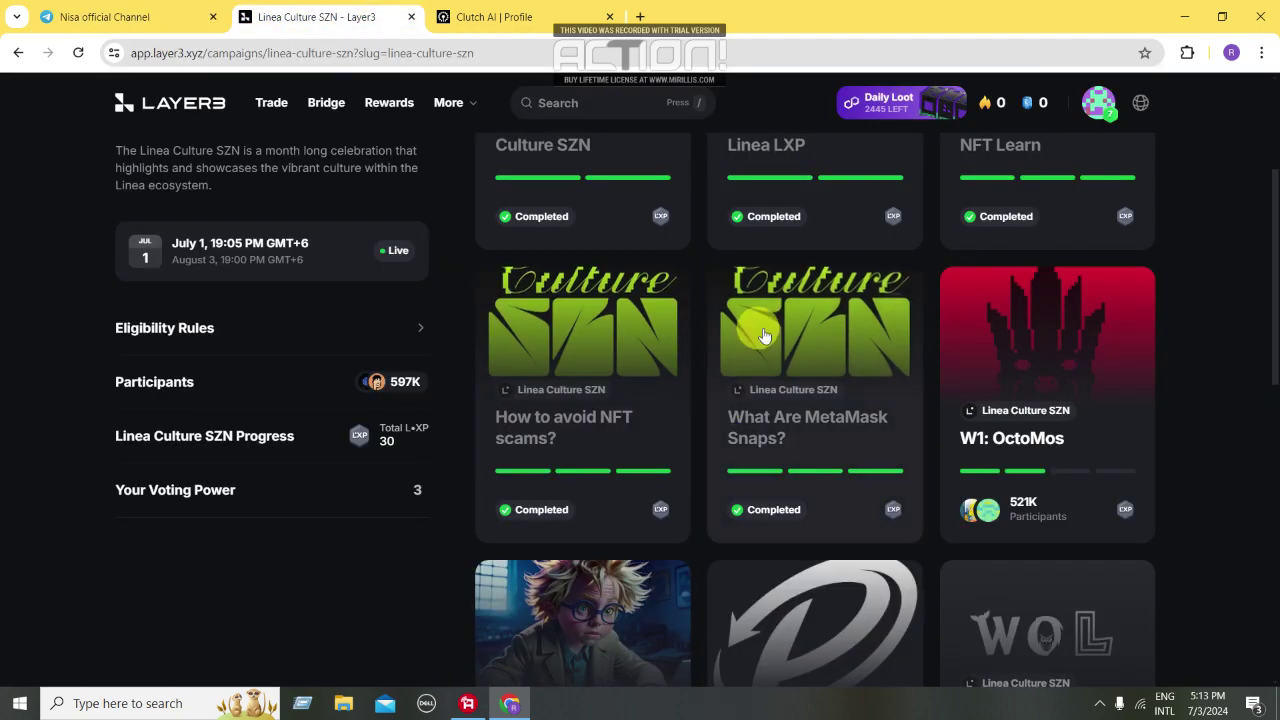
{"action": "scroll", "coordinate": [943, 352], "scroll_direction": "down", "scroll_amount": 2}
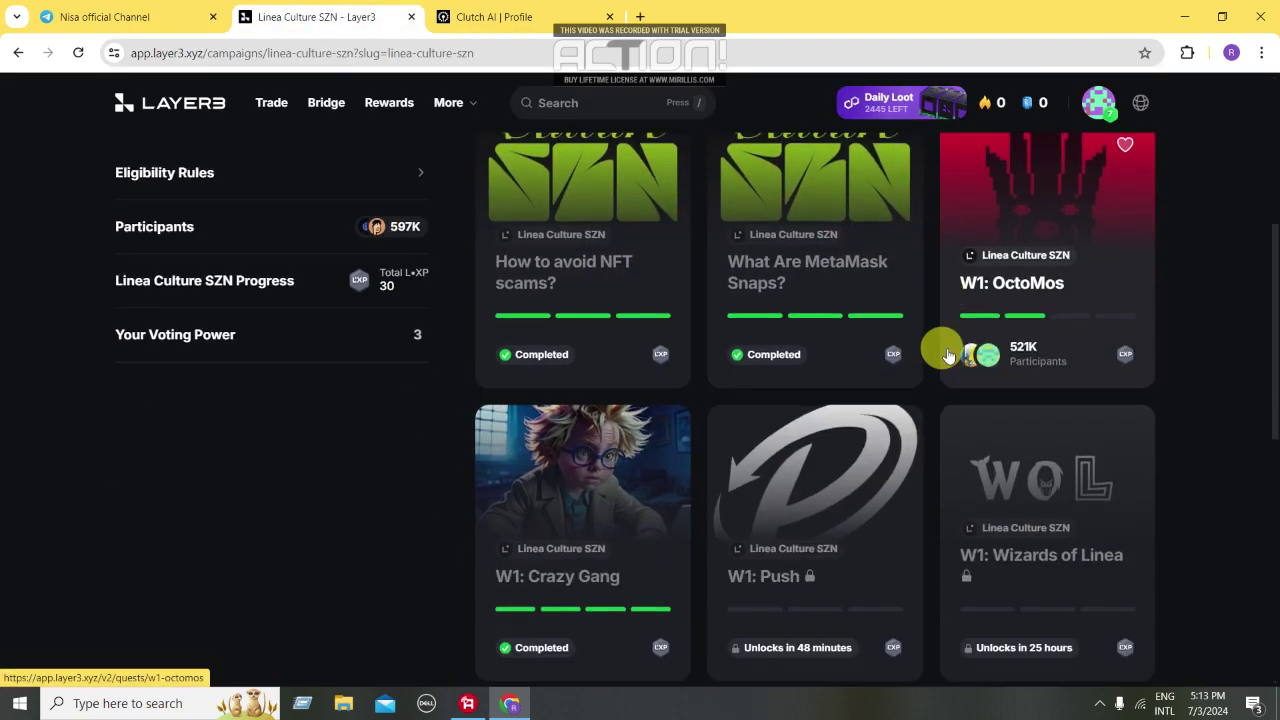
{"action": "scroll", "coordinate": [668, 372], "scroll_direction": "down", "scroll_amount": 2}
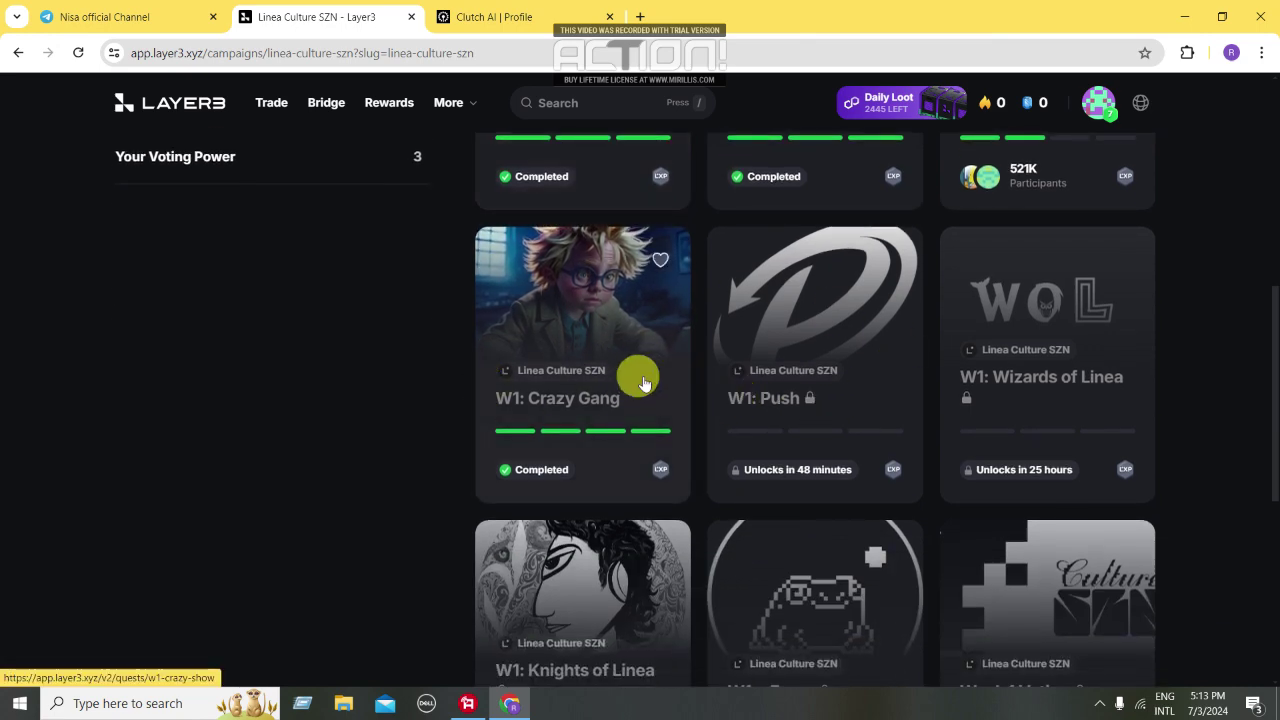